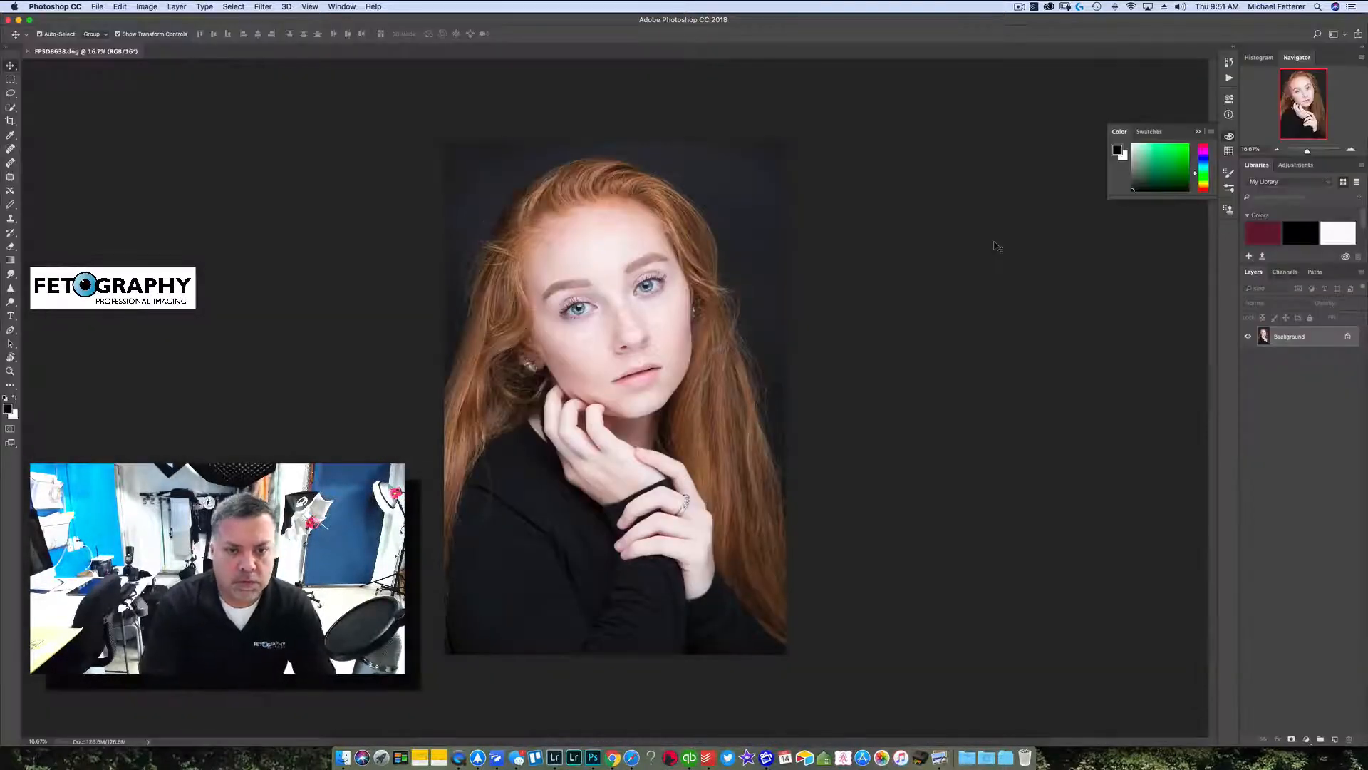
- Examine the portrait up close for skin blemishes on the face, hands and sleeves
key(super+plus)
key(super+plus)
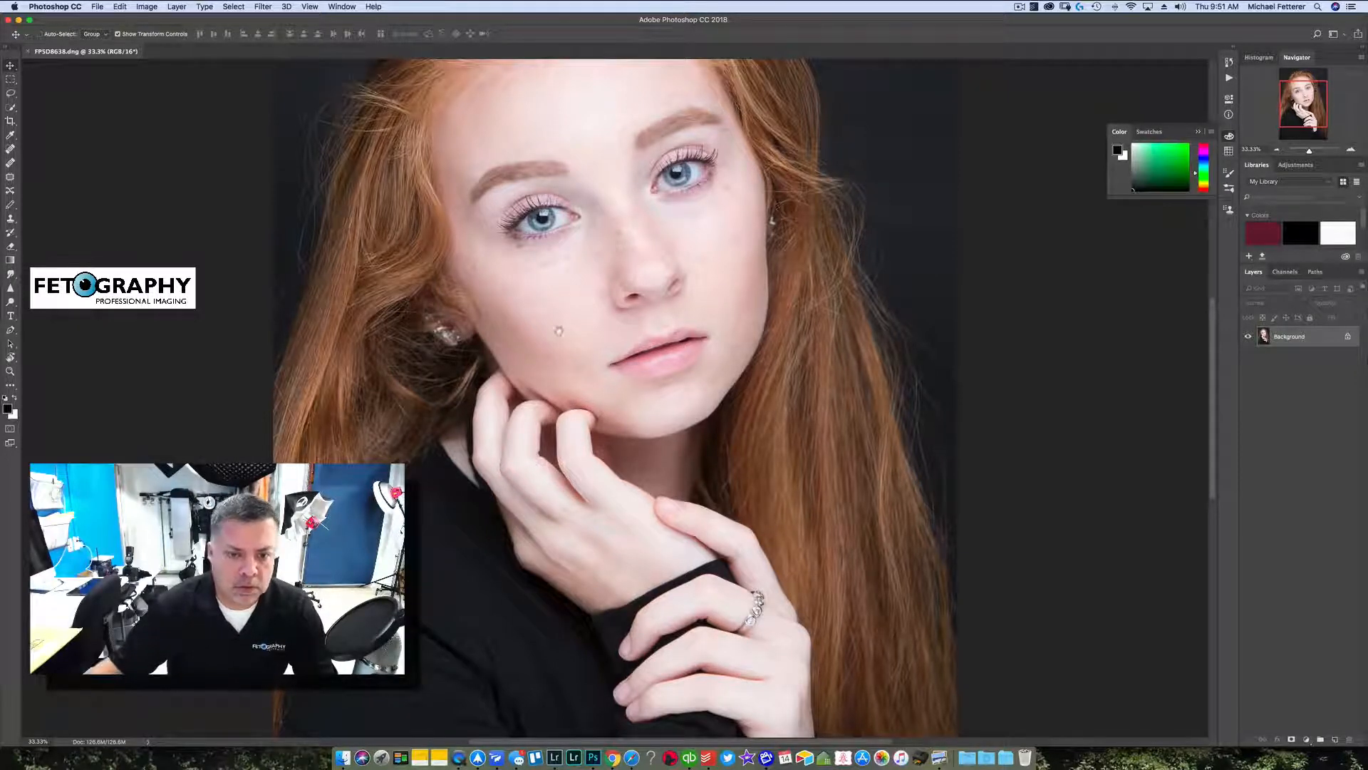
drag(556, 325, 572, 433)
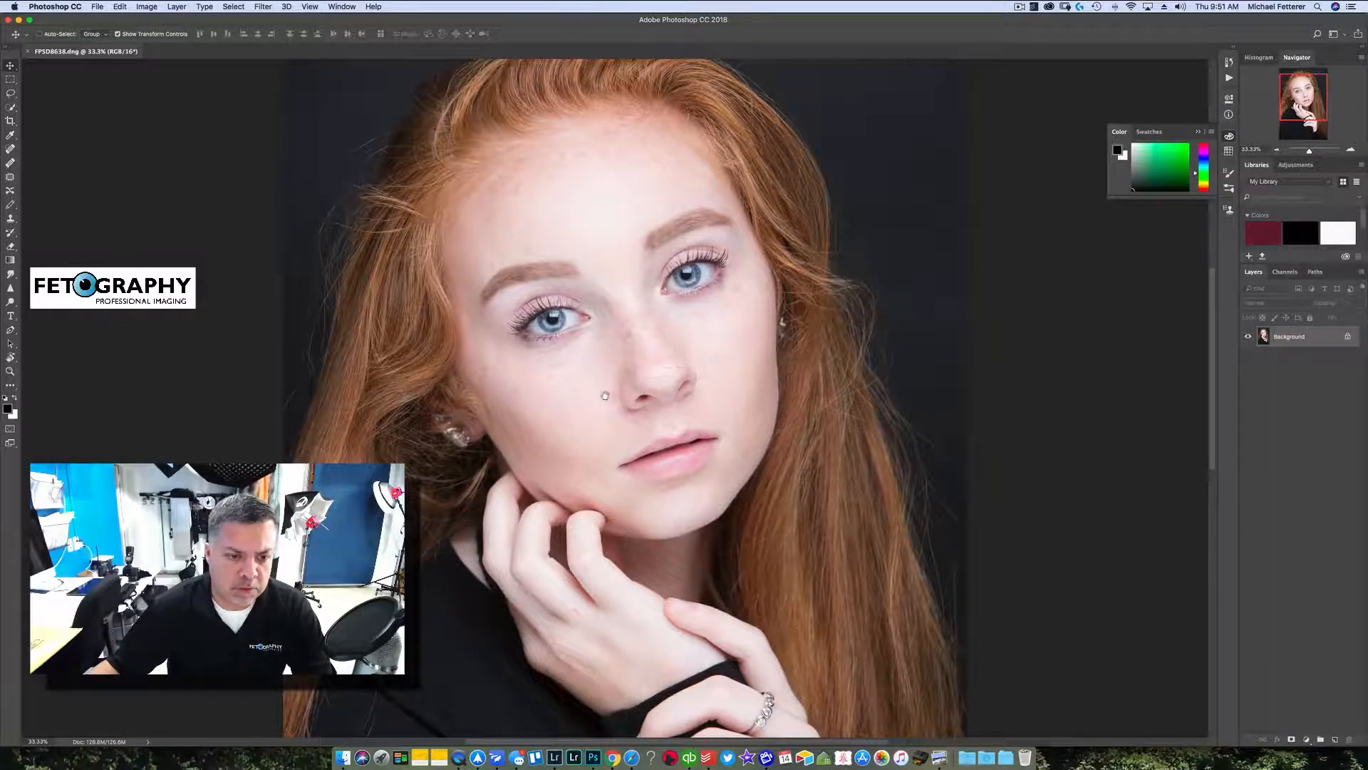
drag(601, 396, 617, 281)
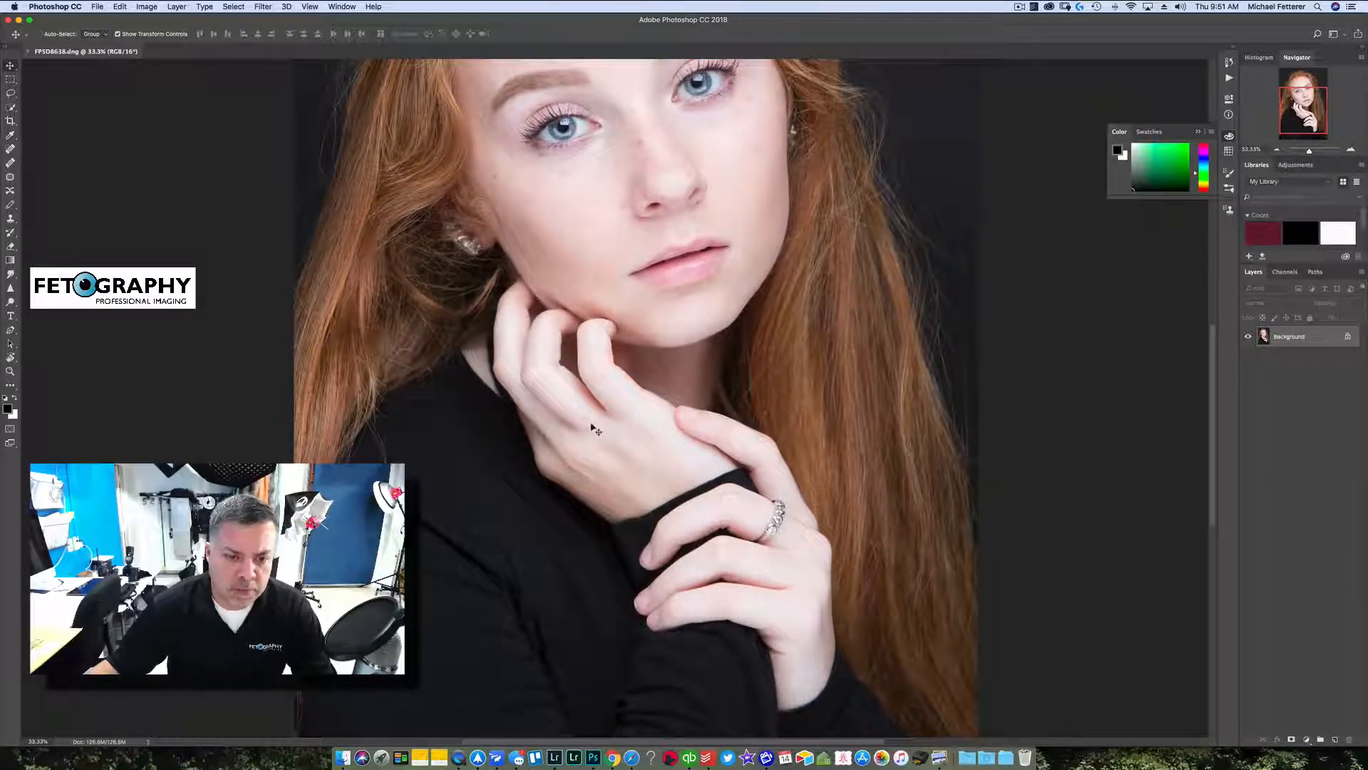
scroll(641, 362, up, 15)
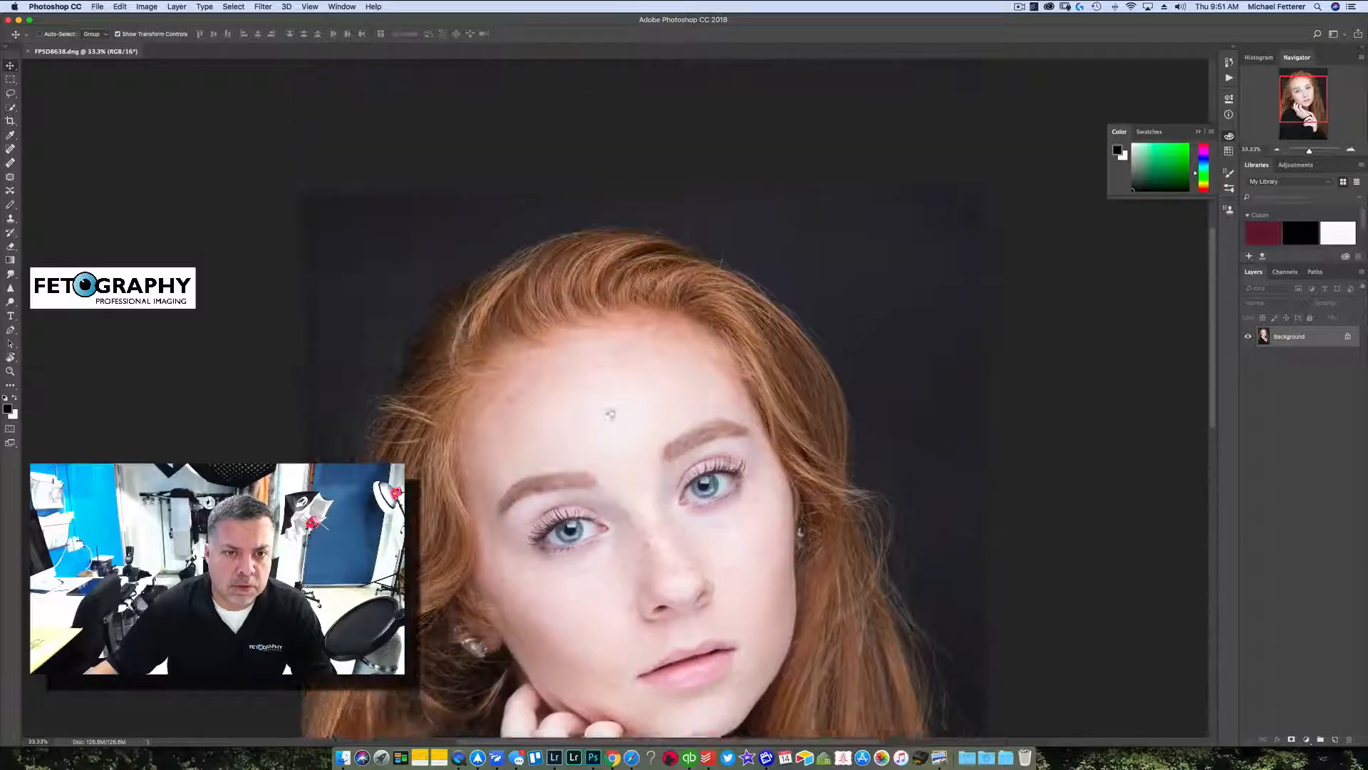
drag(618, 402, 622, 381)
scroll(688, 421, down, 15)
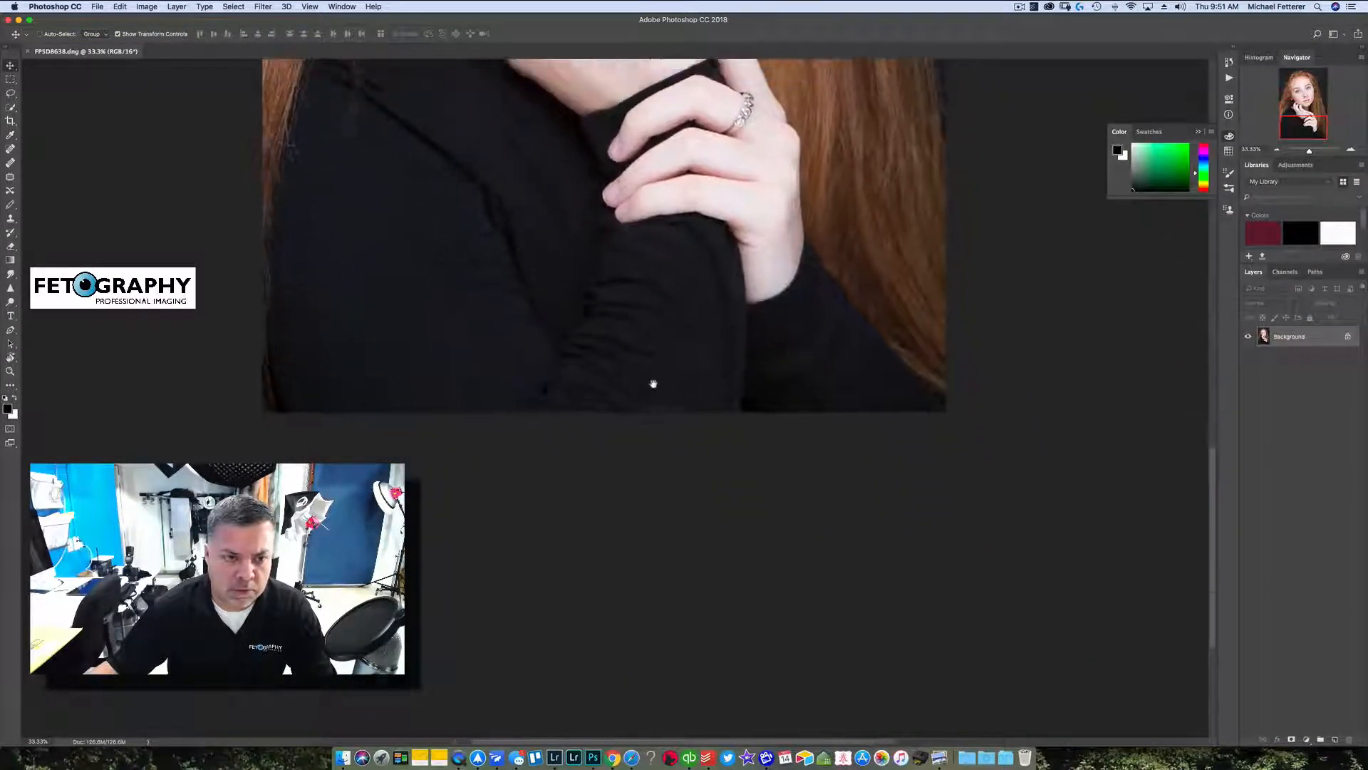
drag(651, 384, 655, 442)
scroll(589, 320, up, 15)
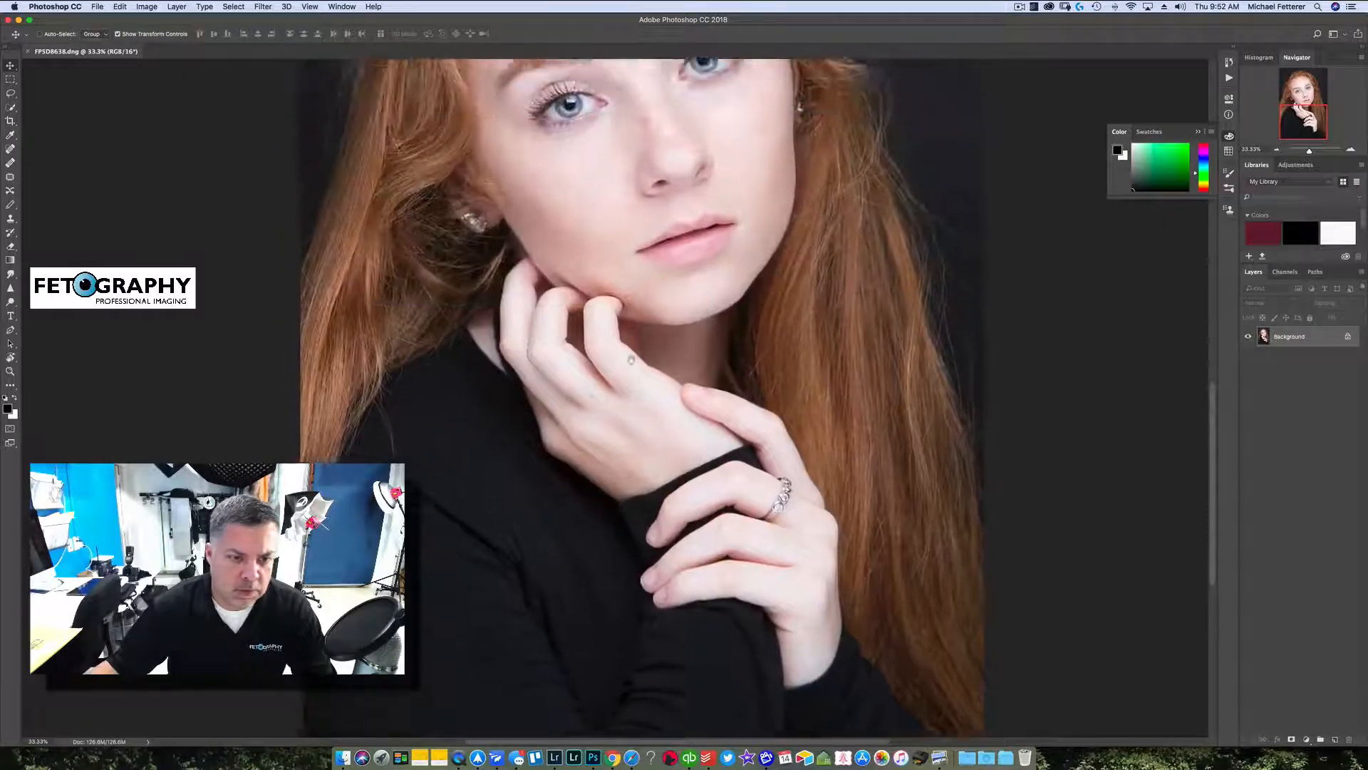
- Remove the blemish on the back of the upper hand with the Spot Healing Brush
key(j)
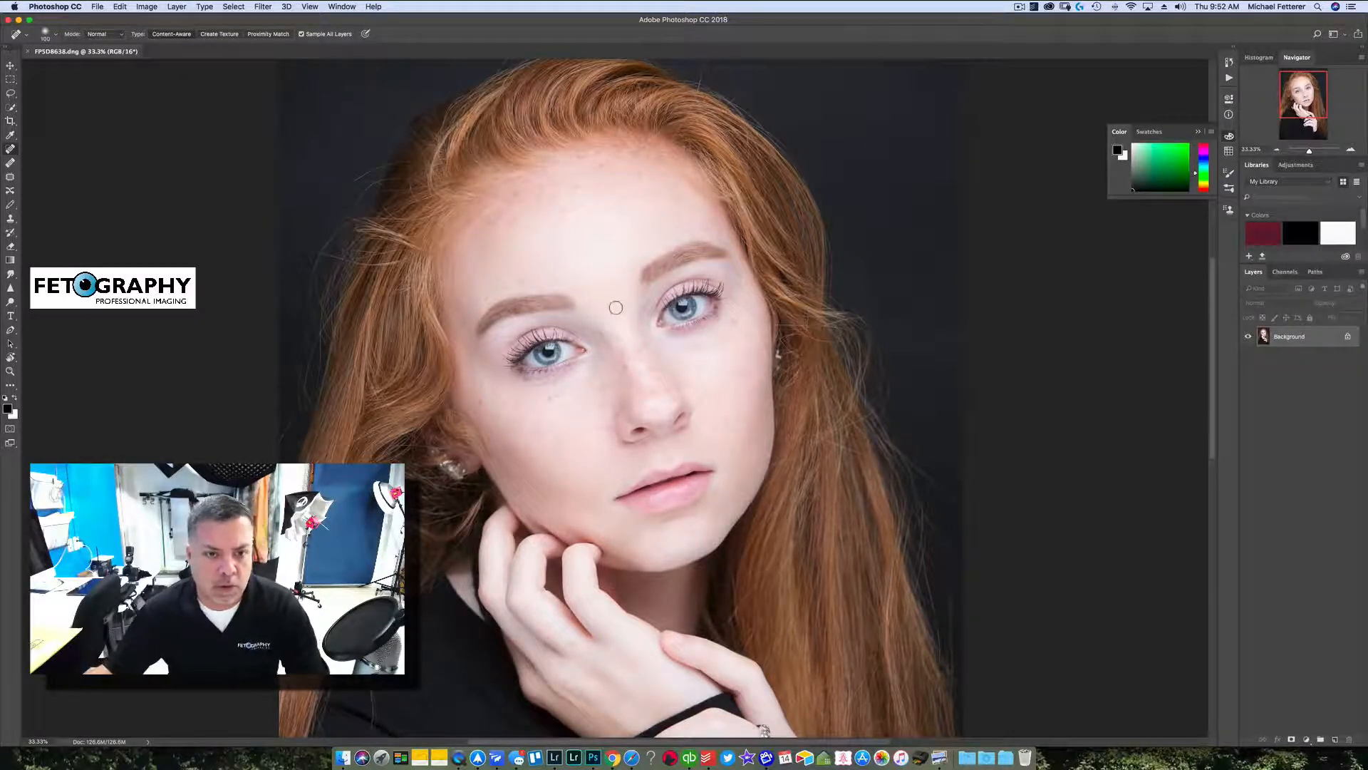
scroll(619, 332, down, 5)
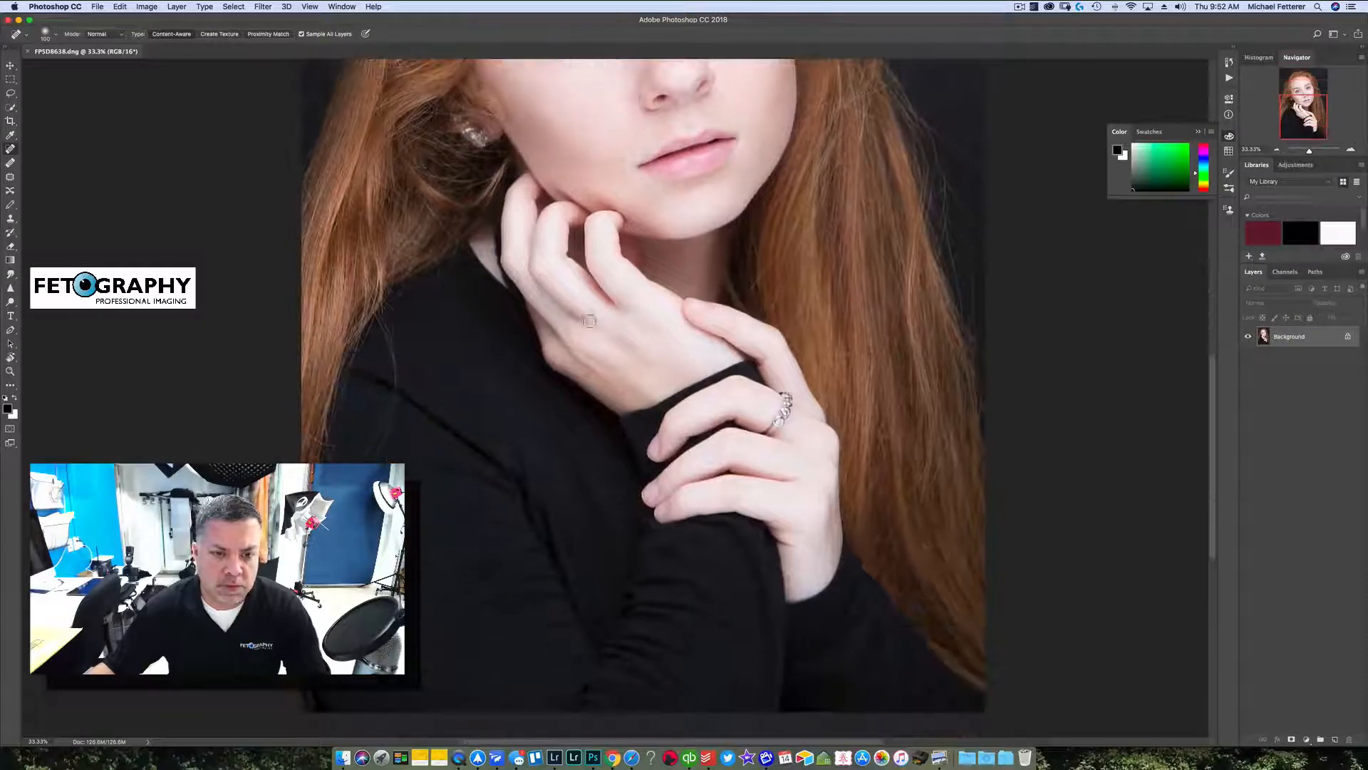
click(591, 306)
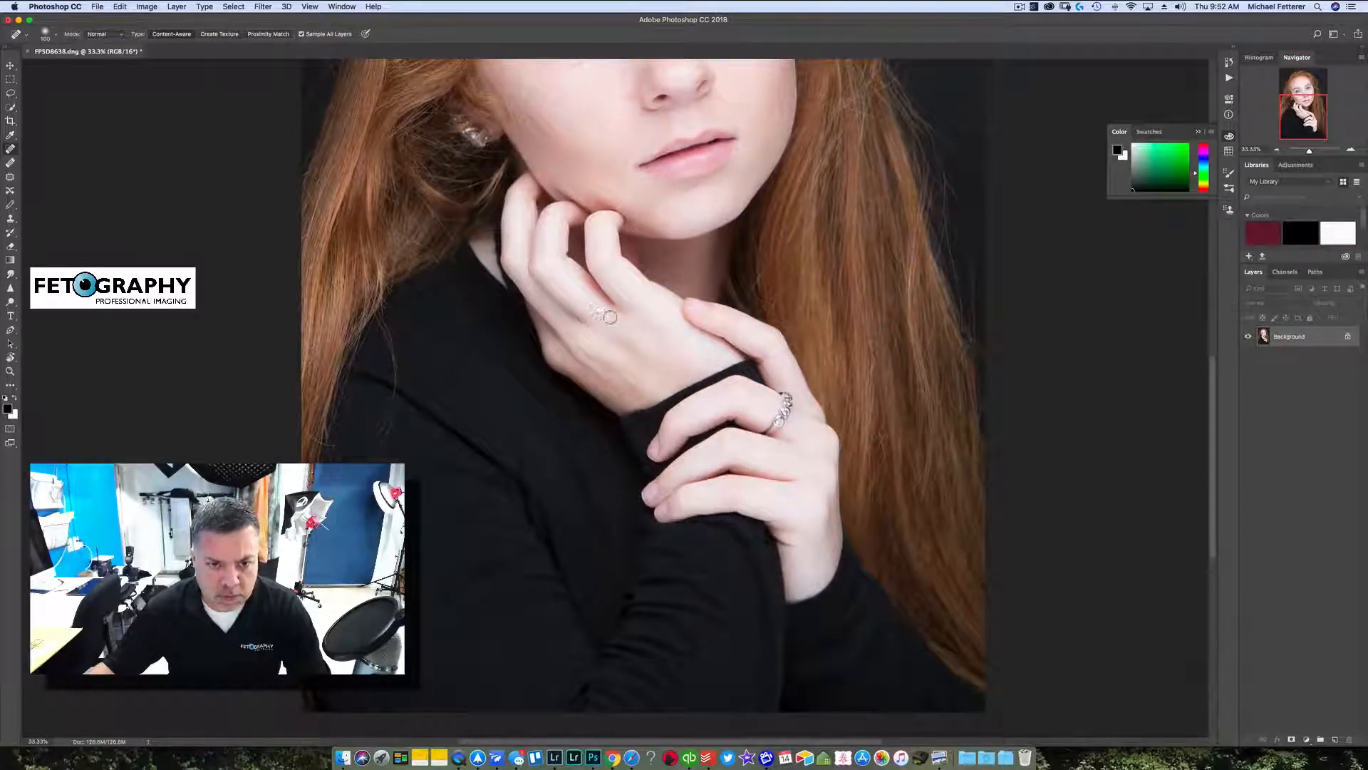
click(593, 309)
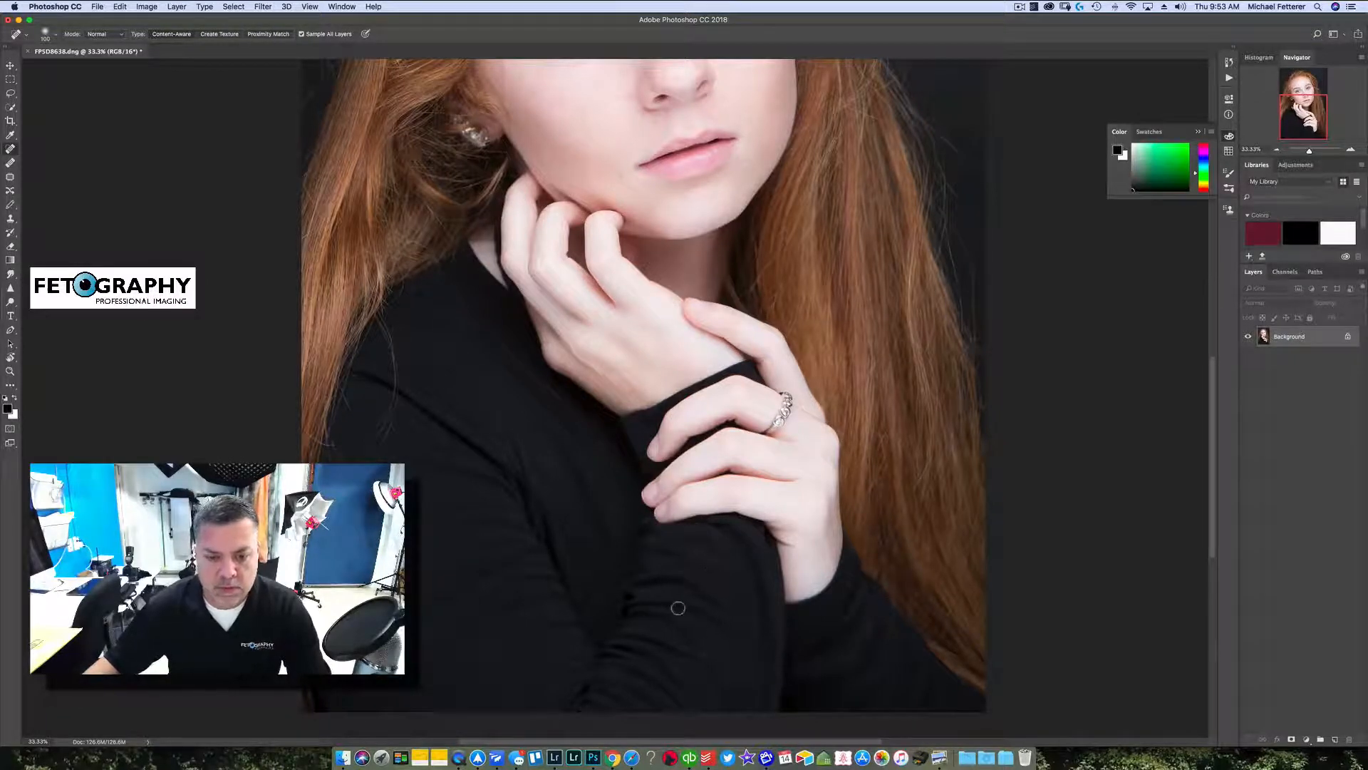
- Heal the dark spots on the bridge and side of the nose
scroll(678, 607, up, 10)
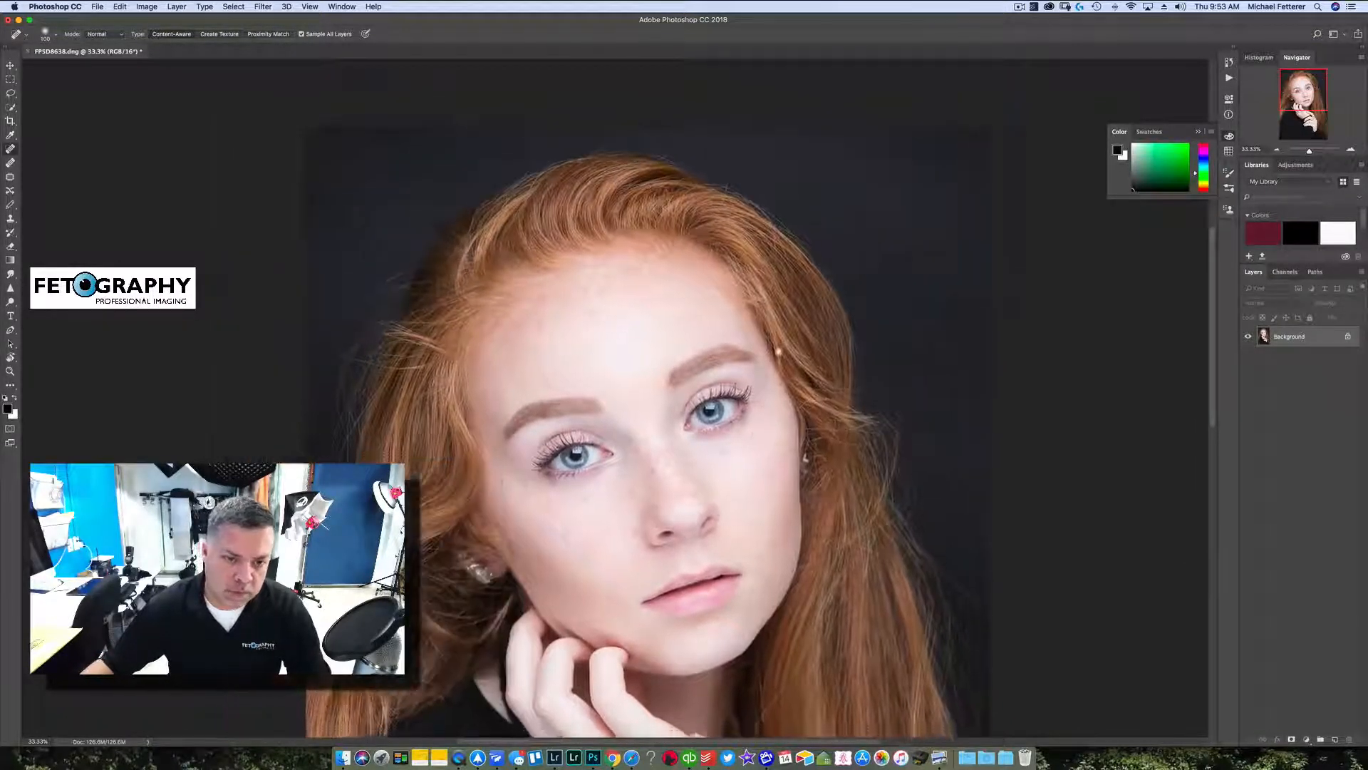
scroll(792, 292, down, 4)
key(super+plus)
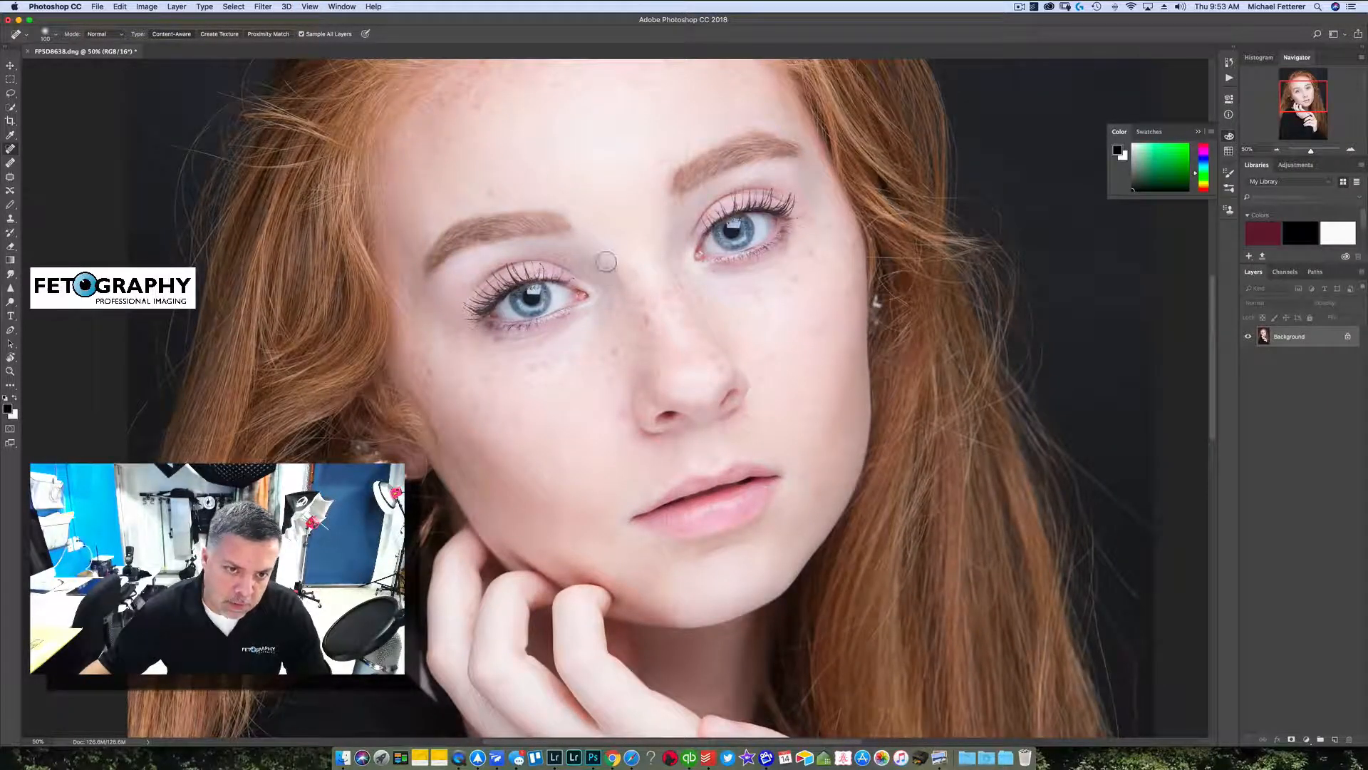
click(643, 319)
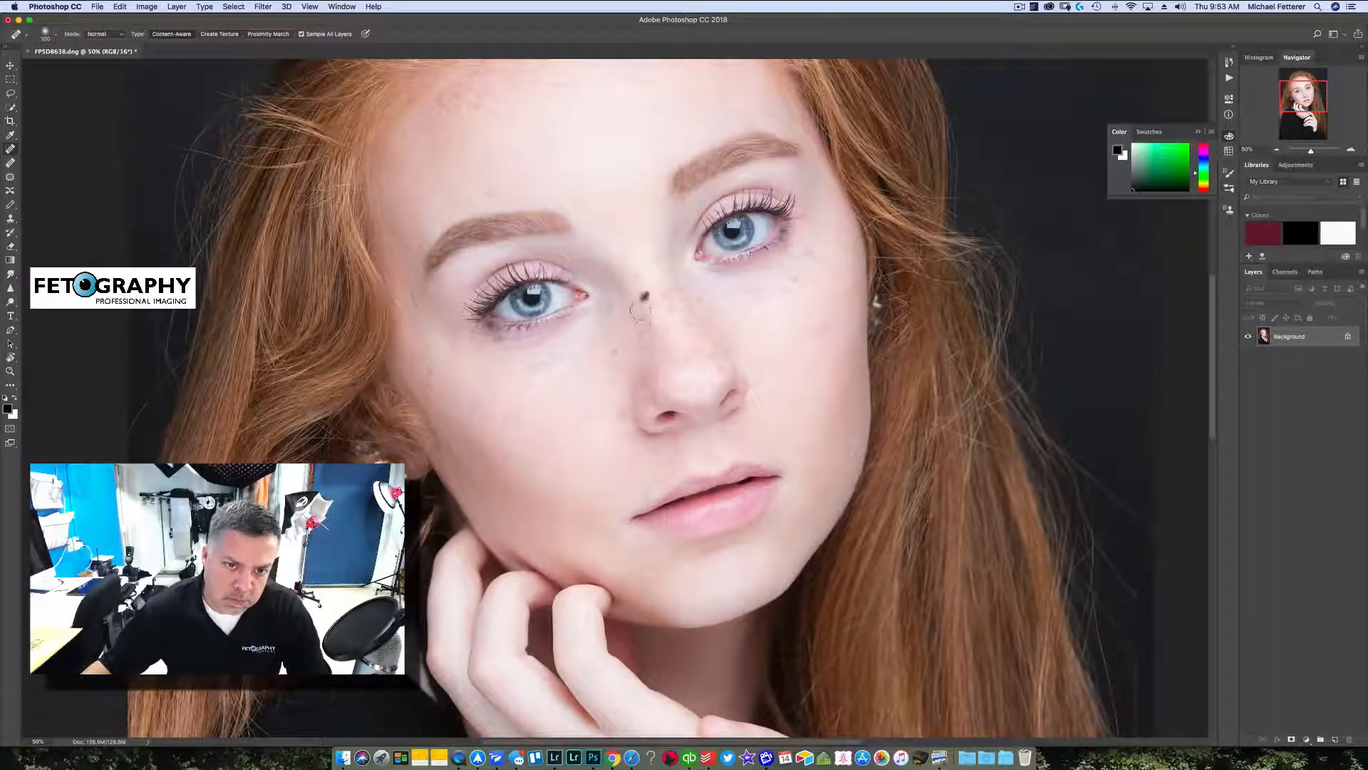
click(609, 351)
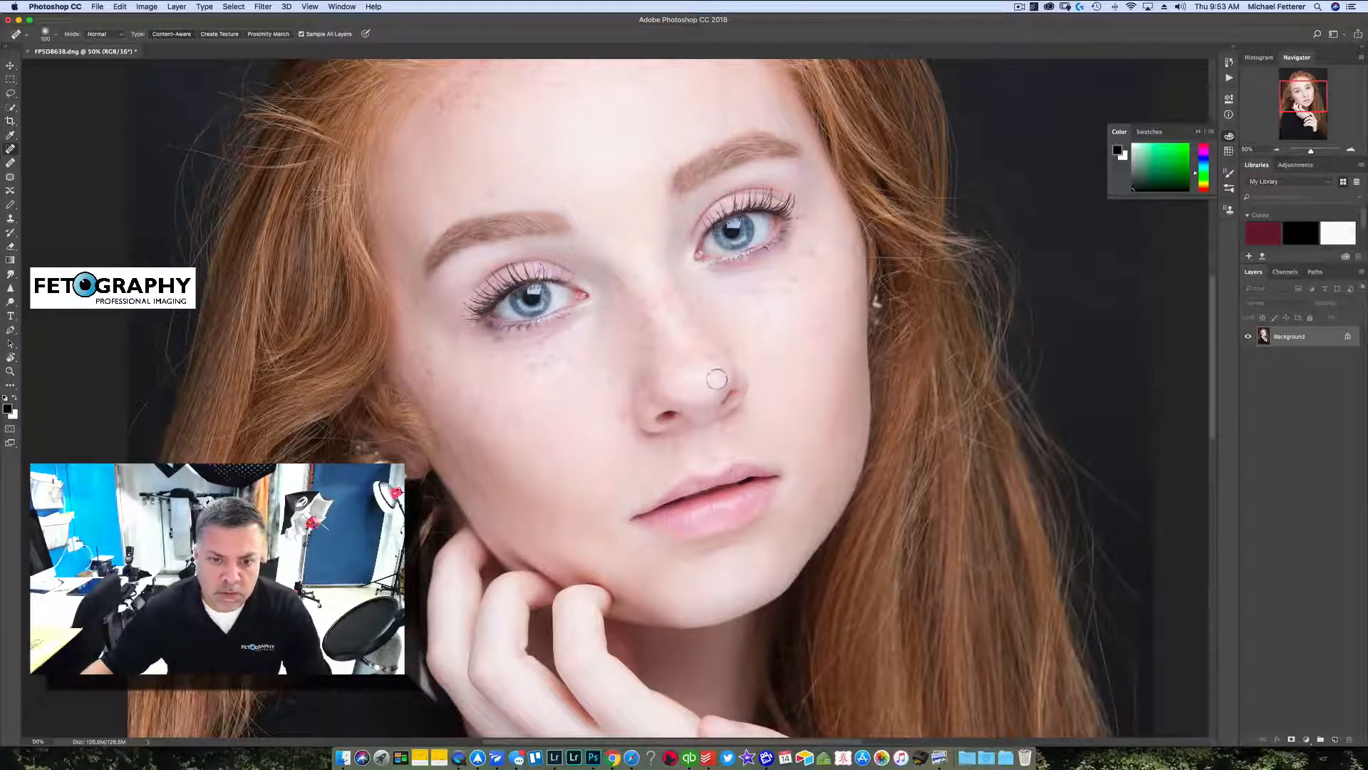
- Heal the marks and stray hairs along the temple and cheek edge beside the eye on the photo's left
mouse_move(431, 371)
mouse_down()
mouse_move(421, 398)
mouse_move(430, 357)
mouse_move(408, 277)
mouse_move(405, 321)
mouse_up()
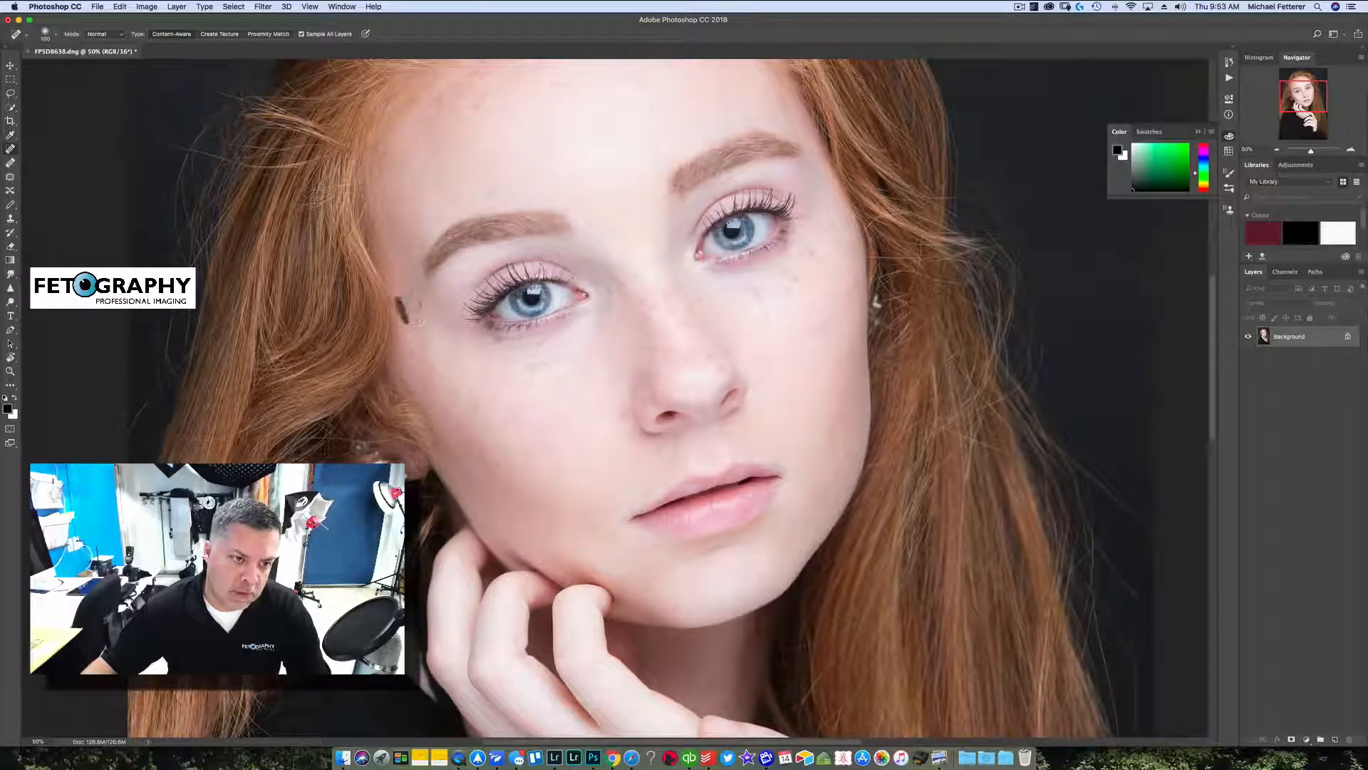
drag(395, 271, 398, 294)
mouse_move(390, 240)
mouse_down()
mouse_move(395, 300)
mouse_move(407, 290)
mouse_move(416, 322)
mouse_up()
mouse_move(401, 356)
mouse_down()
mouse_move(398, 332)
mouse_move(400, 379)
mouse_up()
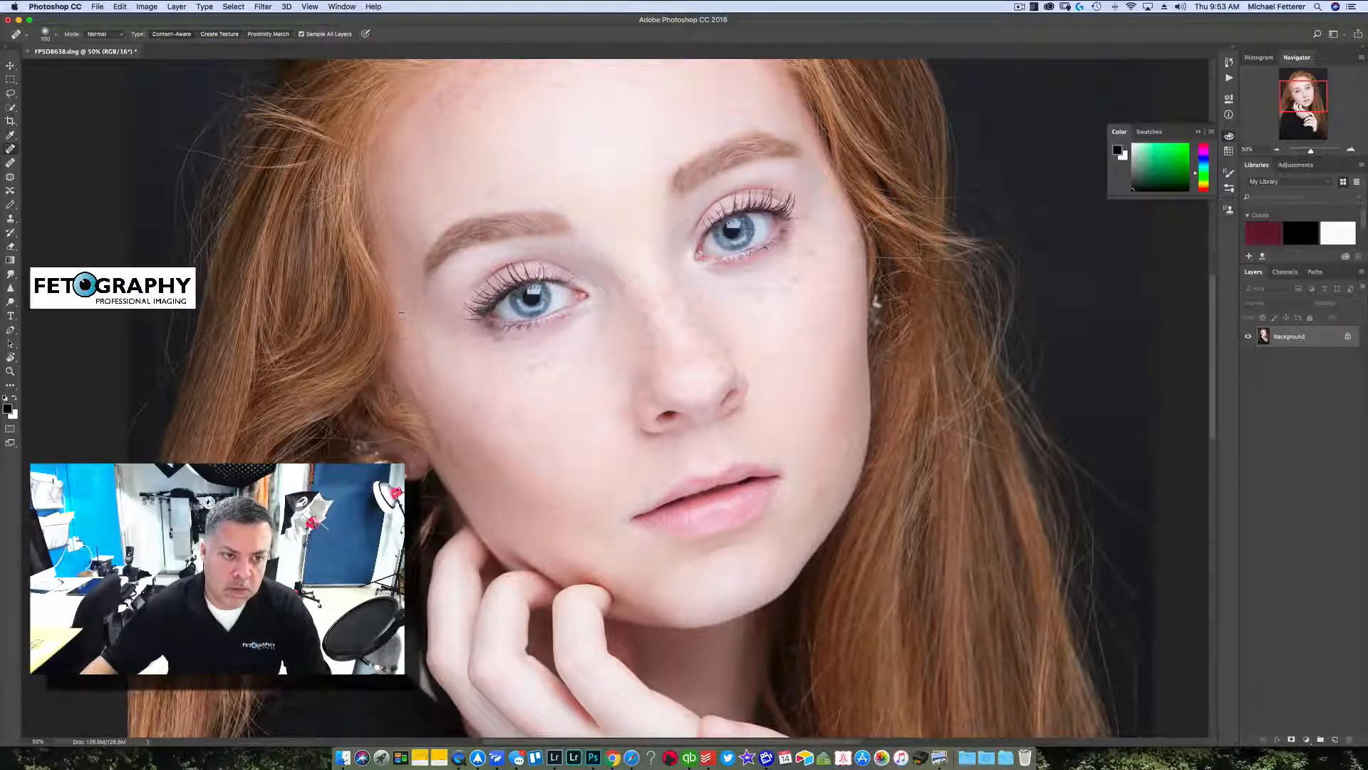
mouse_move(401, 321)
mouse_down()
mouse_move(400, 307)
mouse_move(411, 320)
mouse_up()
drag(409, 285, 412, 303)
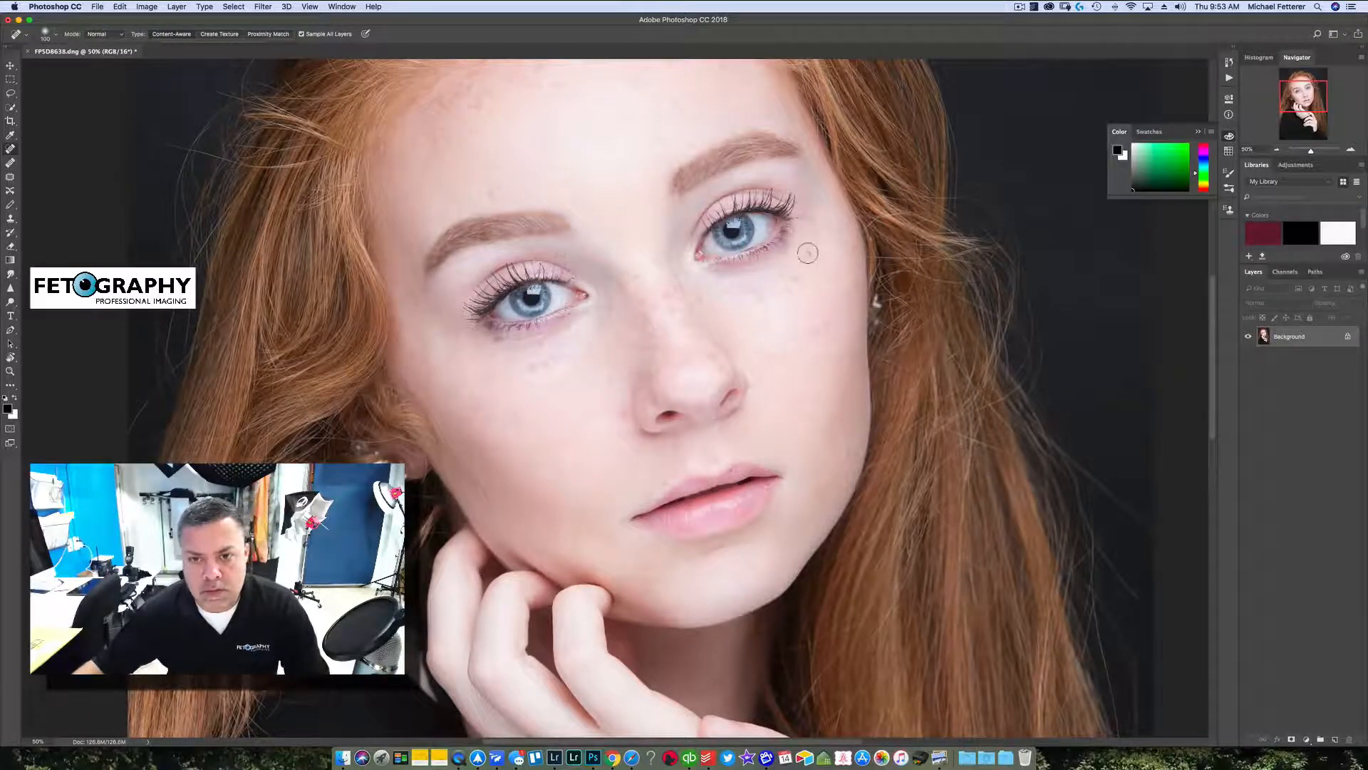
- Heal the spots around the outer corner of the eye on the photo's right and the blemishes across the forehead
drag(806, 250, 857, 251)
drag(830, 178, 835, 190)
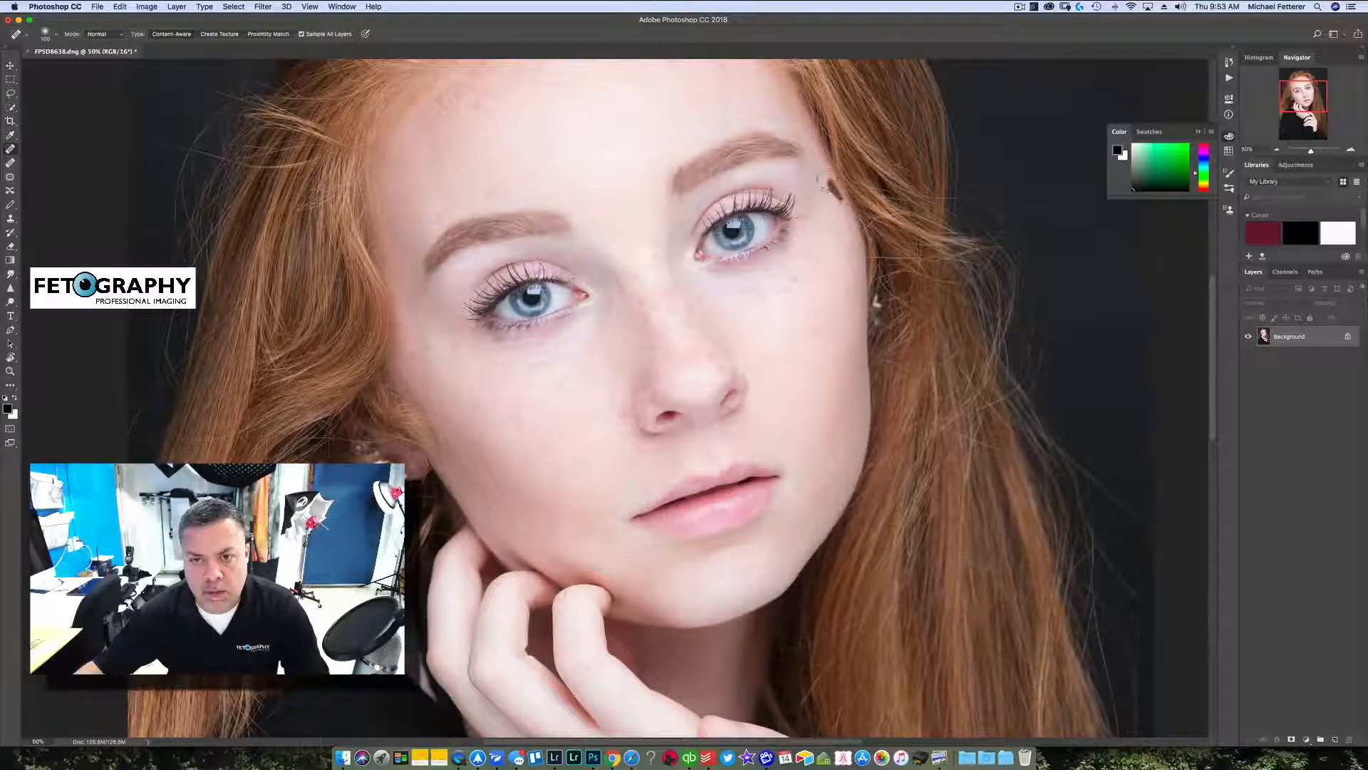
drag(771, 323, 759, 438)
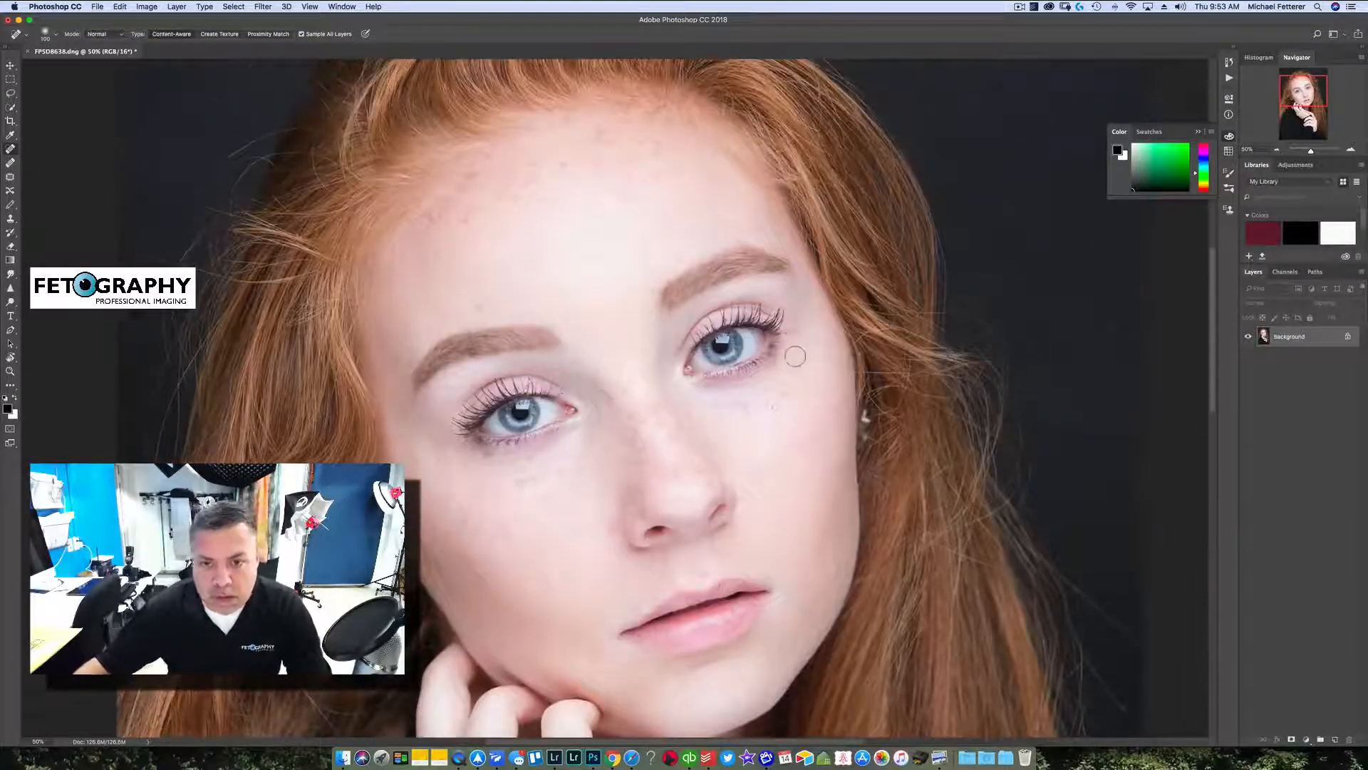
drag(814, 284, 802, 310)
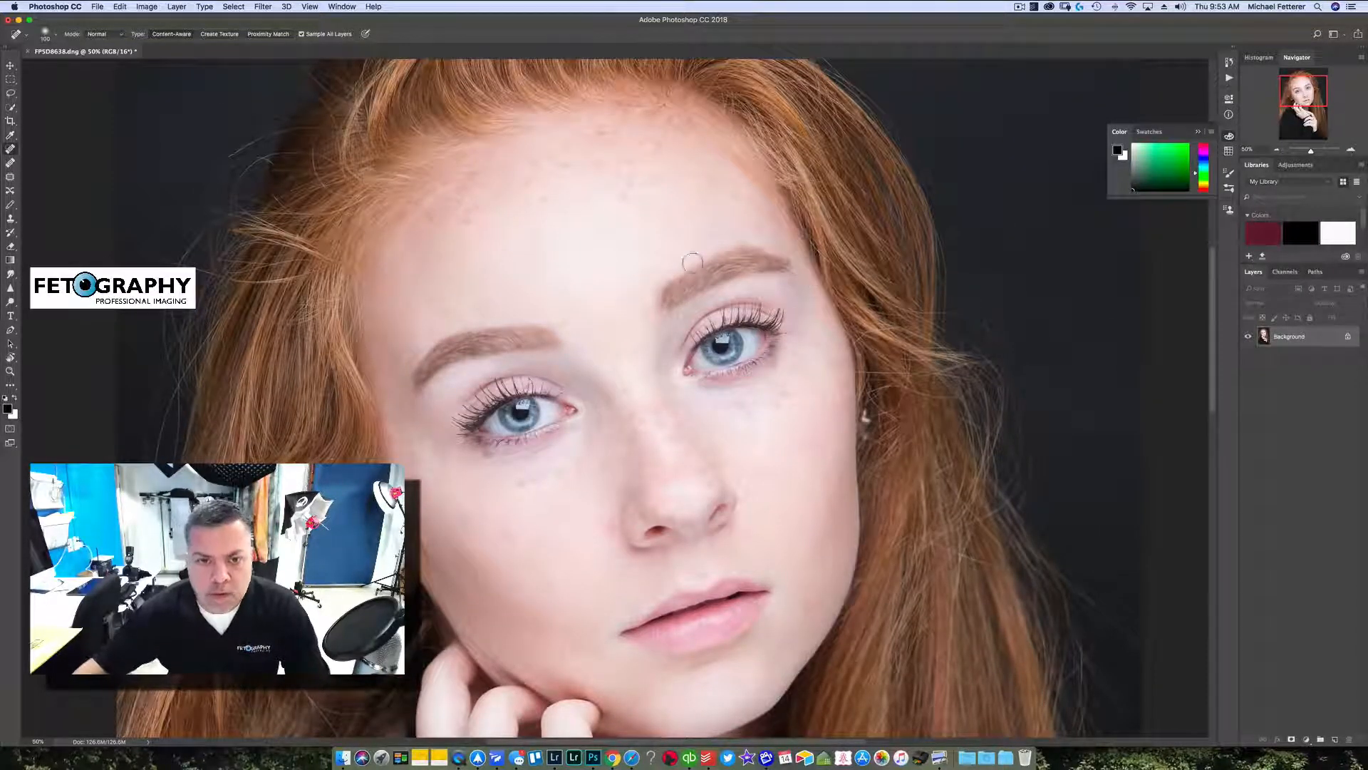
mouse_move(667, 134)
mouse_down()
mouse_move(666, 114)
mouse_move(645, 146)
mouse_up()
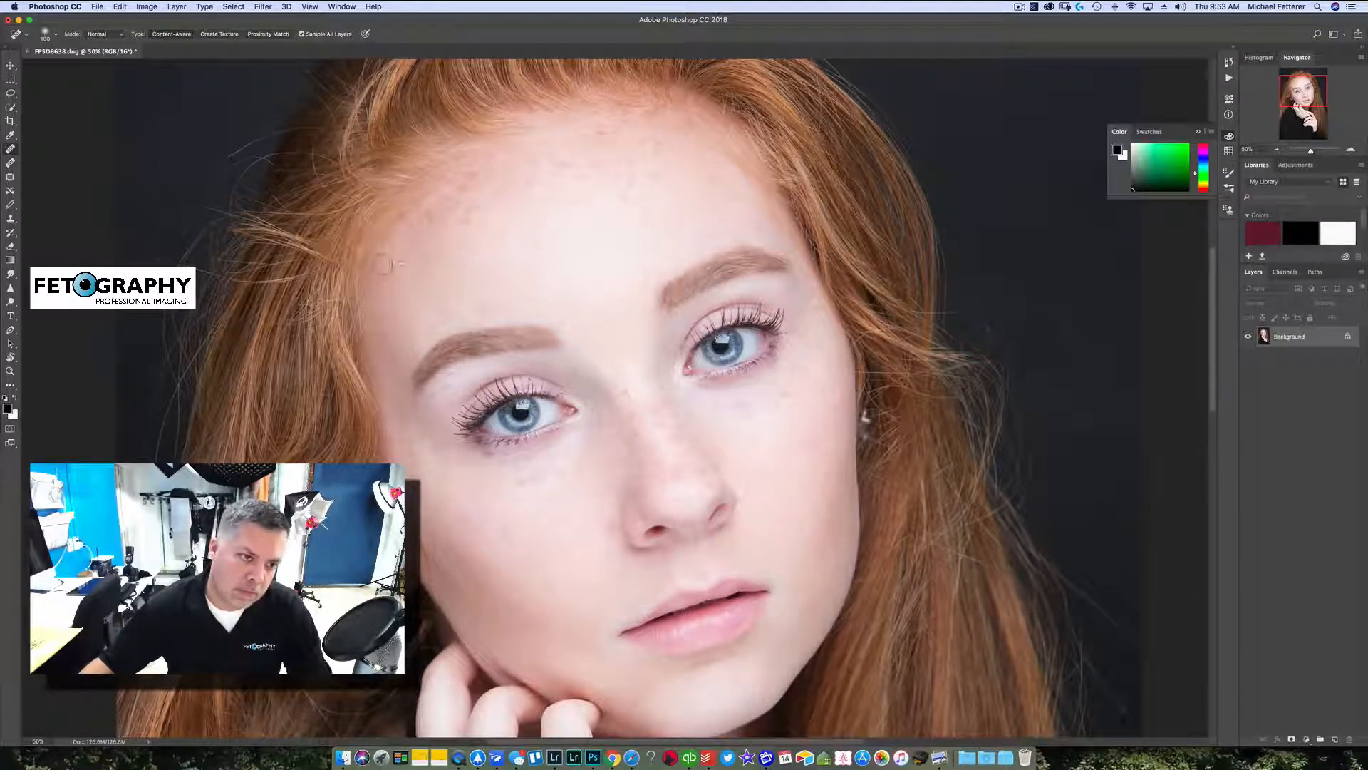
drag(394, 244, 398, 243)
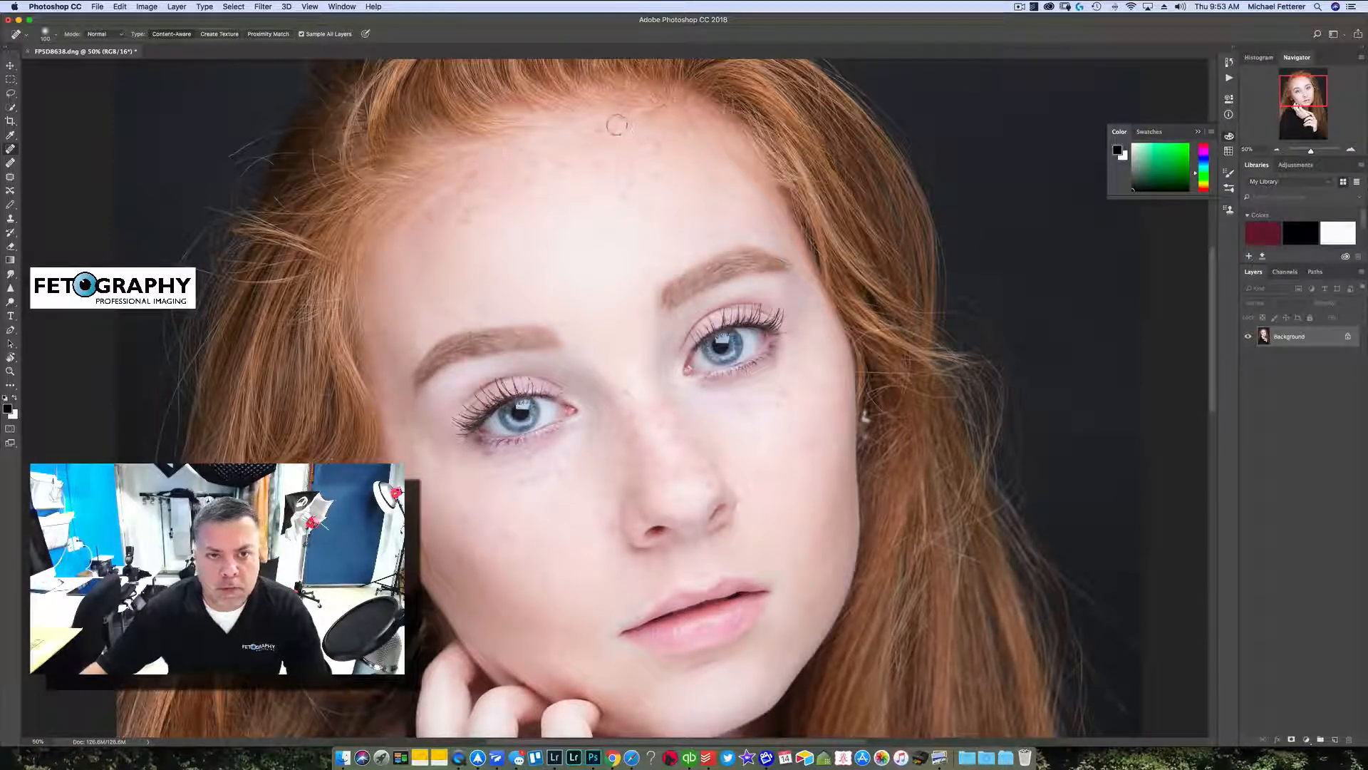
- Clean up the skin marks and fine lines beneath the eye on the photo's left
scroll(701, 406, down, 4)
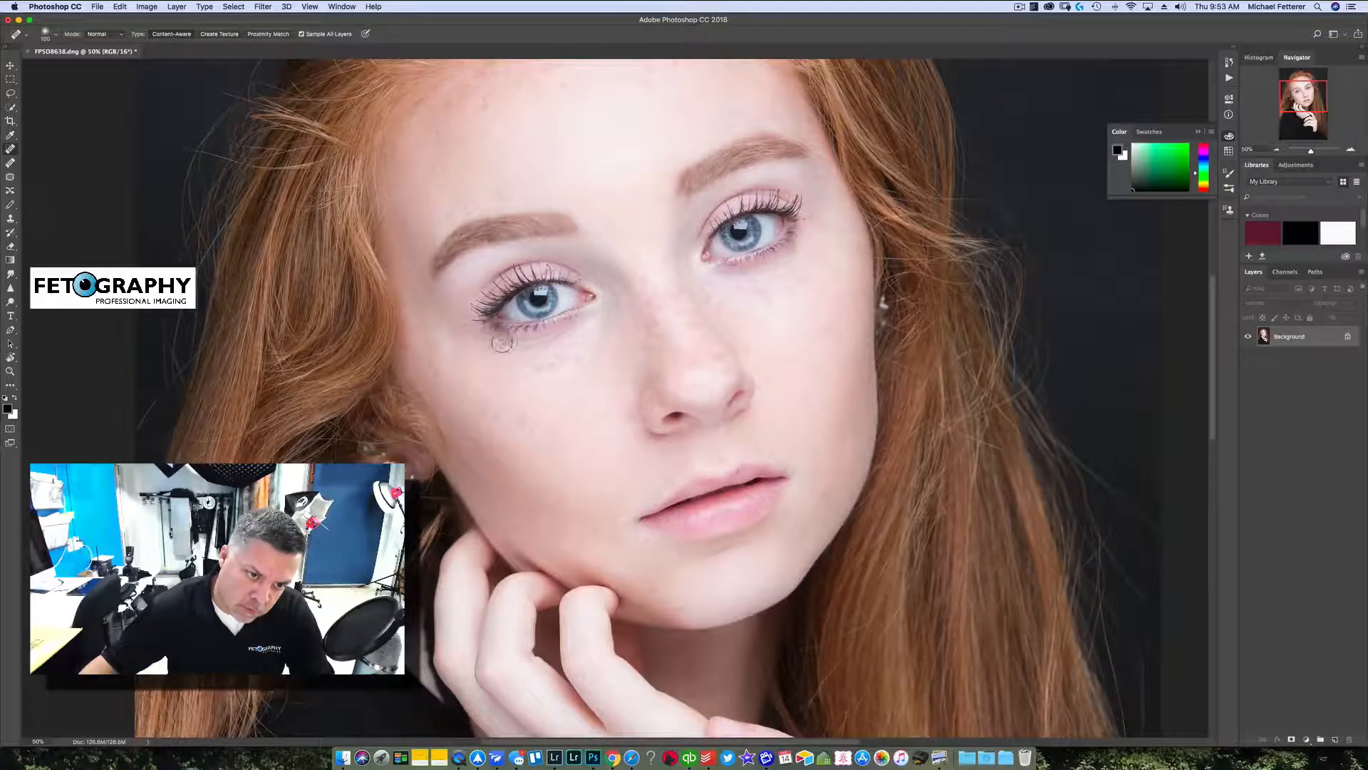
drag(503, 340, 519, 340)
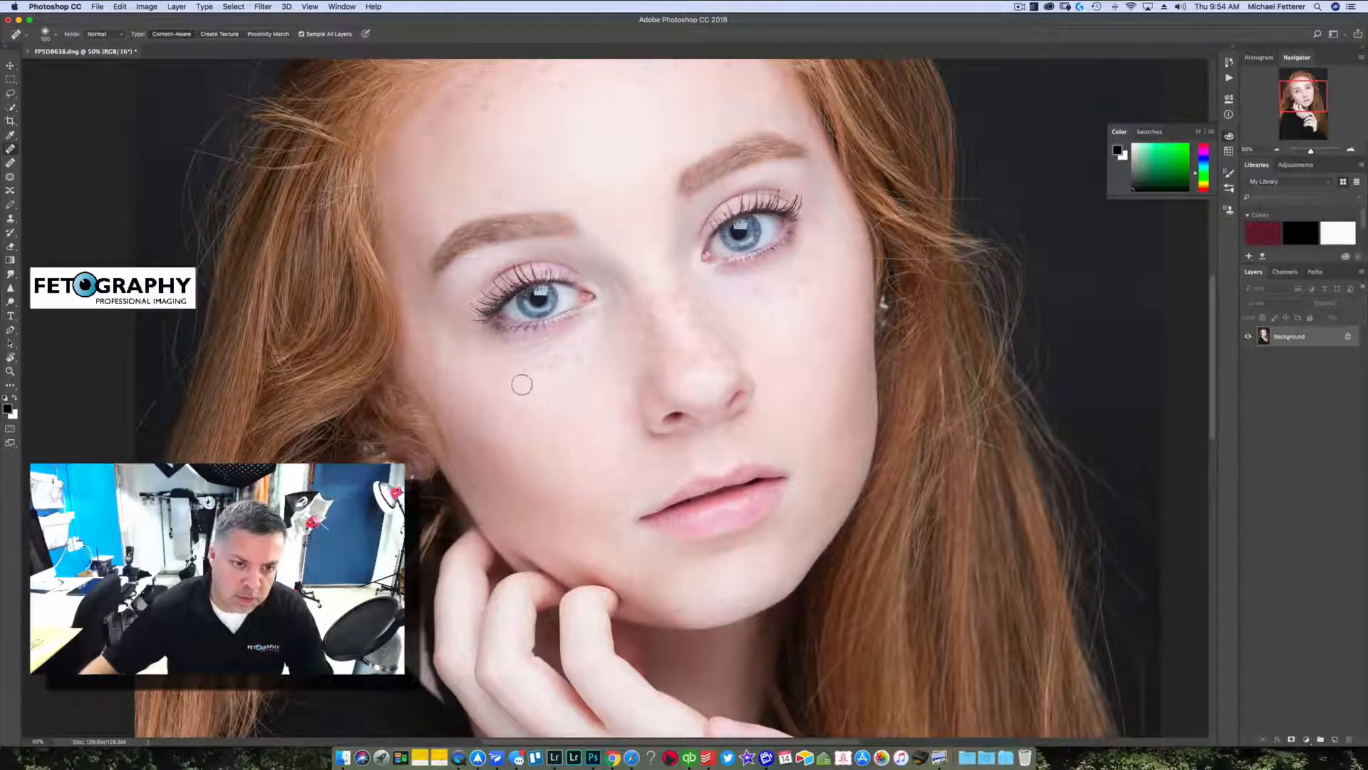
drag(525, 367, 567, 365)
- Heal the spots on the chin and along the cheek and jaw on the photo's right
scroll(594, 452, down, 8)
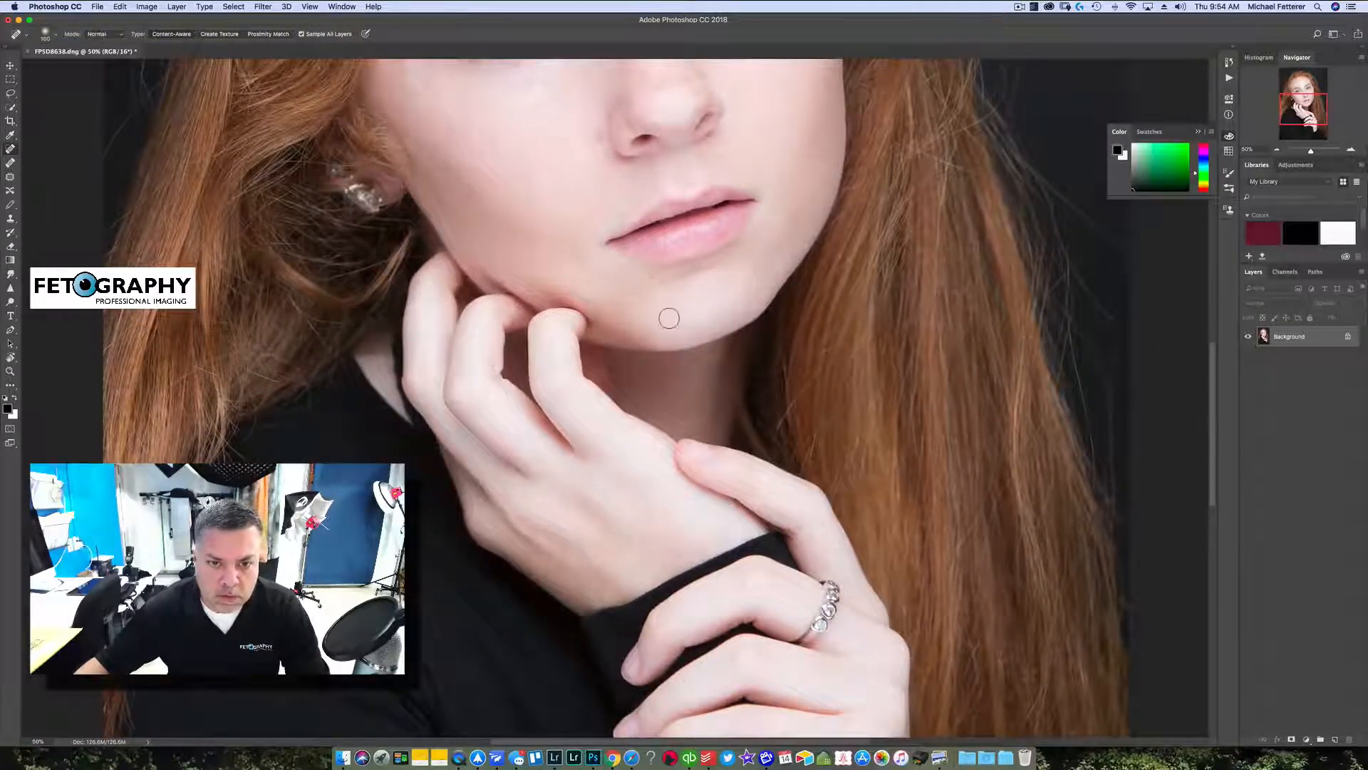
click(675, 311)
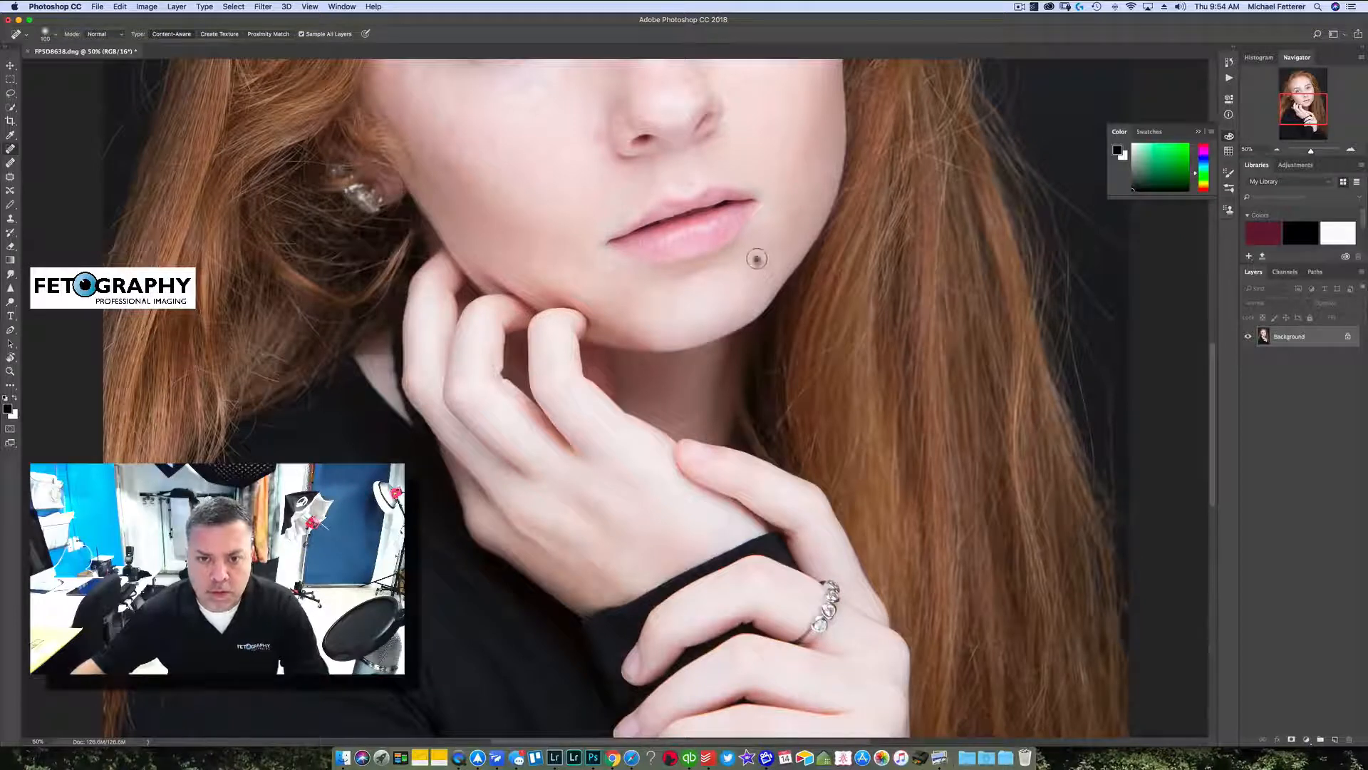
click(750, 259)
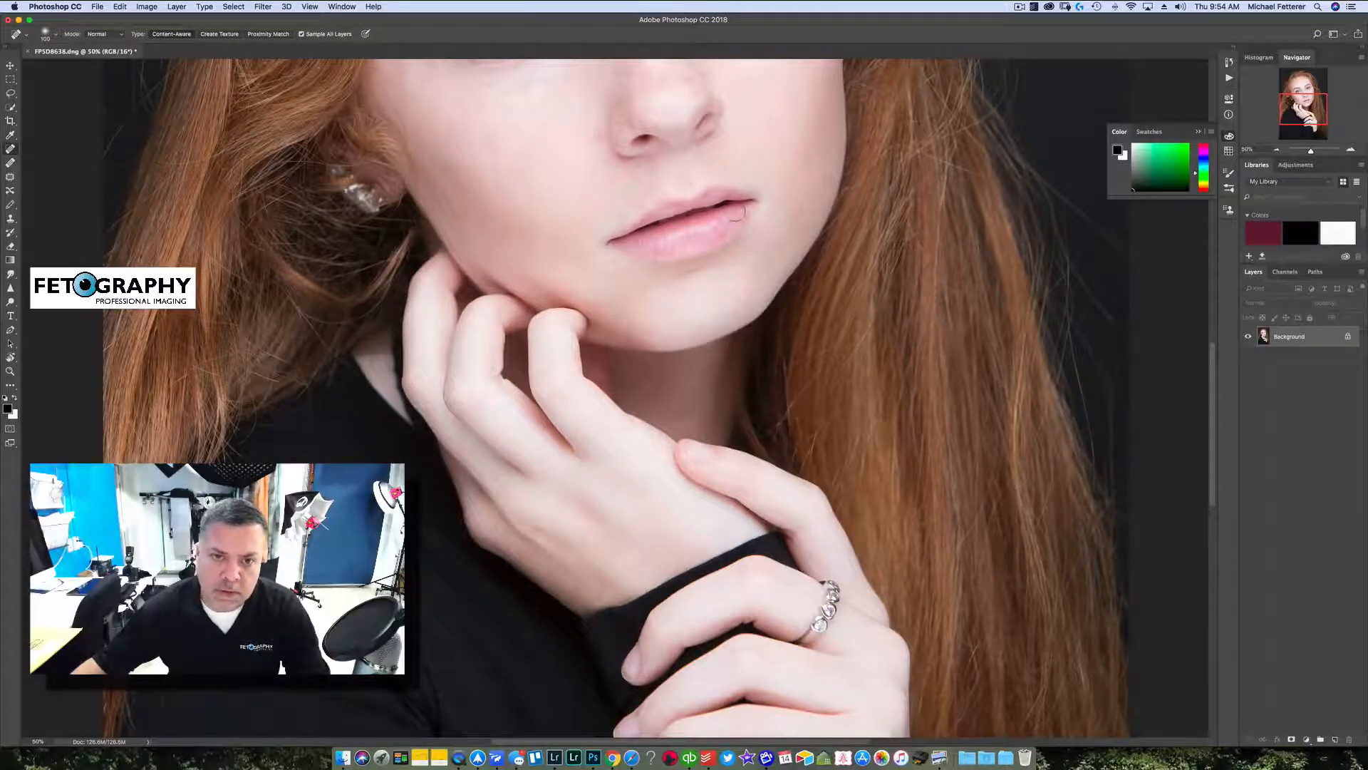
click(830, 169)
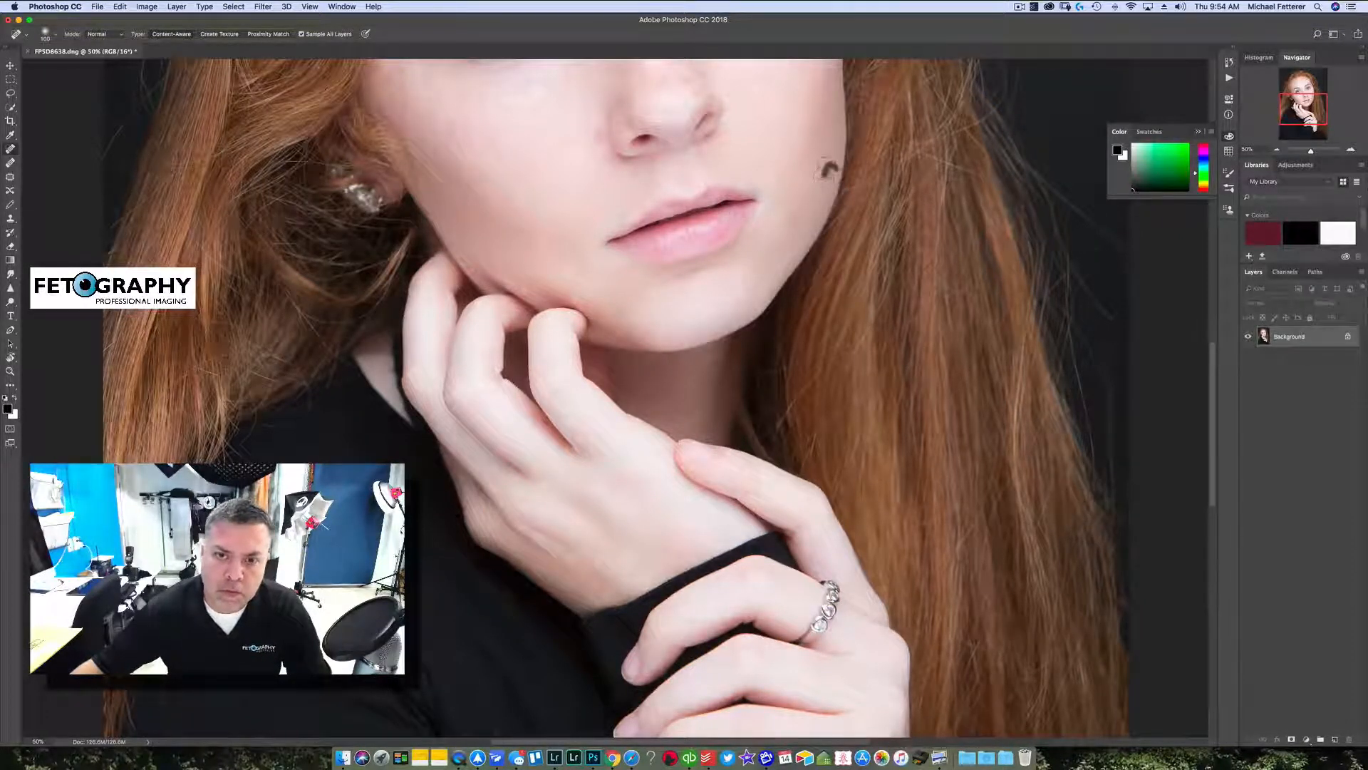
click(796, 208)
drag(795, 214, 789, 228)
click(772, 254)
click(781, 178)
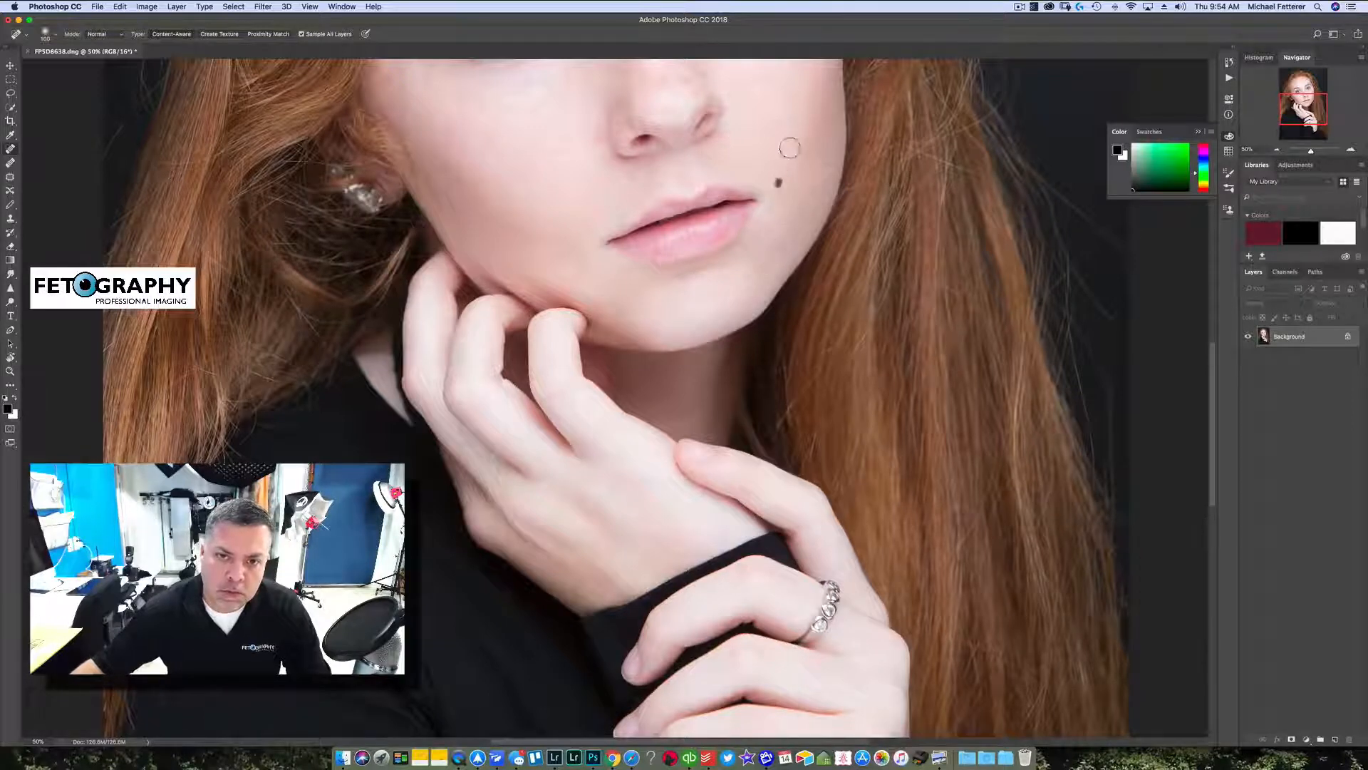
click(784, 145)
- Heal the spots on the chin, around the left mouth corner and on the lips, and fit the whole portrait in view
click(583, 280)
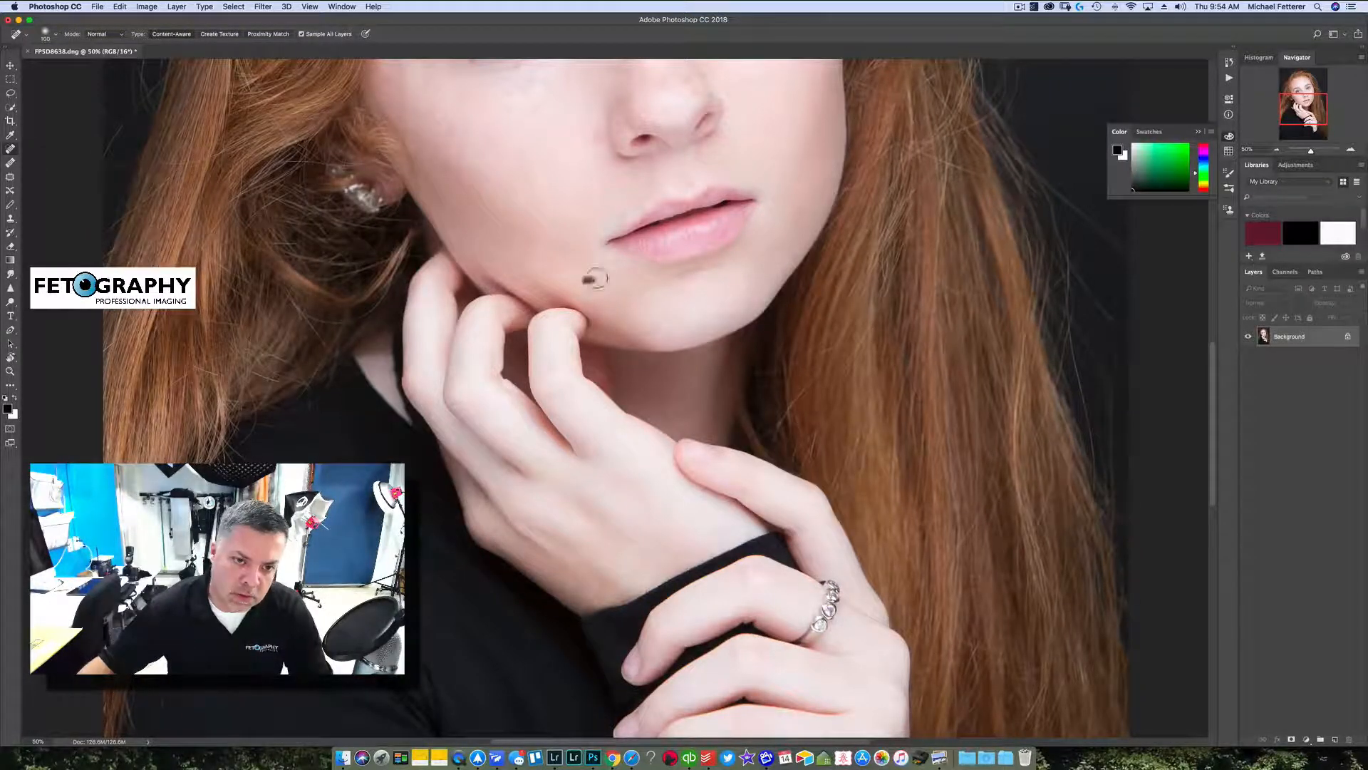
click(612, 311)
click(648, 329)
click(634, 298)
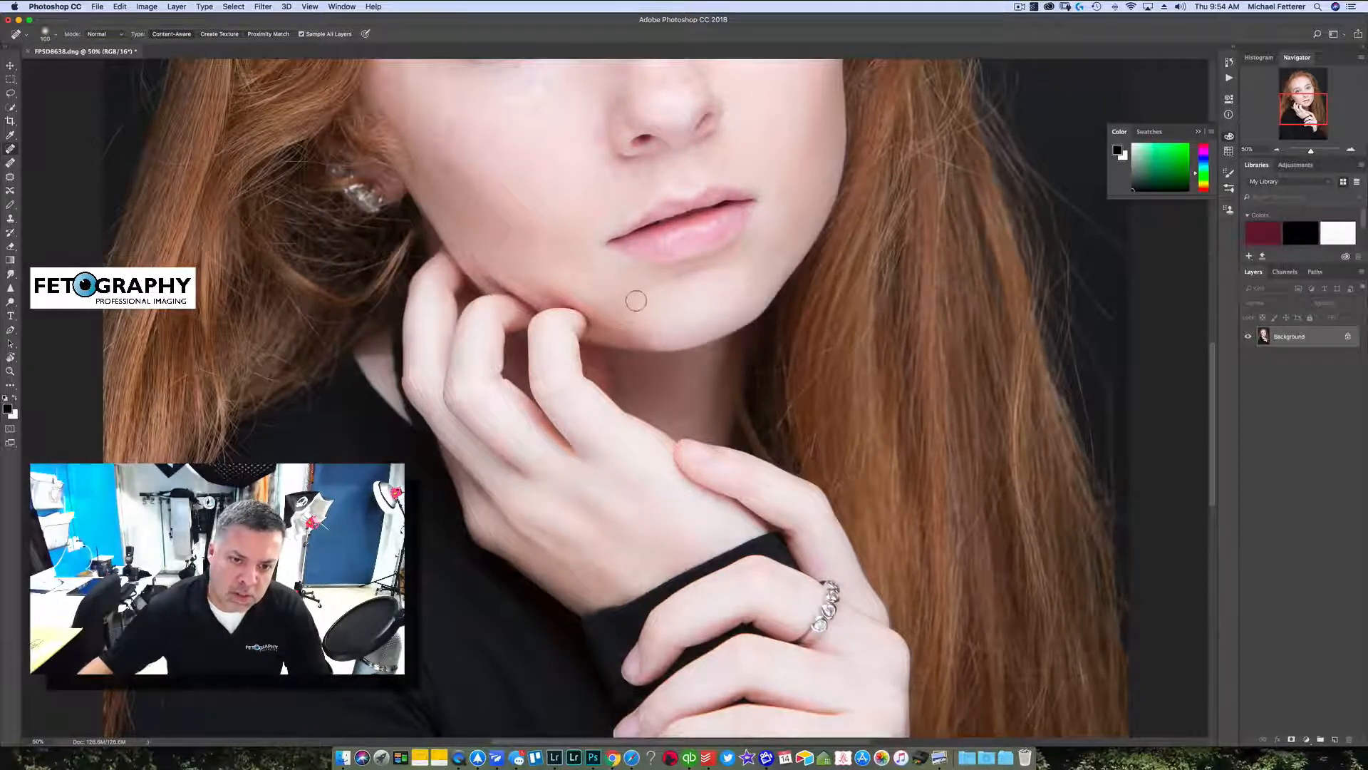
click(612, 278)
click(602, 253)
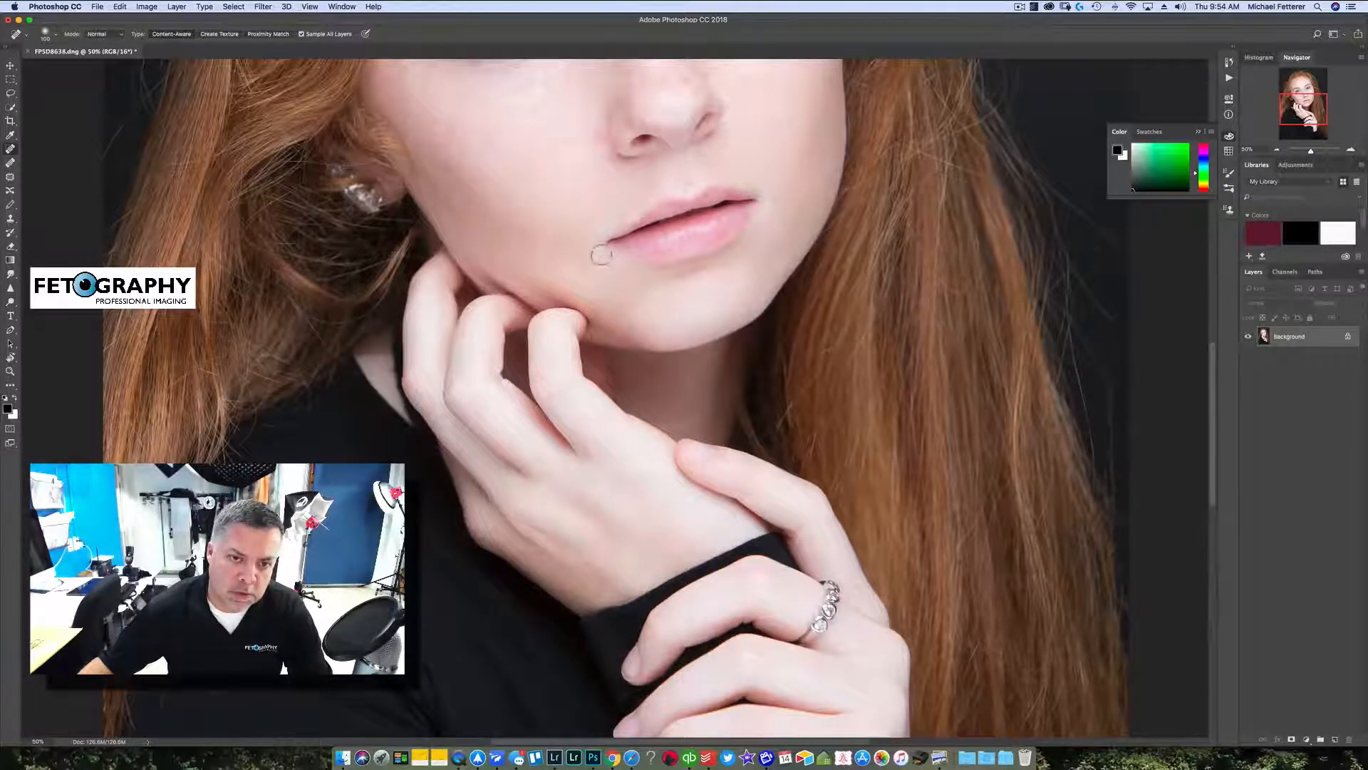
click(549, 262)
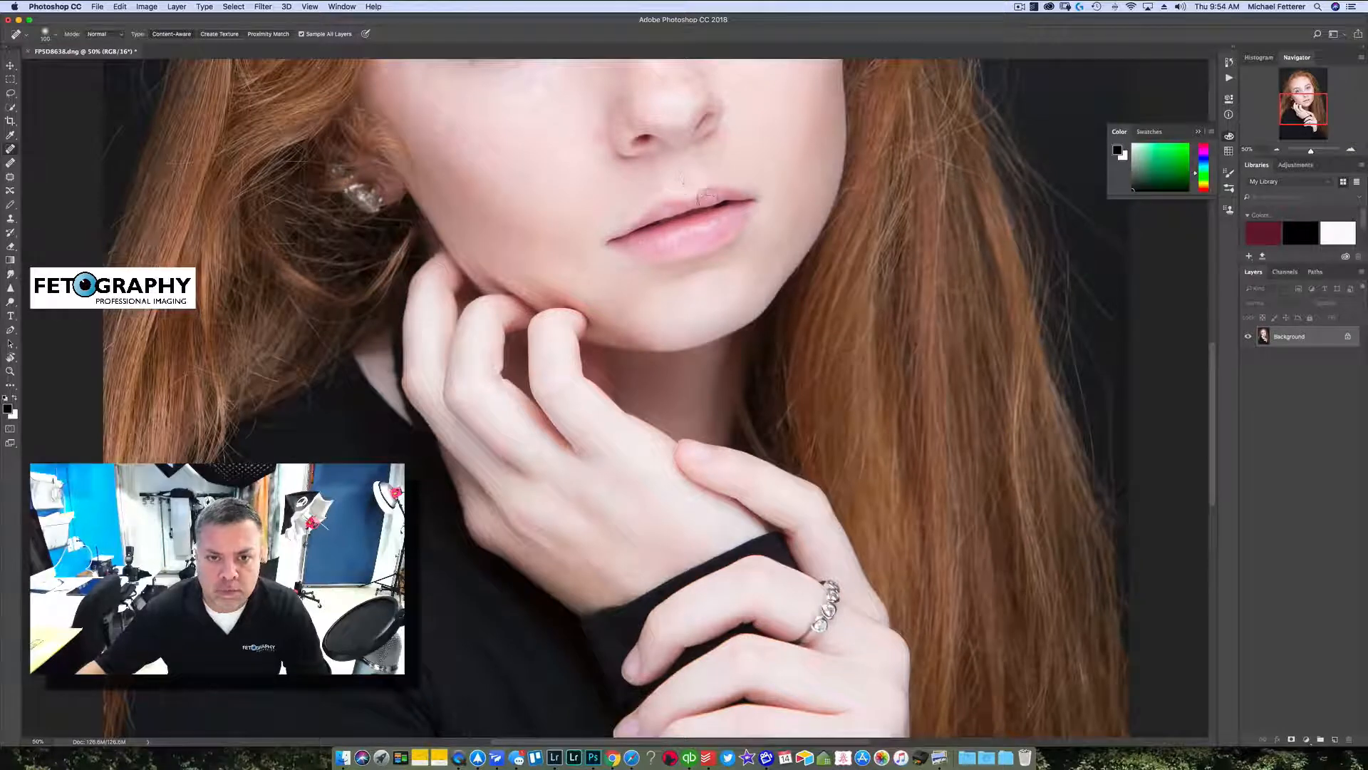
click(656, 253)
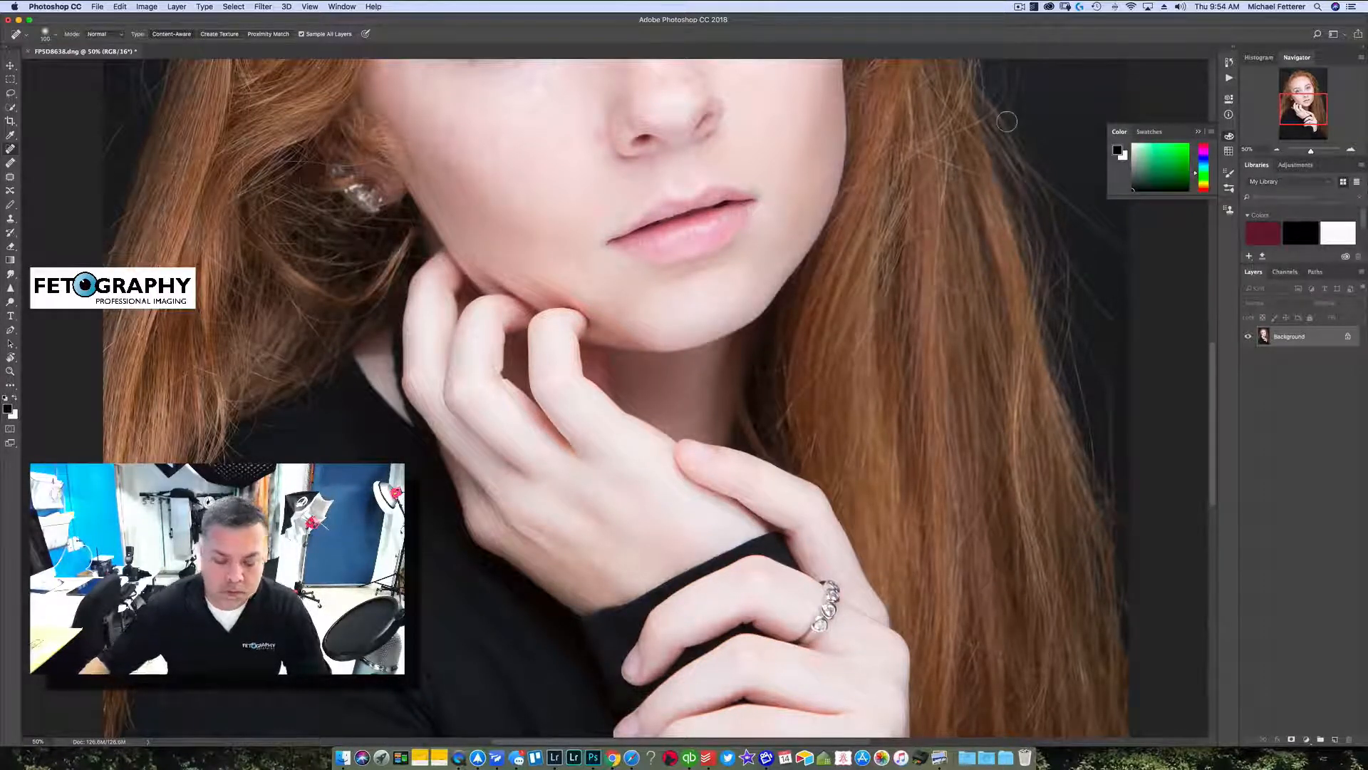
key(super+0)
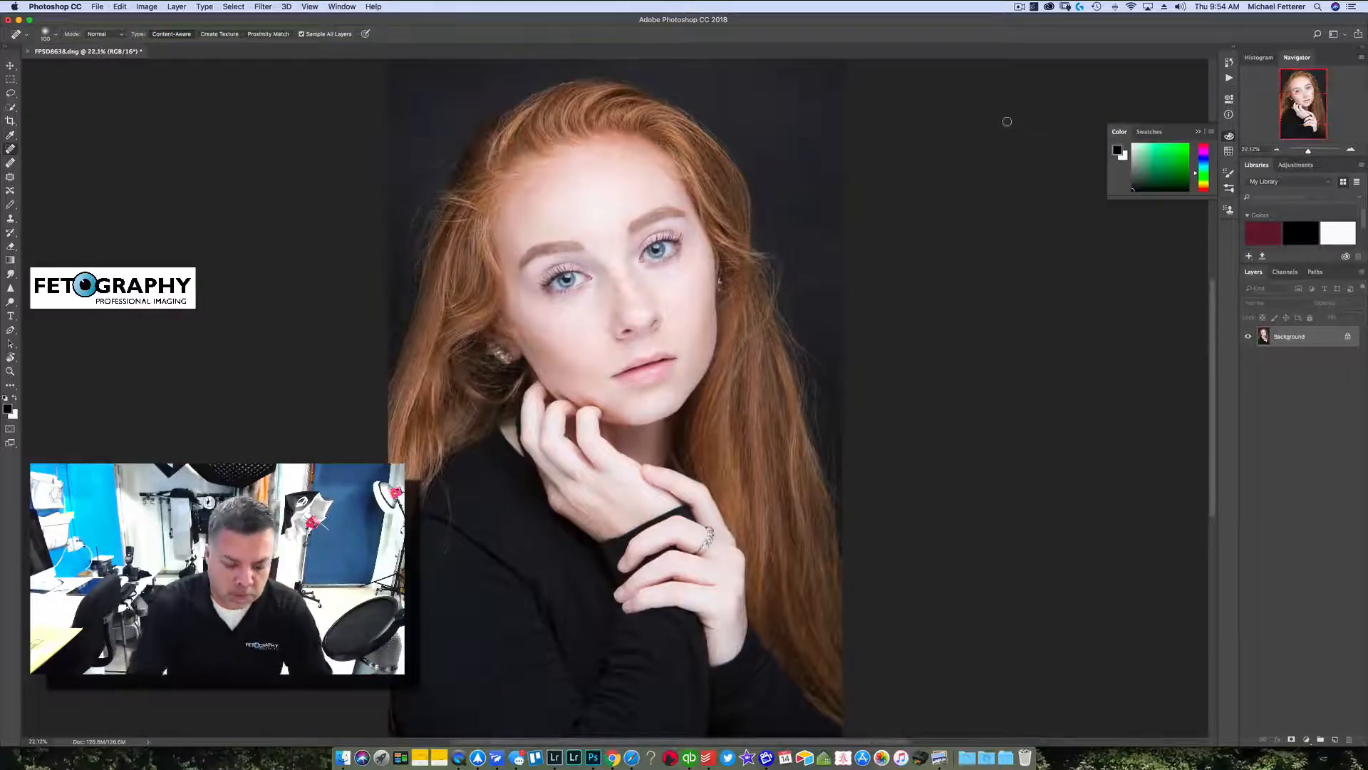
- Heal the flyaway hairs against the background above the crown and along the upper hairline on the photo's right
key(super+equal)
key(super+equal)
key(super+equal)
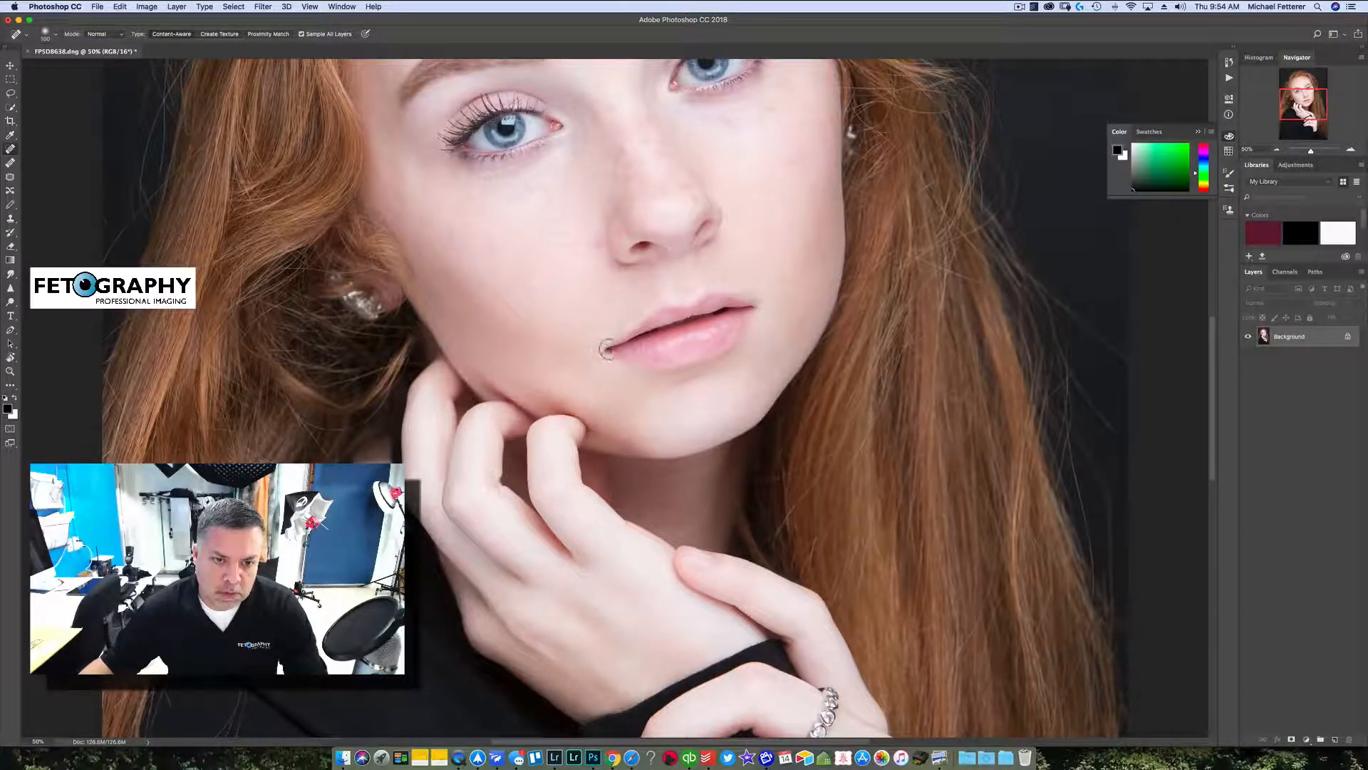
scroll(606, 347, up, 10)
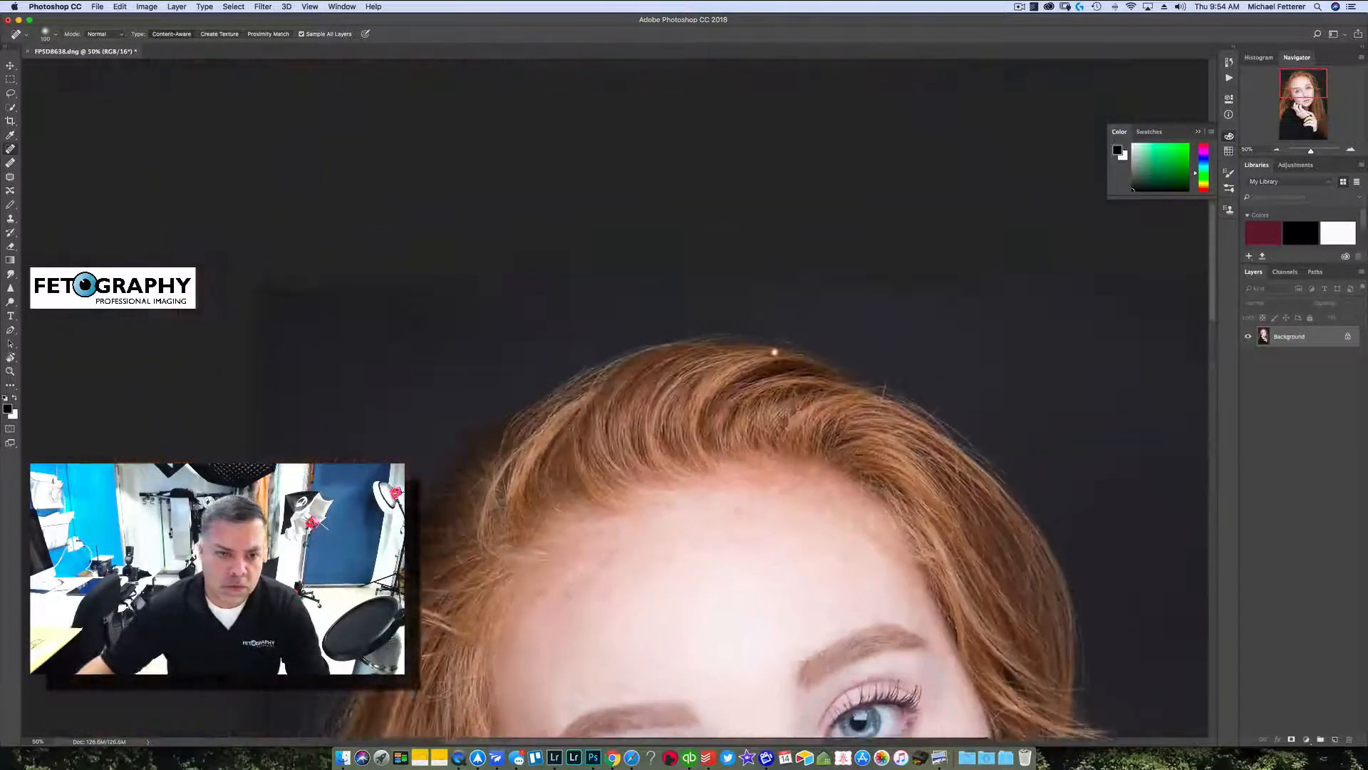
scroll(754, 443, right, 5)
scroll(754, 442, up, 2)
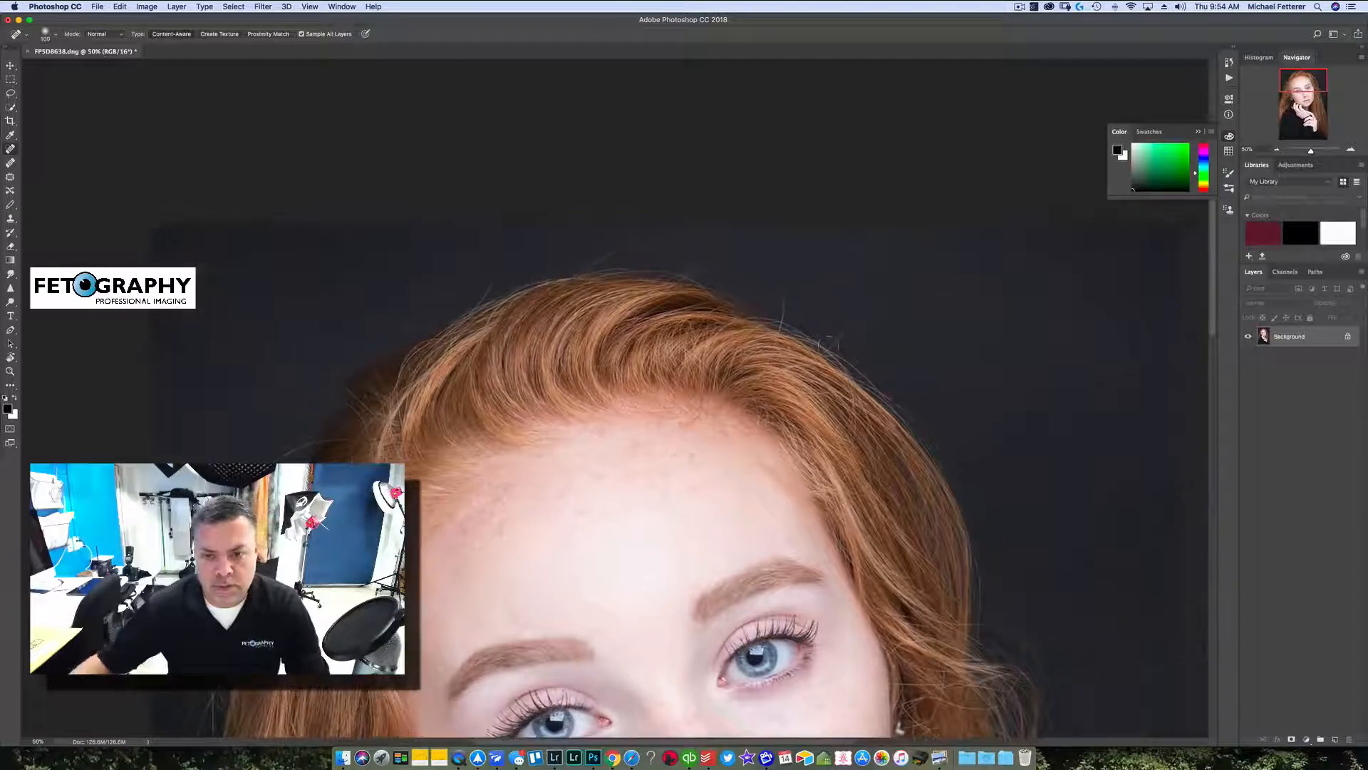
drag(853, 306, 836, 343)
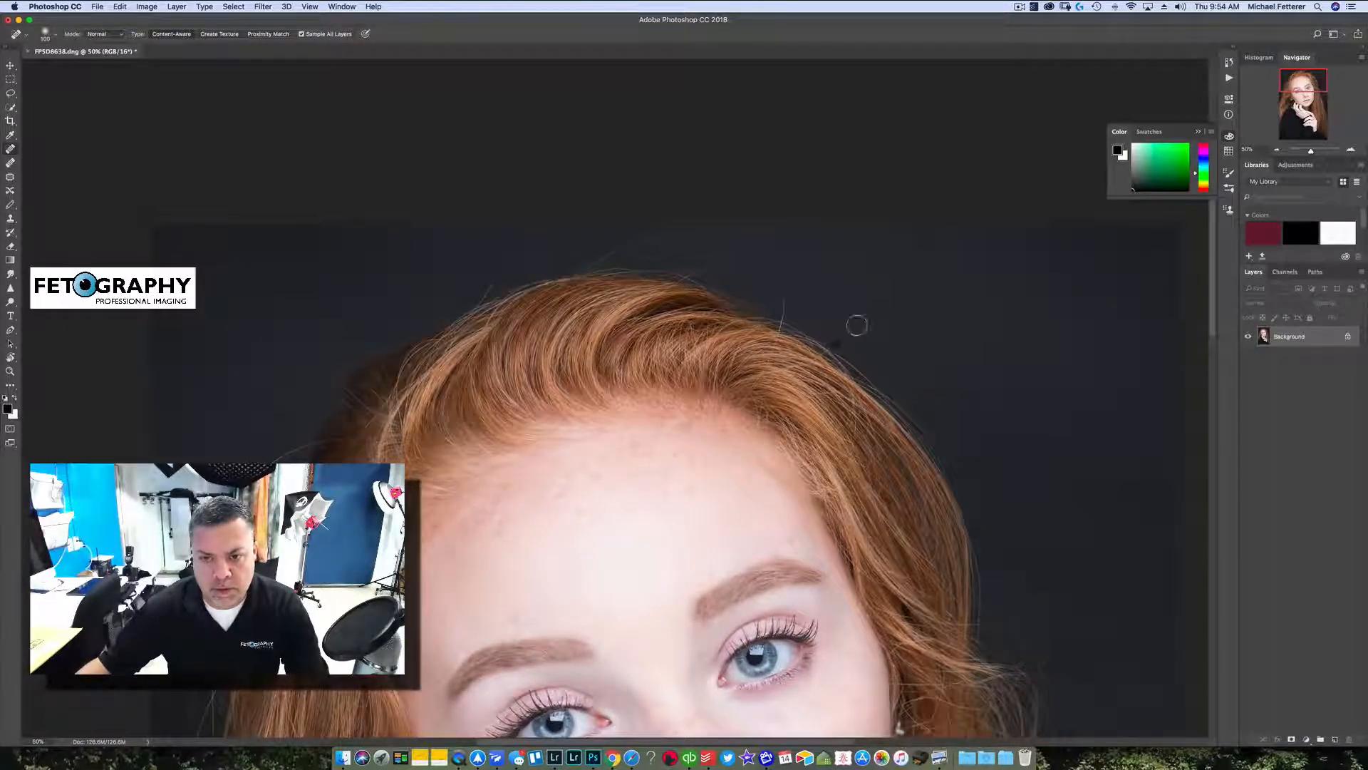
drag(780, 290, 782, 309)
click(785, 313)
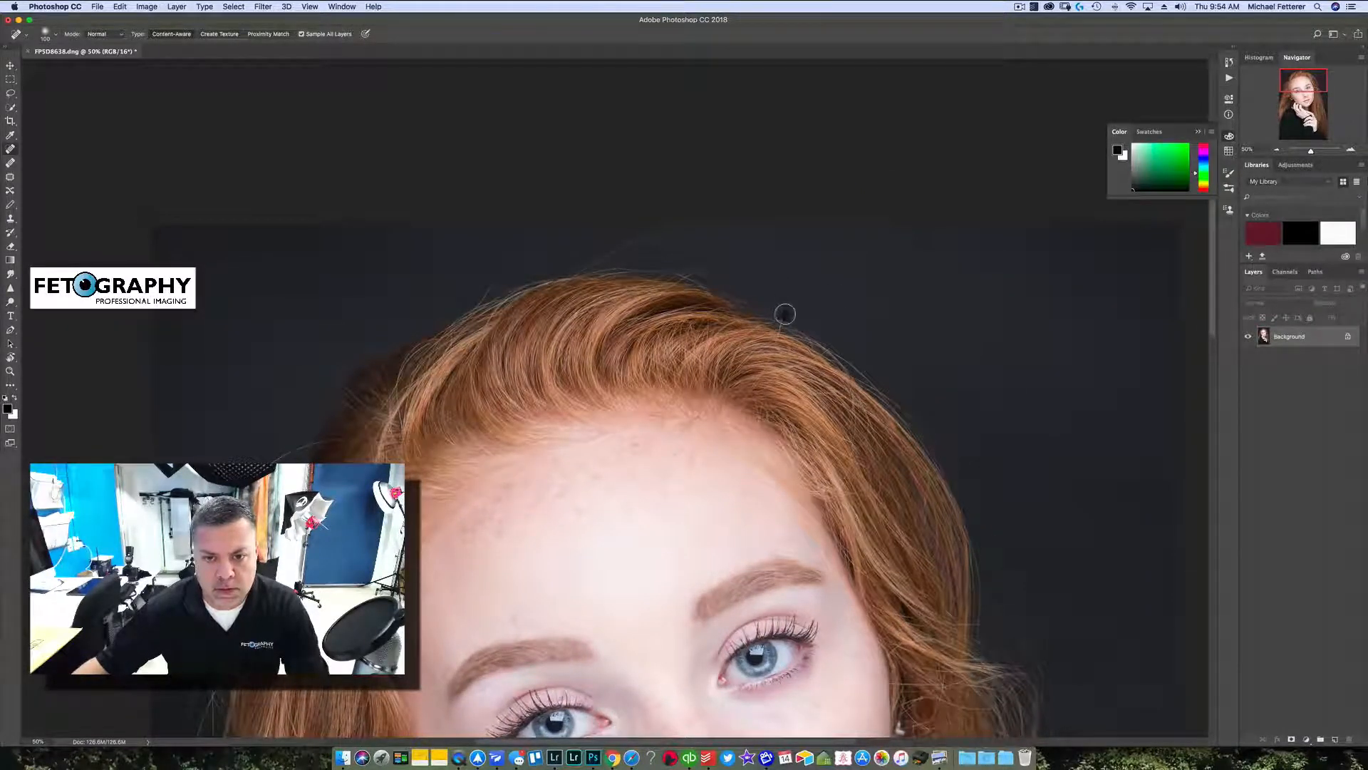
mouse_move(661, 244)
mouse_down()
mouse_move(625, 253)
mouse_move(661, 239)
mouse_move(563, 281)
mouse_up()
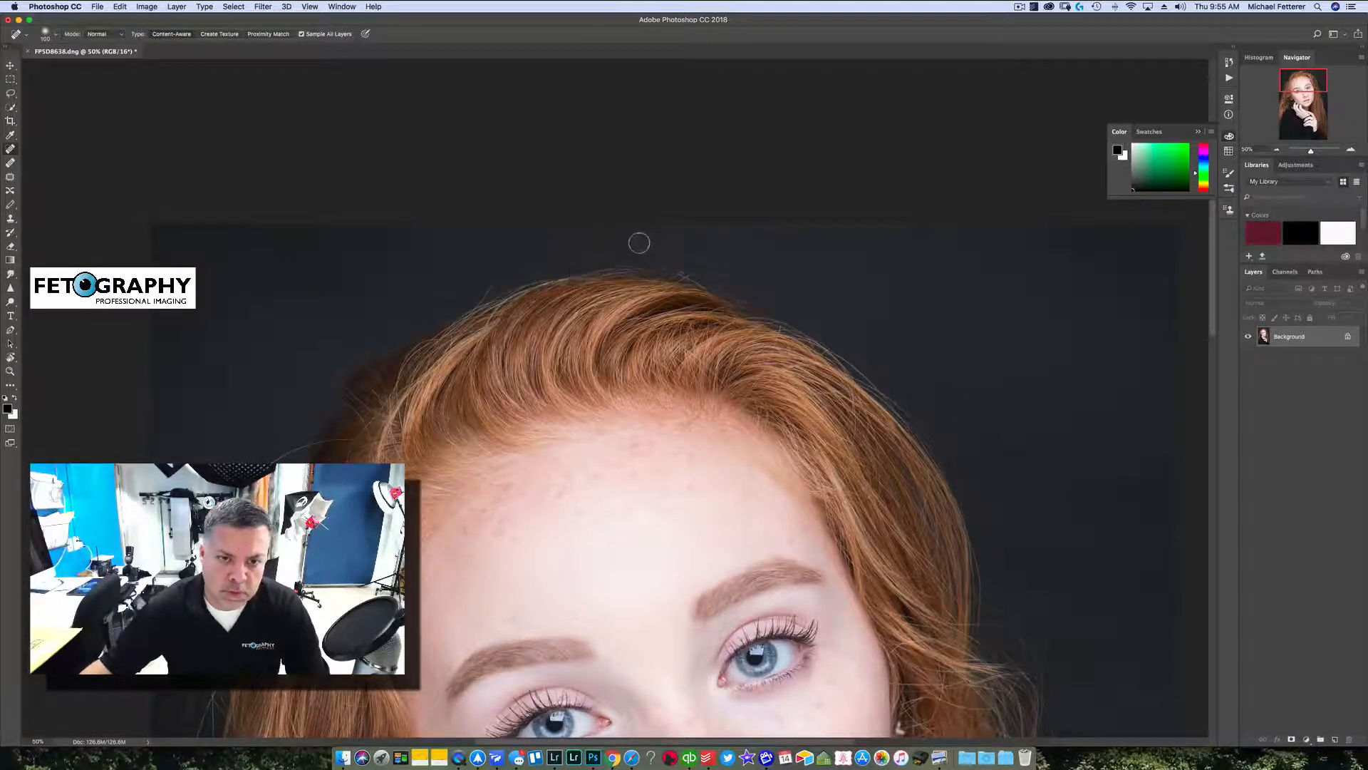
mouse_move(639, 238)
mouse_down()
mouse_move(592, 250)
mouse_move(625, 244)
mouse_up()
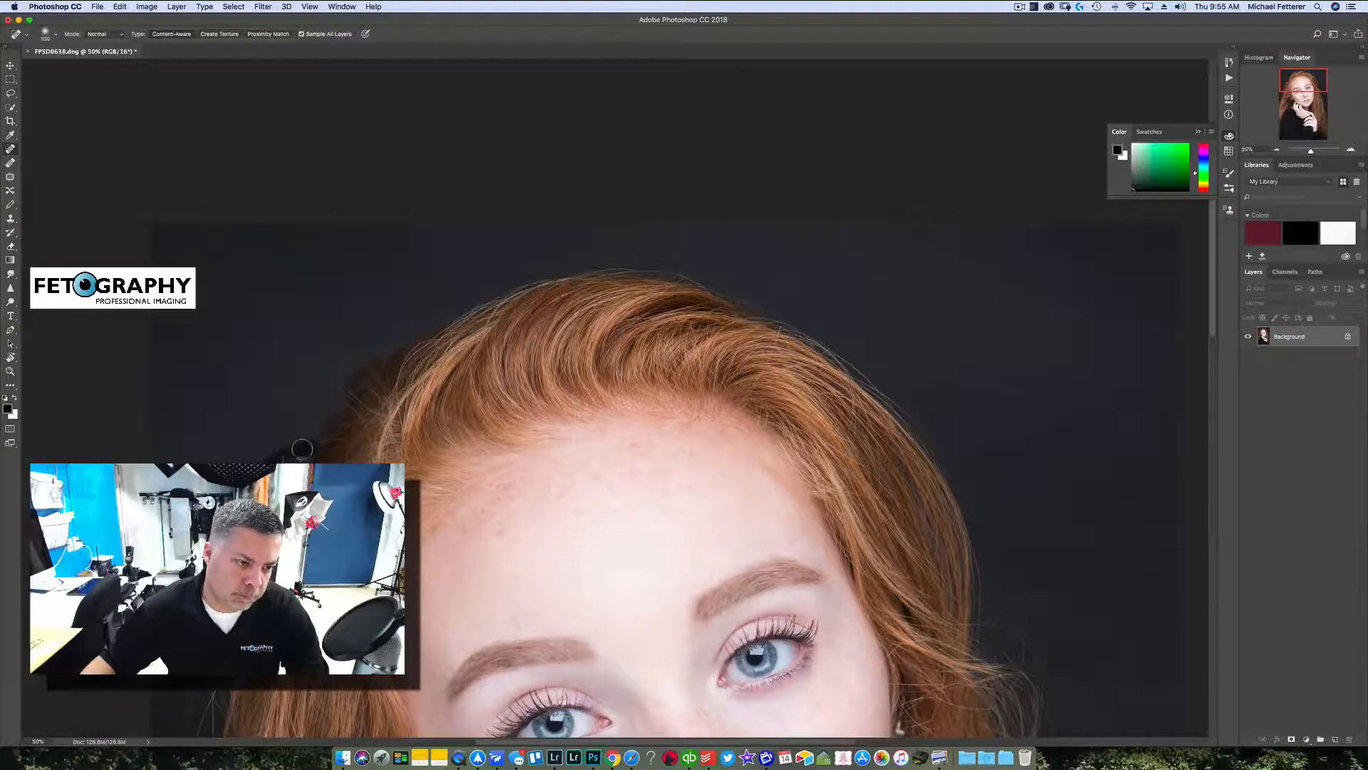
- Heal the flyaway hairs against the background along the edge of the hair on the photo's left
drag(308, 399, 346, 385)
click(443, 323)
drag(499, 278, 469, 303)
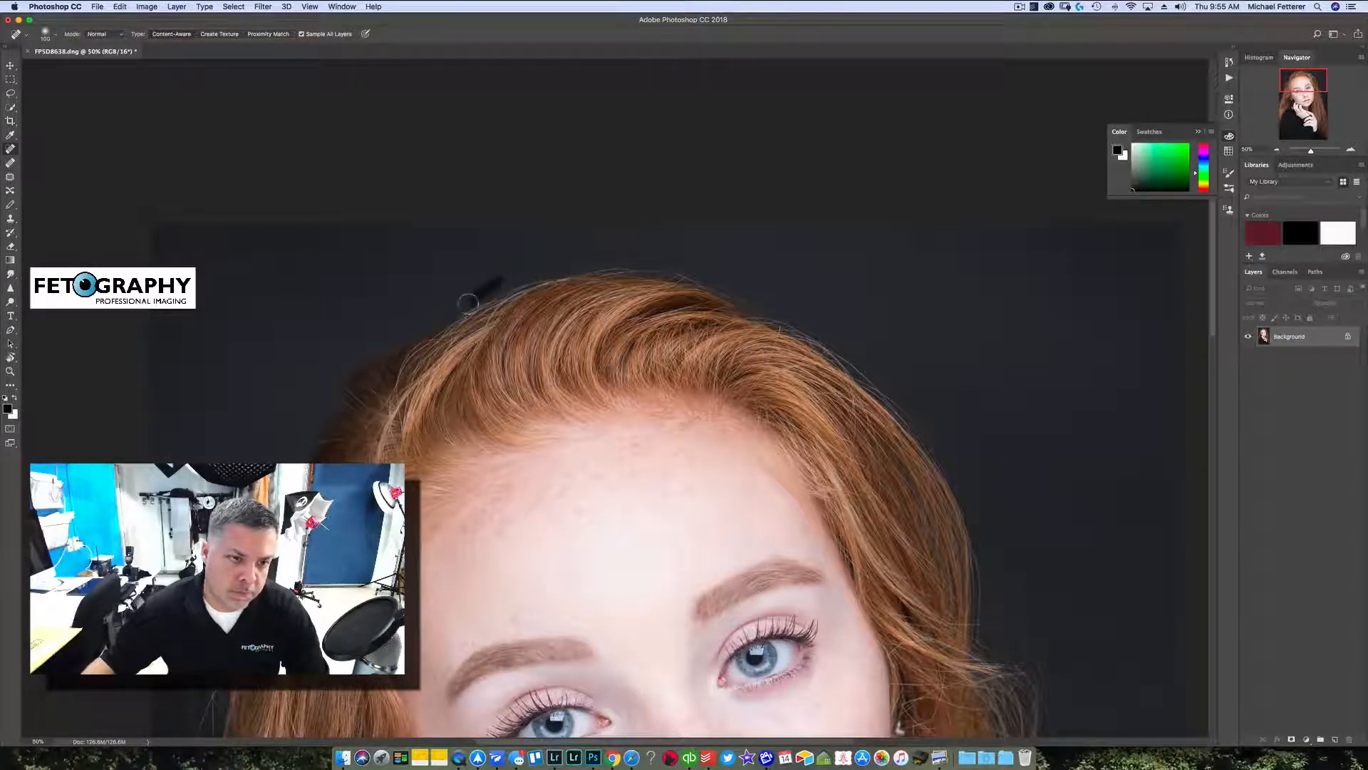
mouse_move(264, 368)
mouse_down()
mouse_move(284, 319)
mouse_move(273, 323)
mouse_up()
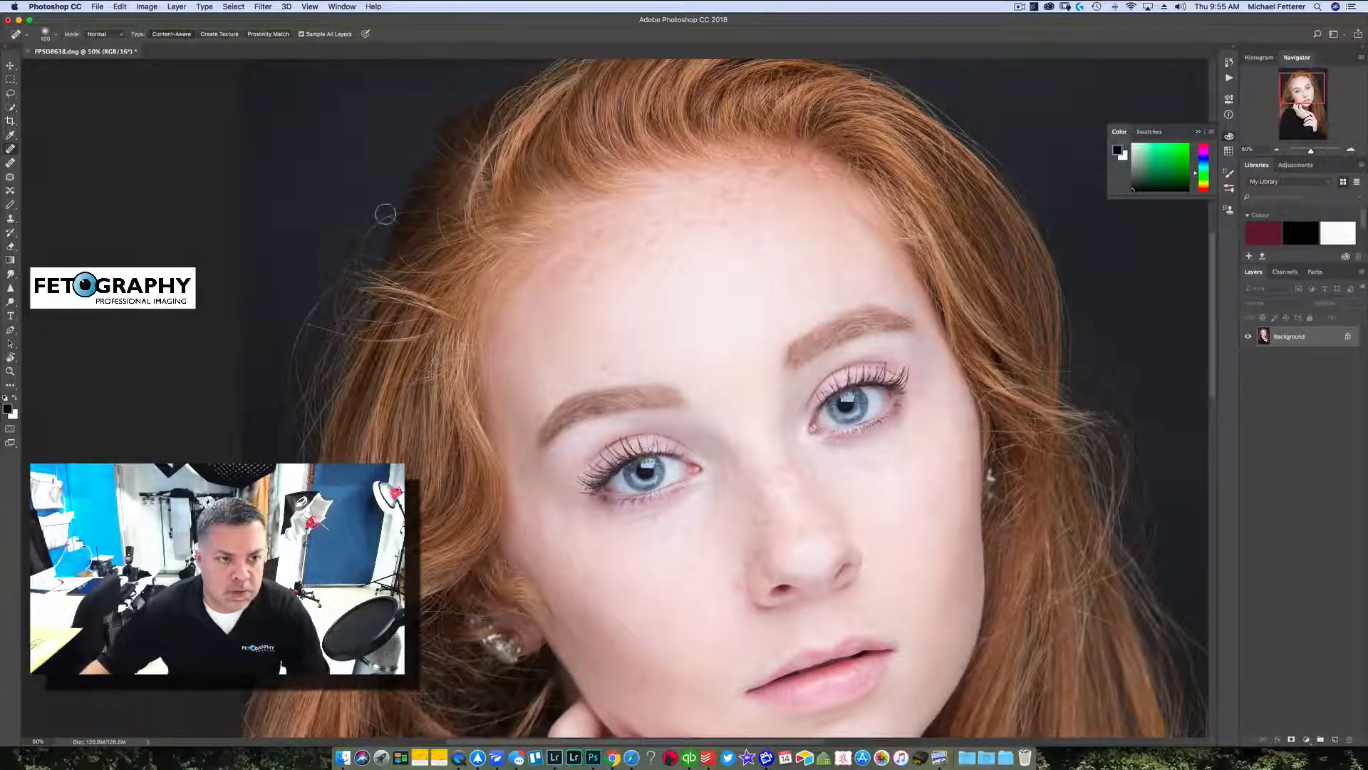
mouse_move(394, 214)
mouse_down()
mouse_move(358, 226)
mouse_move(342, 267)
mouse_up()
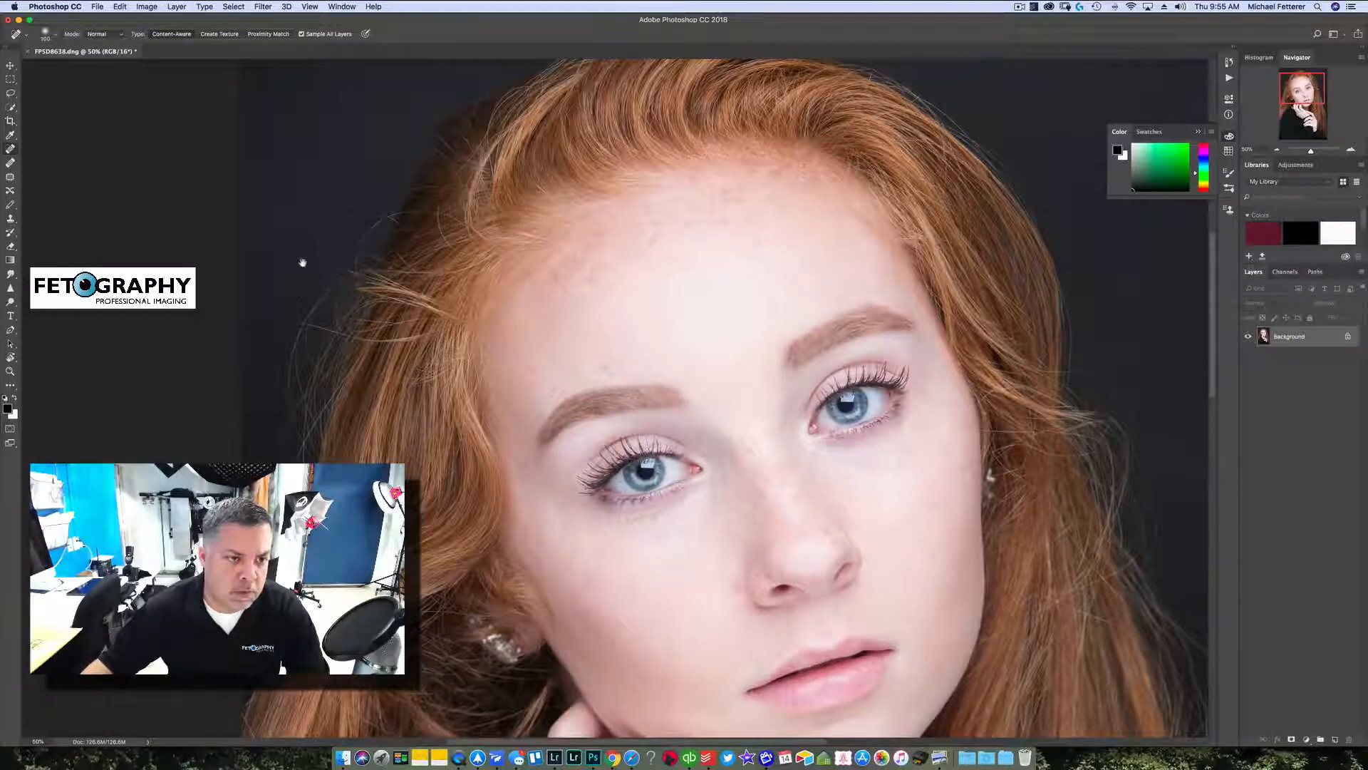
scroll(294, 270, down, 2)
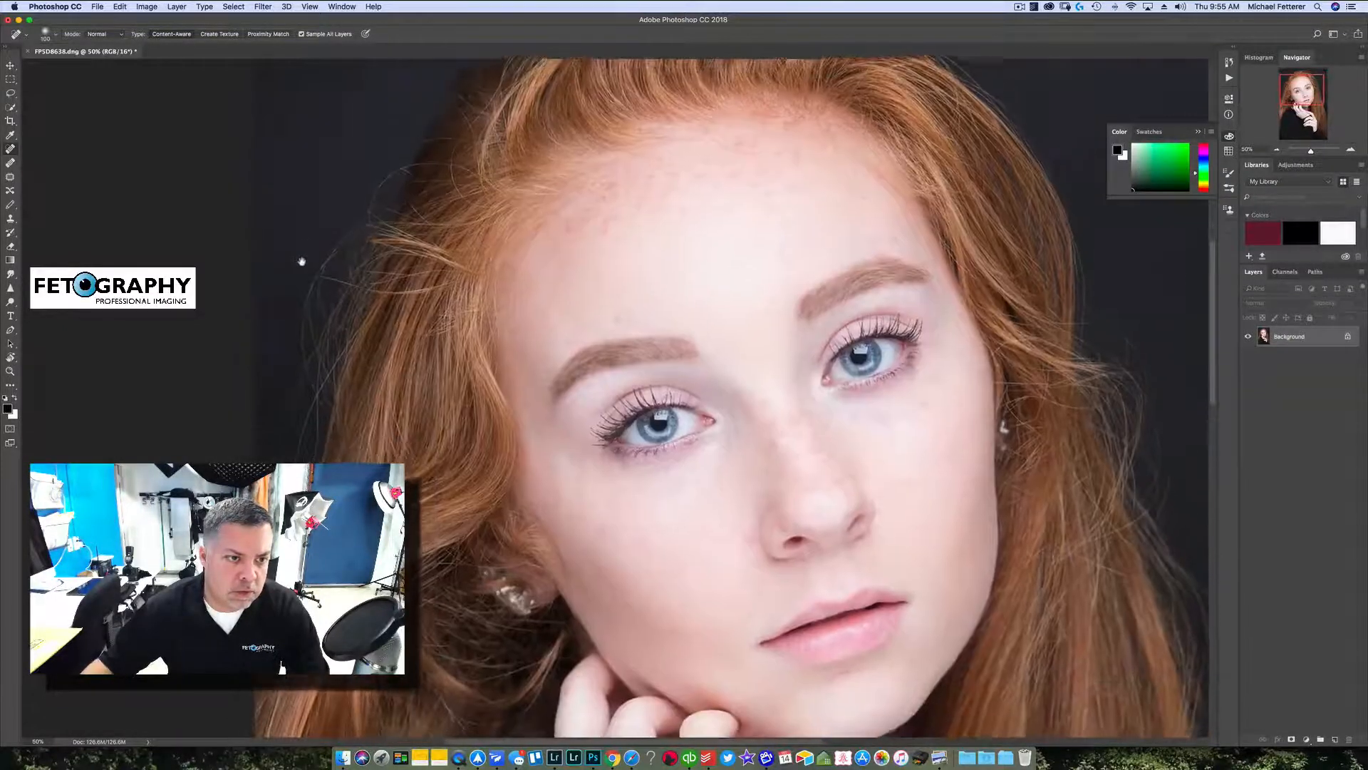
drag(349, 214, 347, 215)
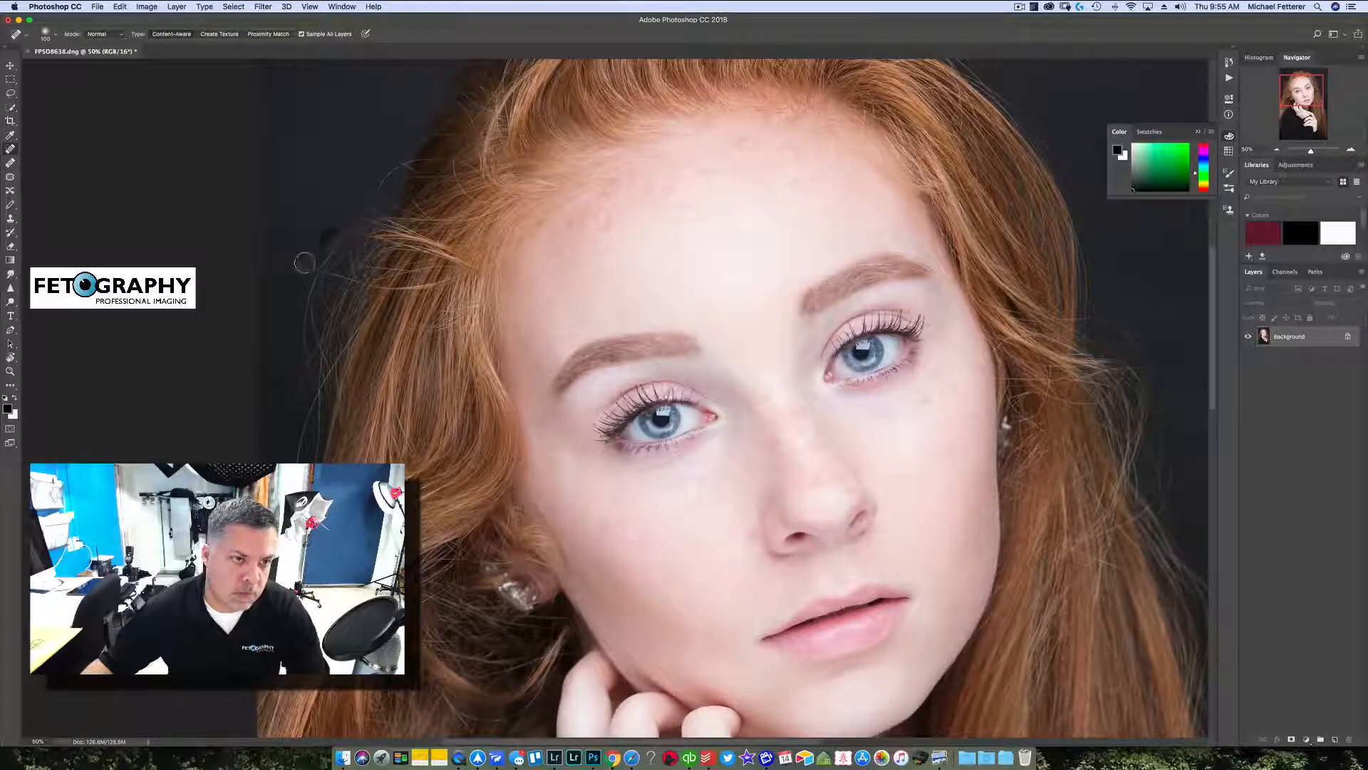
drag(302, 265, 297, 308)
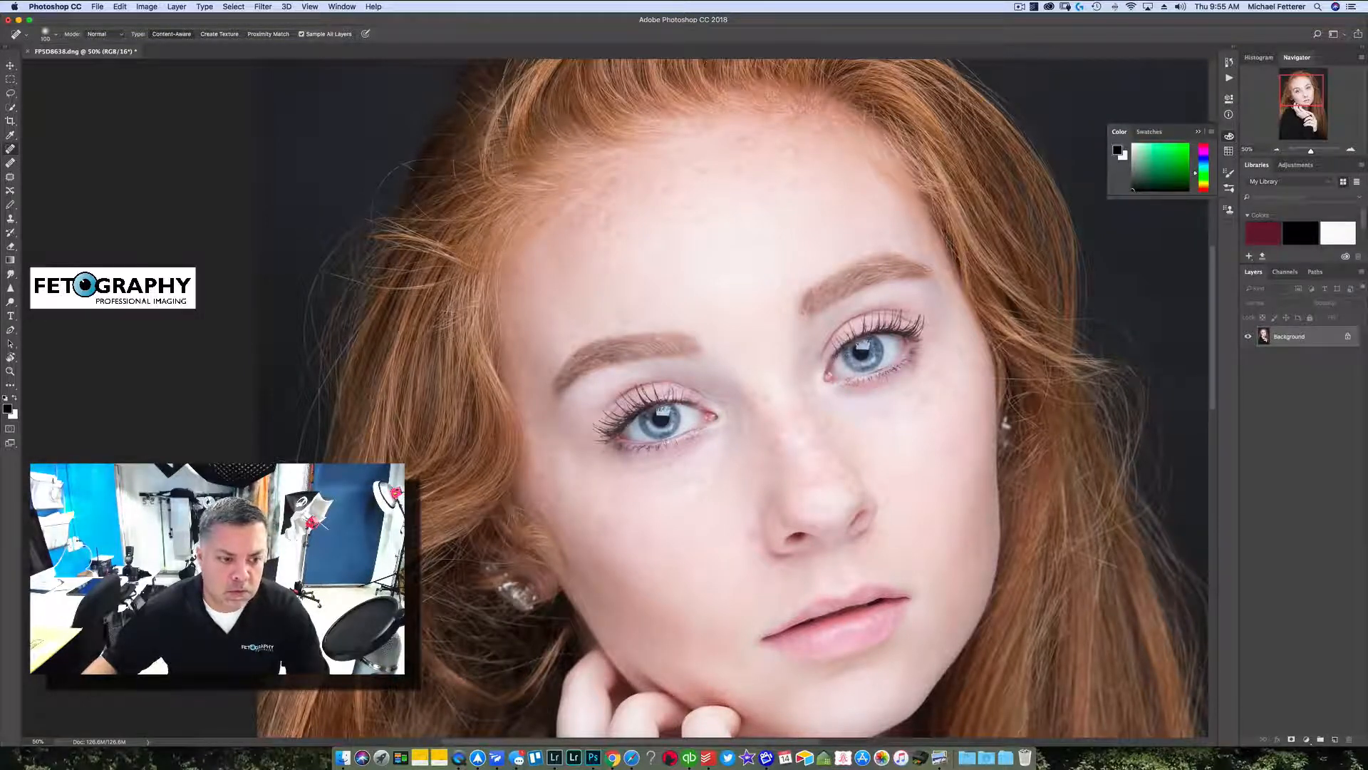
- Enlarge the healing brush and remove the loose hair strands lying across the black sweater's shoulder on the photo's left
scroll(865, 391, down, 10)
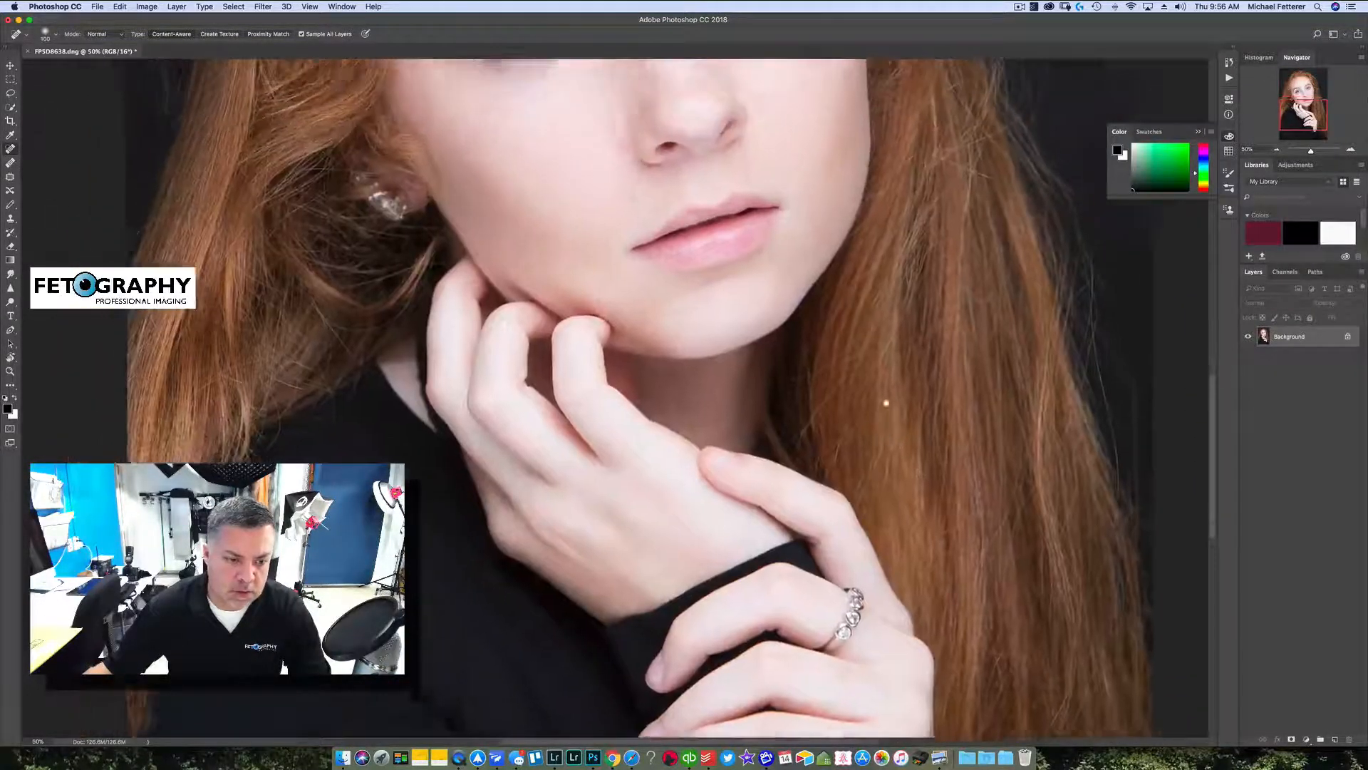
scroll(429, 519, down, 7)
scroll(429, 519, left, 3)
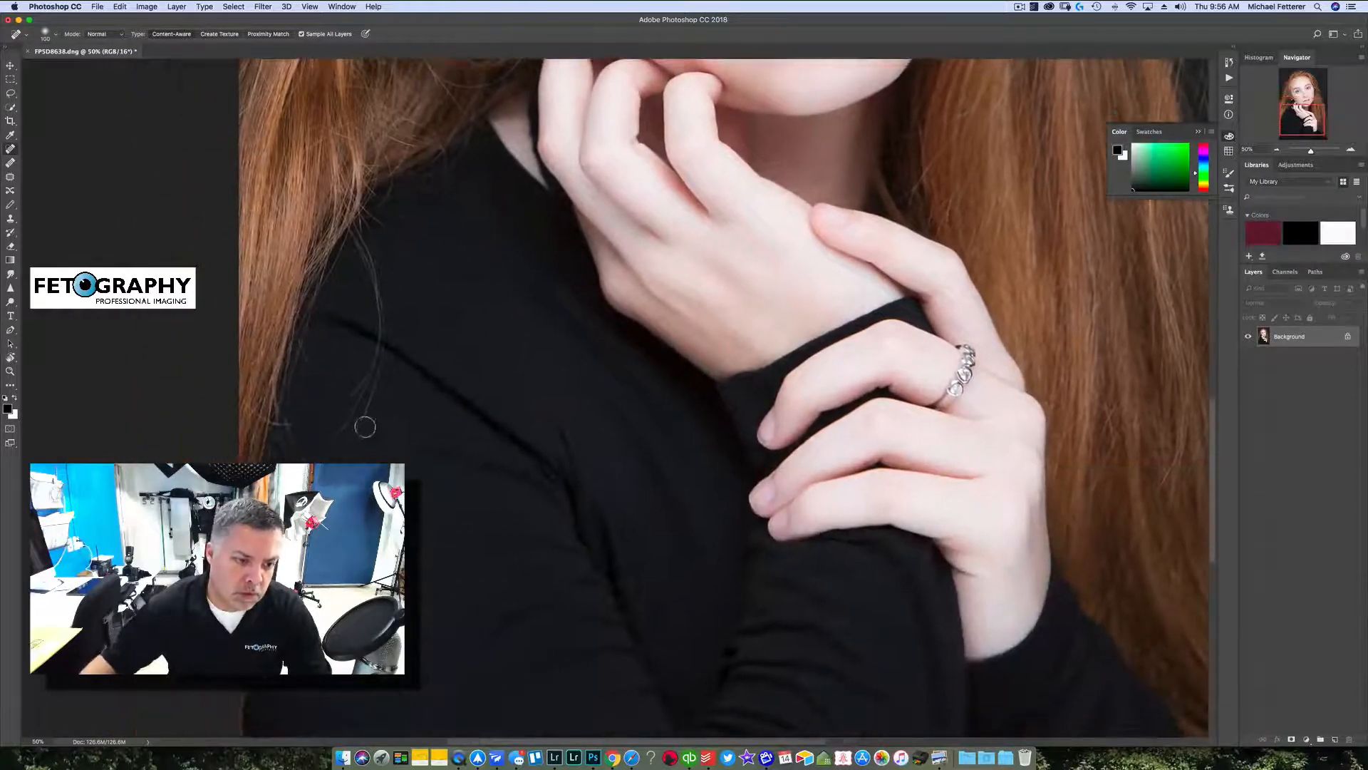
key(bracketright)
key(bracketright)
key(bracketright)
mouse_move(338, 455)
mouse_down()
mouse_move(368, 403)
mouse_move(360, 373)
mouse_move(359, 417)
mouse_up()
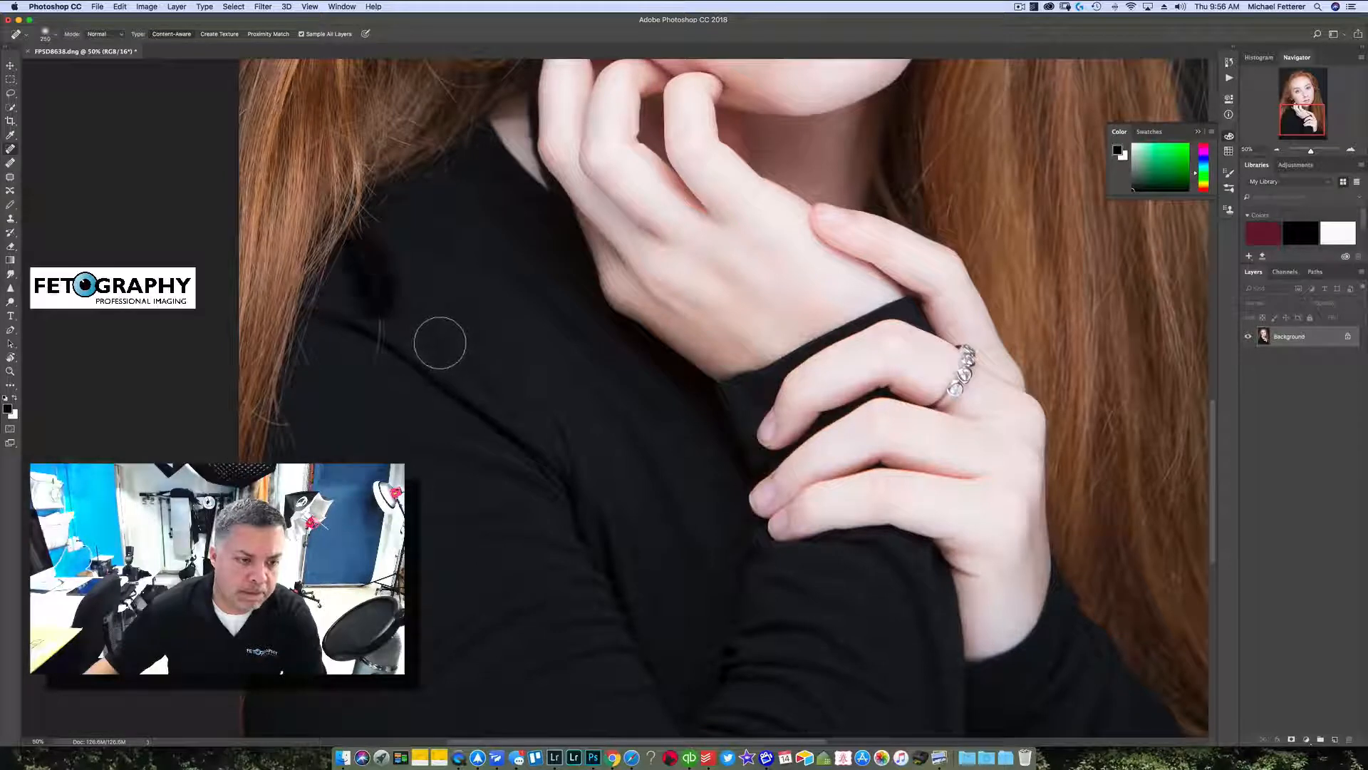
drag(378, 314, 373, 354)
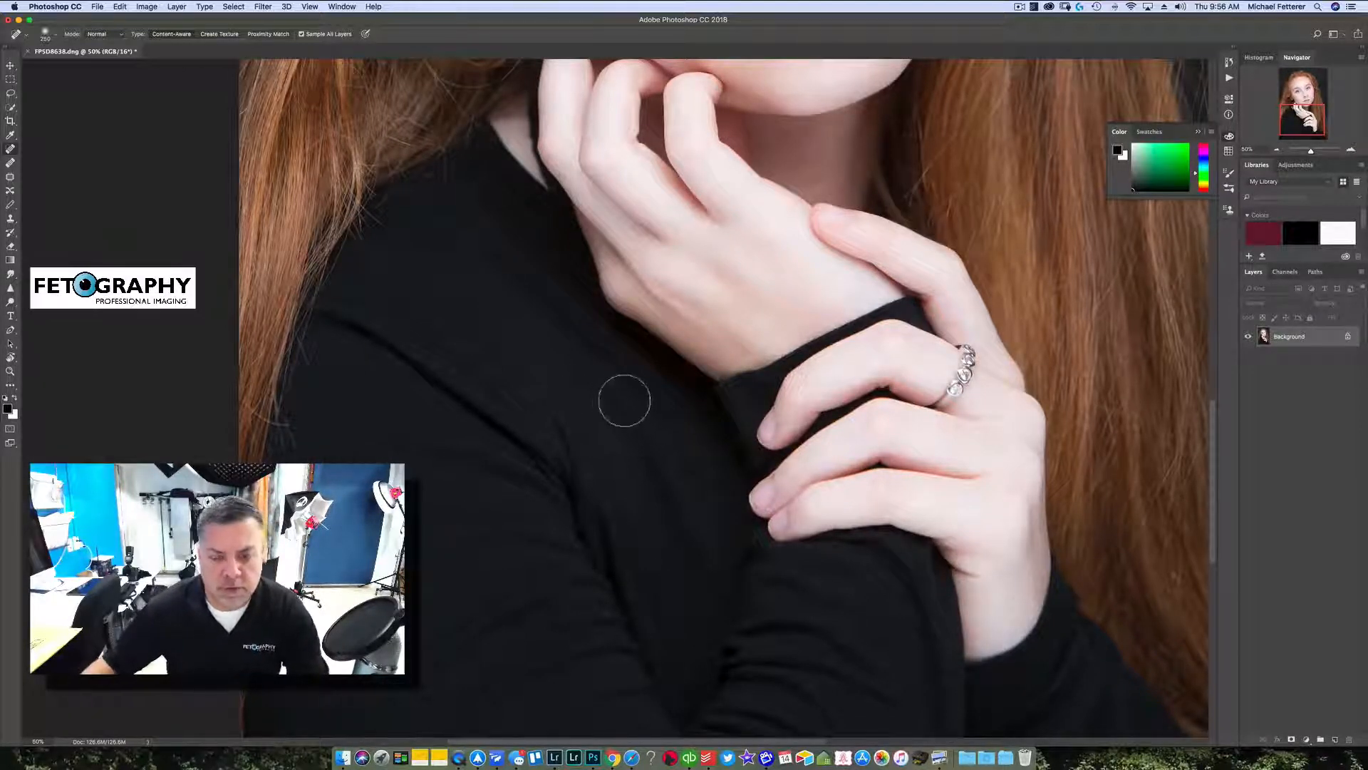
- Inspect the sweater, hands and face for remaining flaws and fit the whole portrait in view
drag(697, 444, 581, 338)
drag(625, 494, 591, 442)
drag(650, 536, 511, 399)
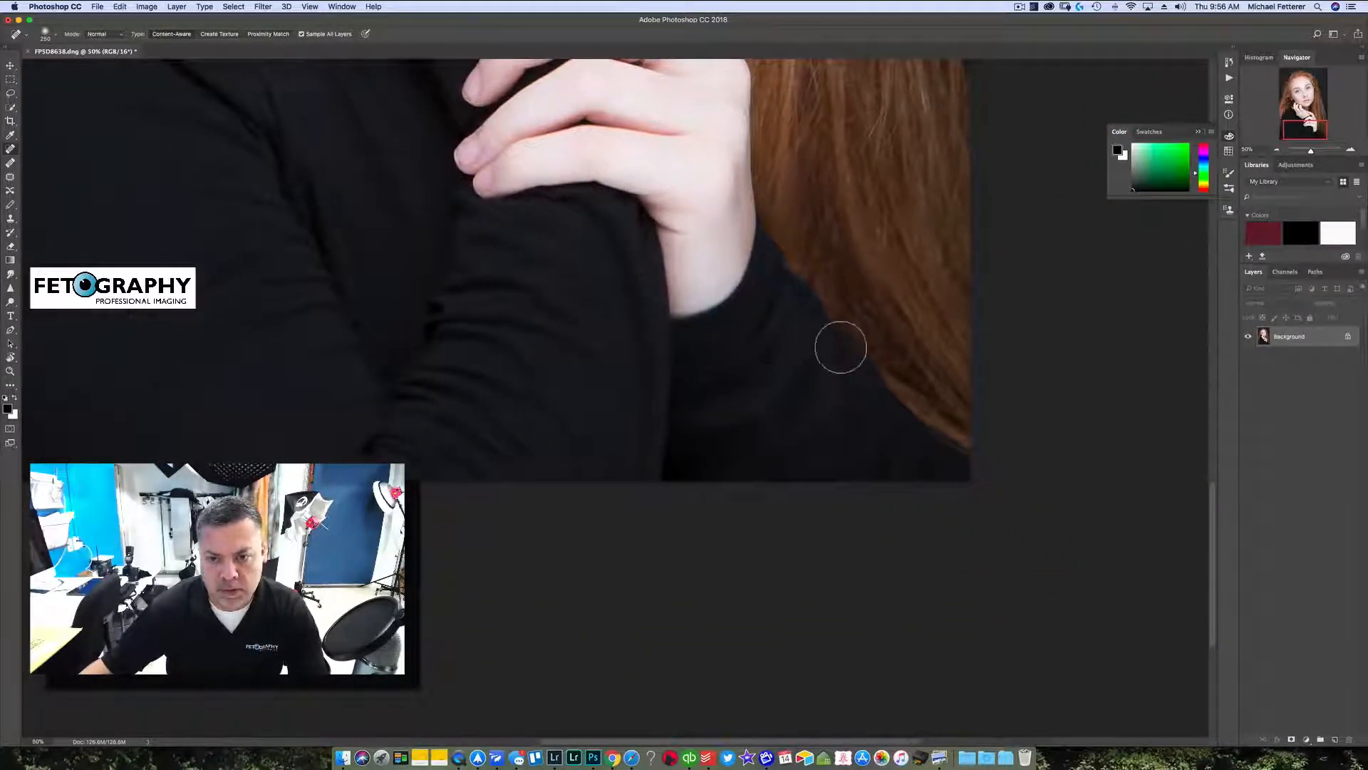
scroll(727, 363, up, 10)
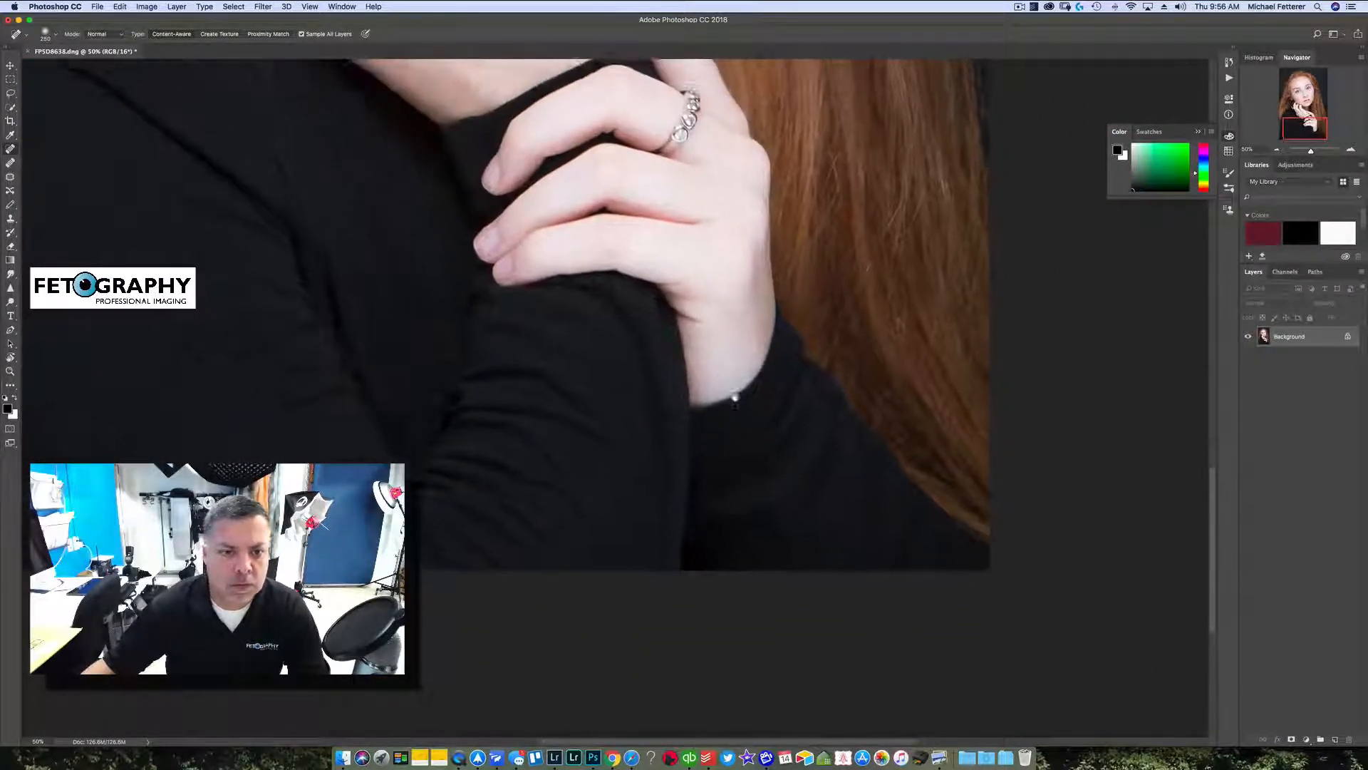
scroll(641, 352, up, 10)
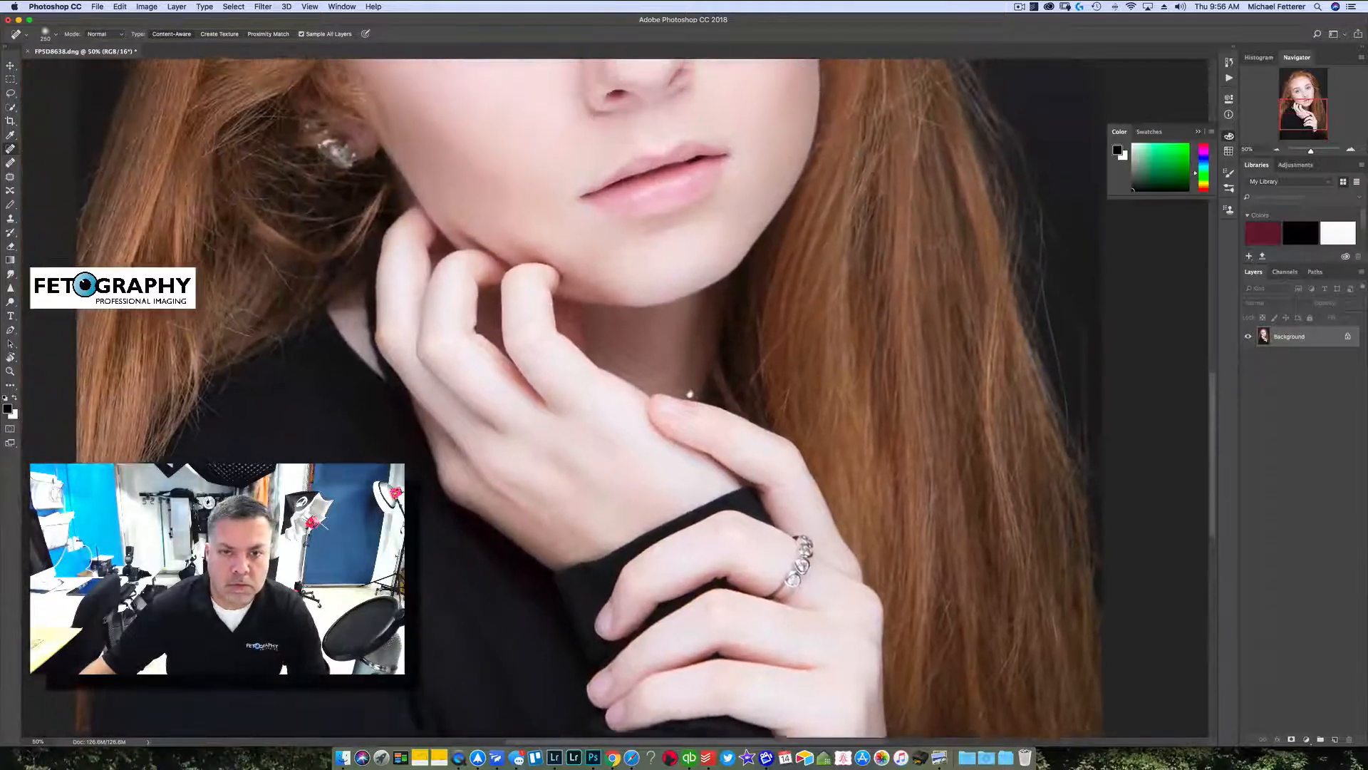
scroll(667, 358, up, 8)
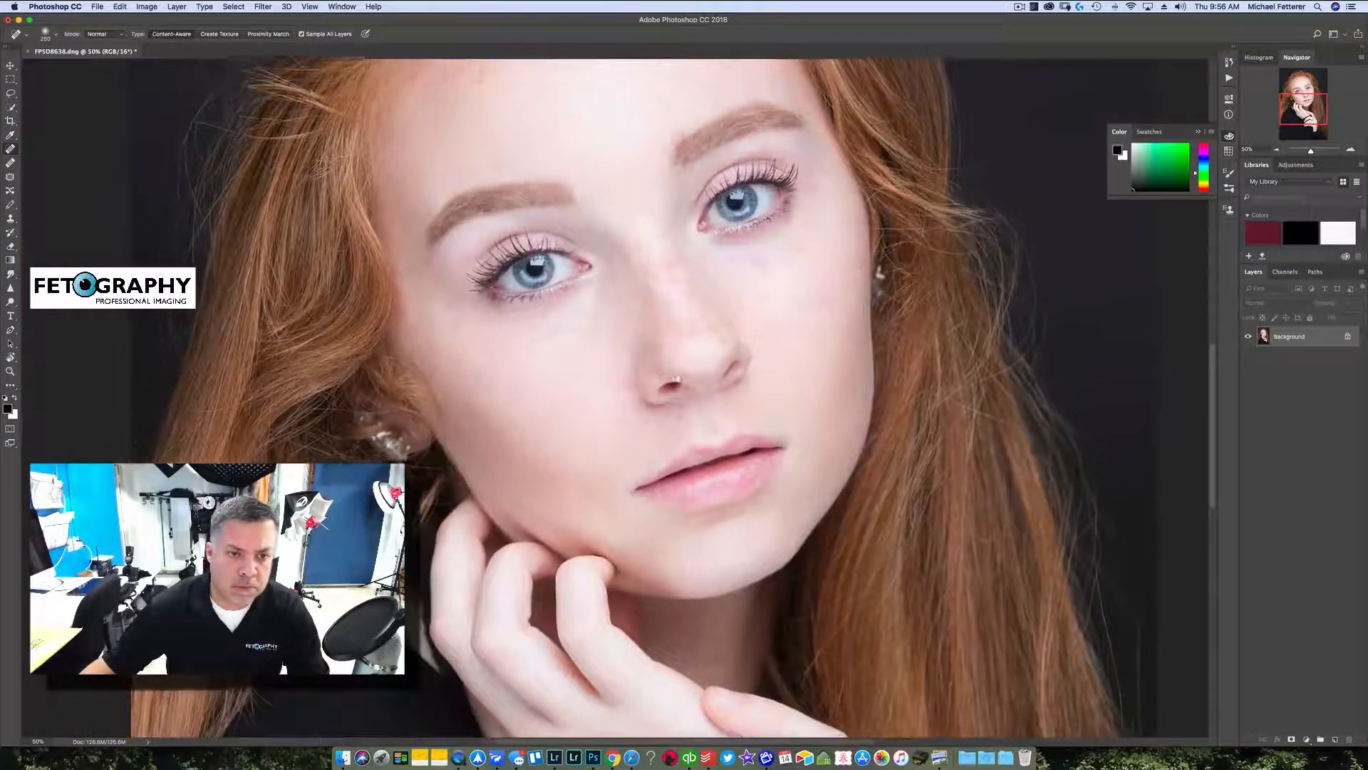
scroll(666, 358, down, 10)
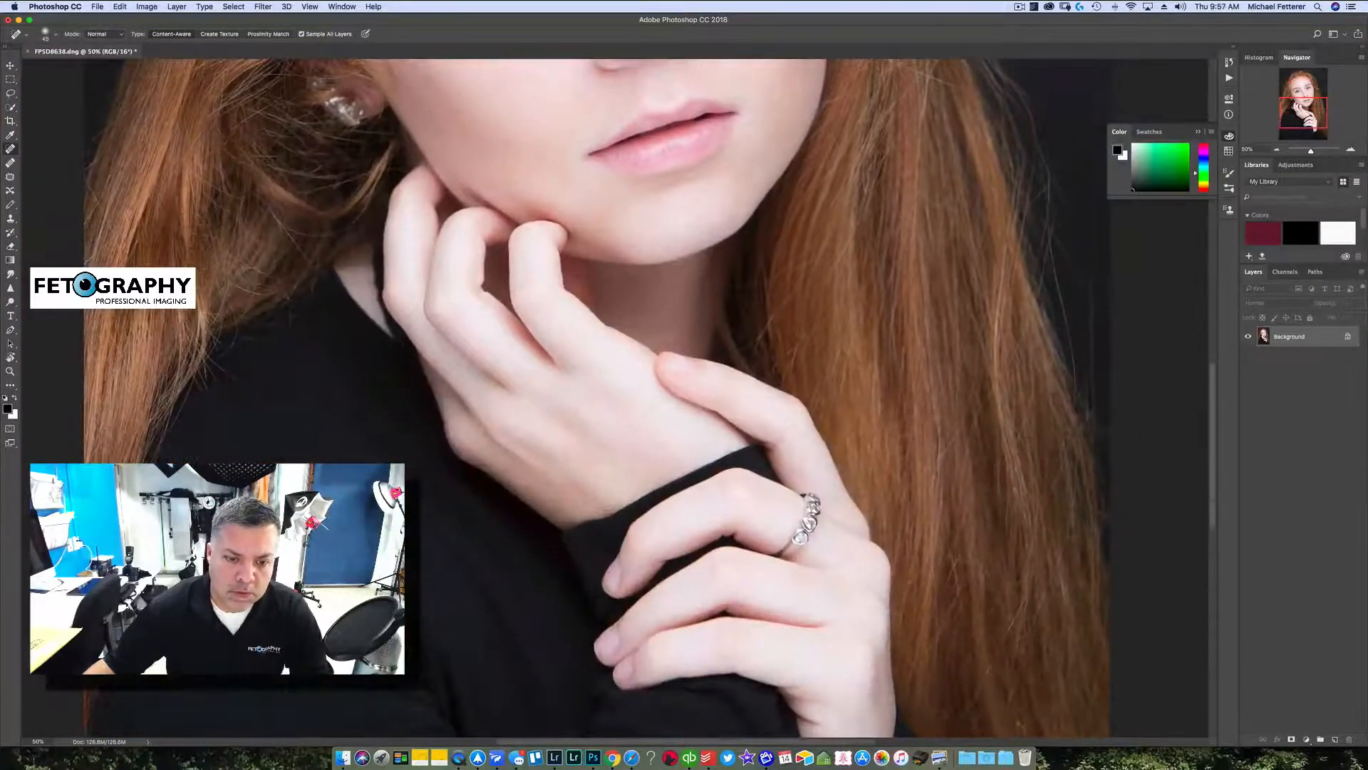
scroll(666, 329, down, 2)
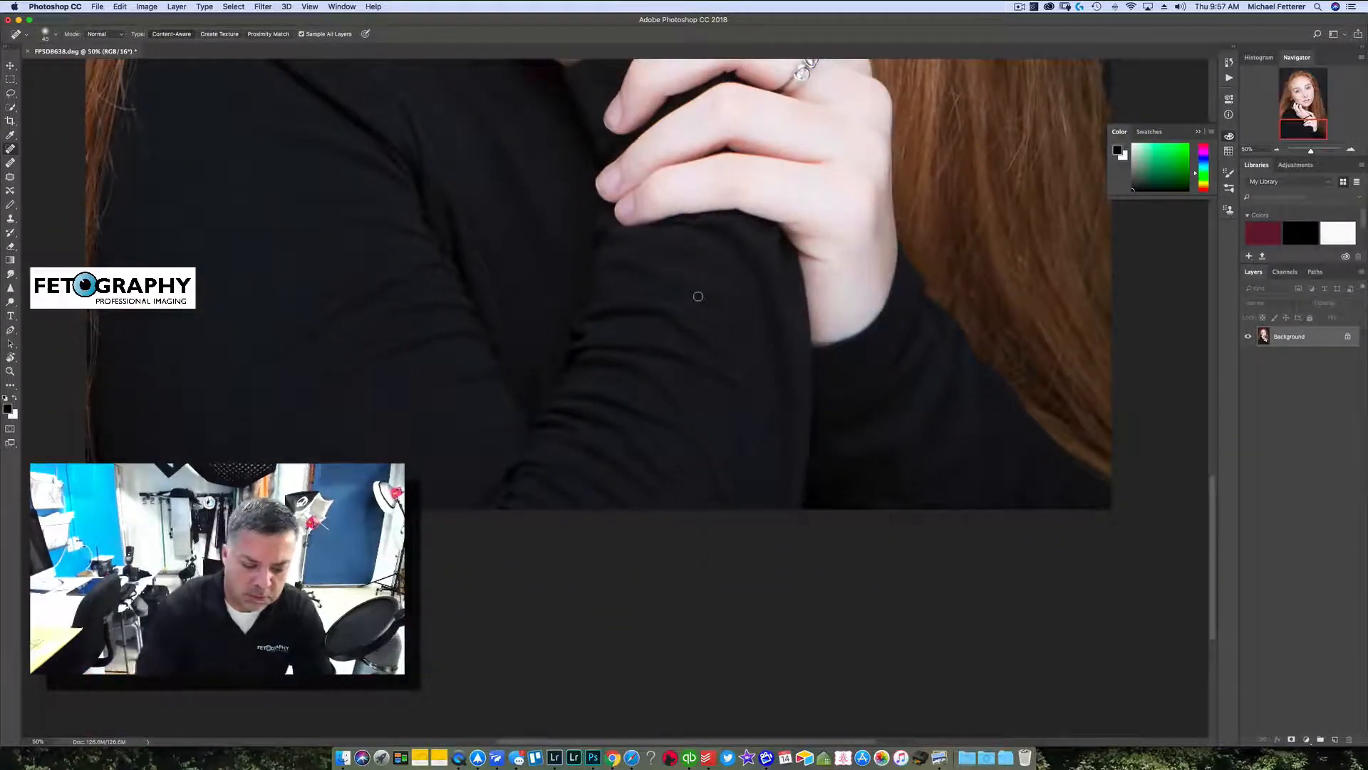
key(super+0)
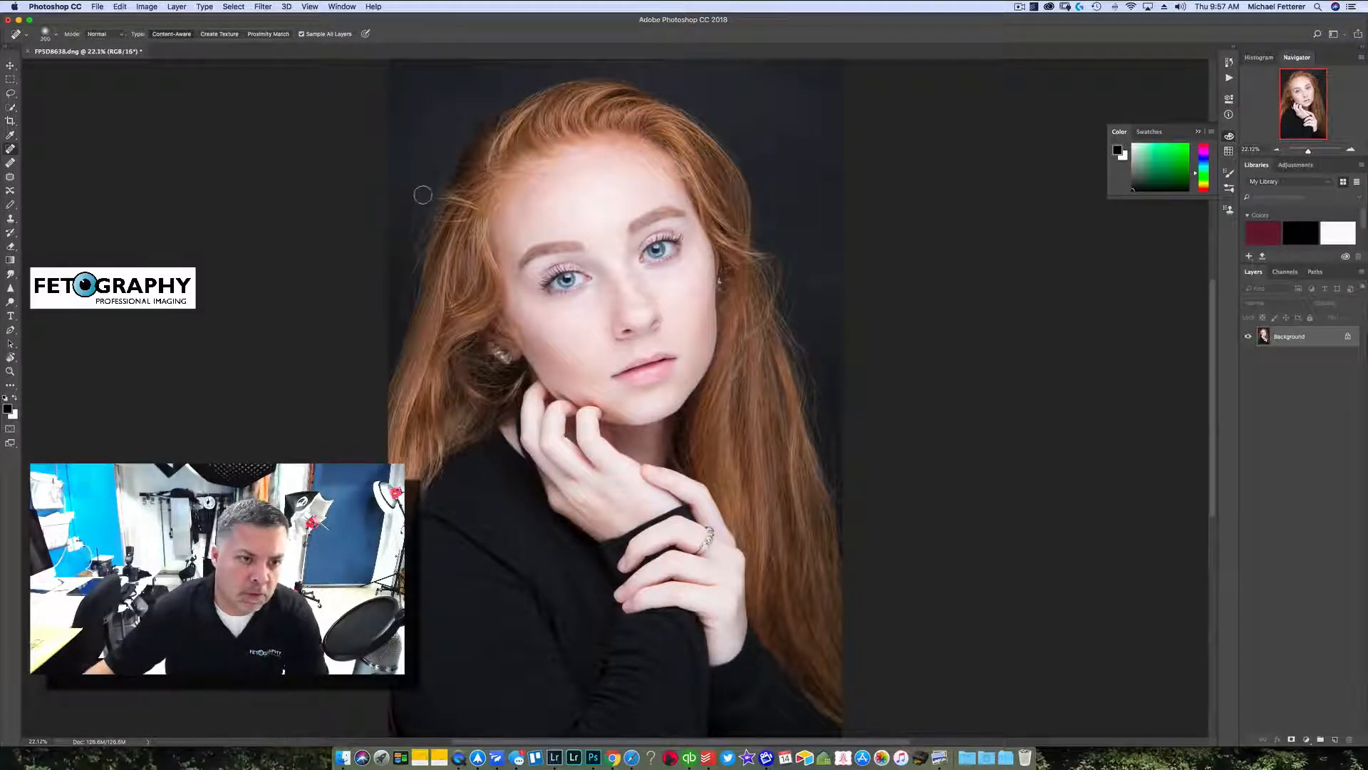
- Heal the stray hairs in the background beside the head on the photo's left and save the retouched image
drag(422, 195, 406, 242)
key(])
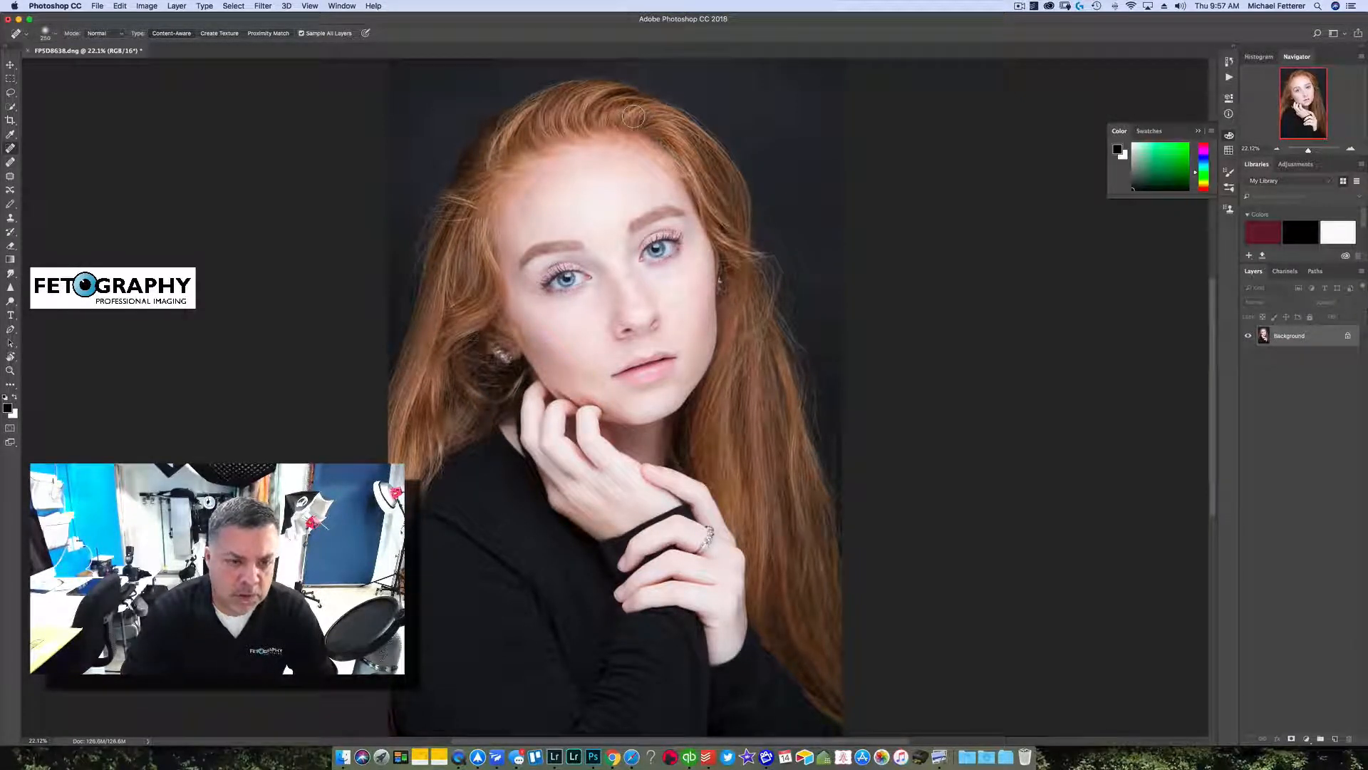
key(super+s)
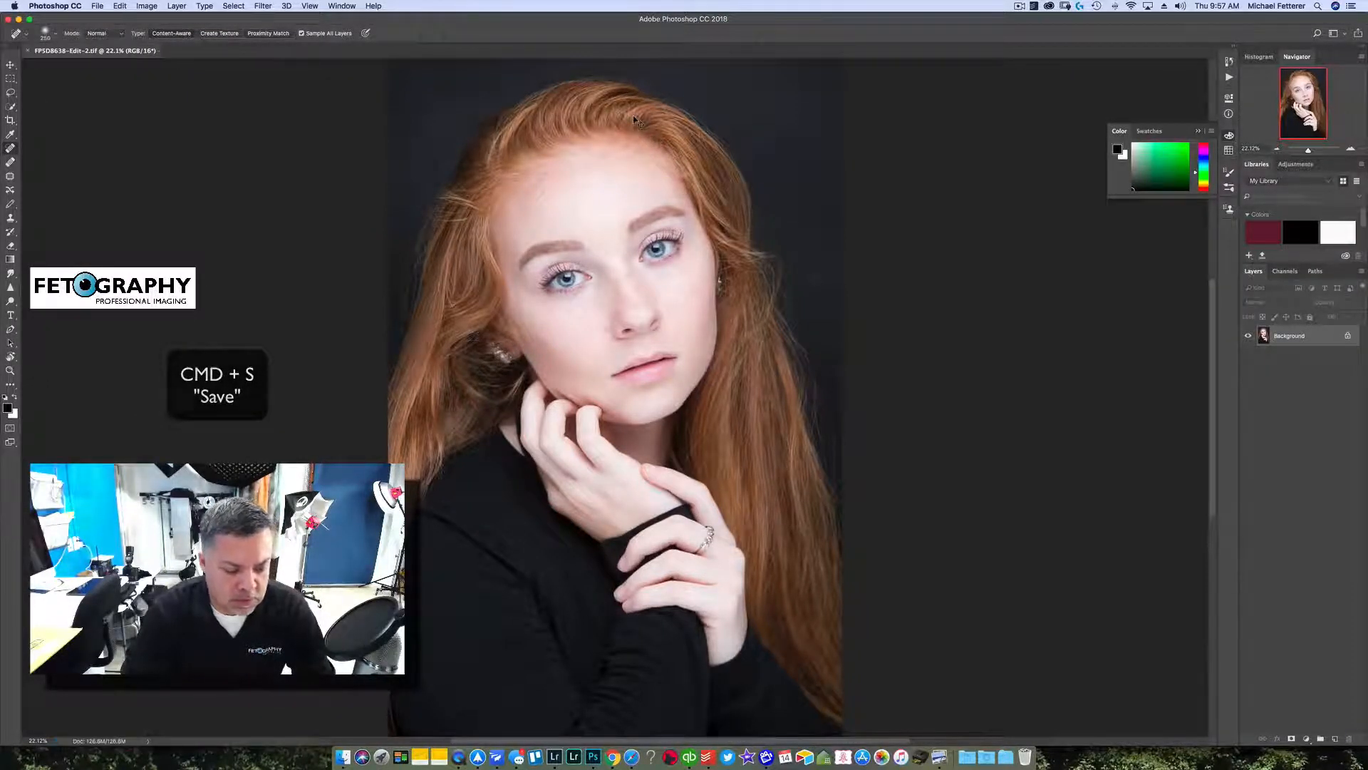
- Switch to Lightroom, hide the filmstrip and zoom in on the eyes of the retouched portrait
key(super+Tab)
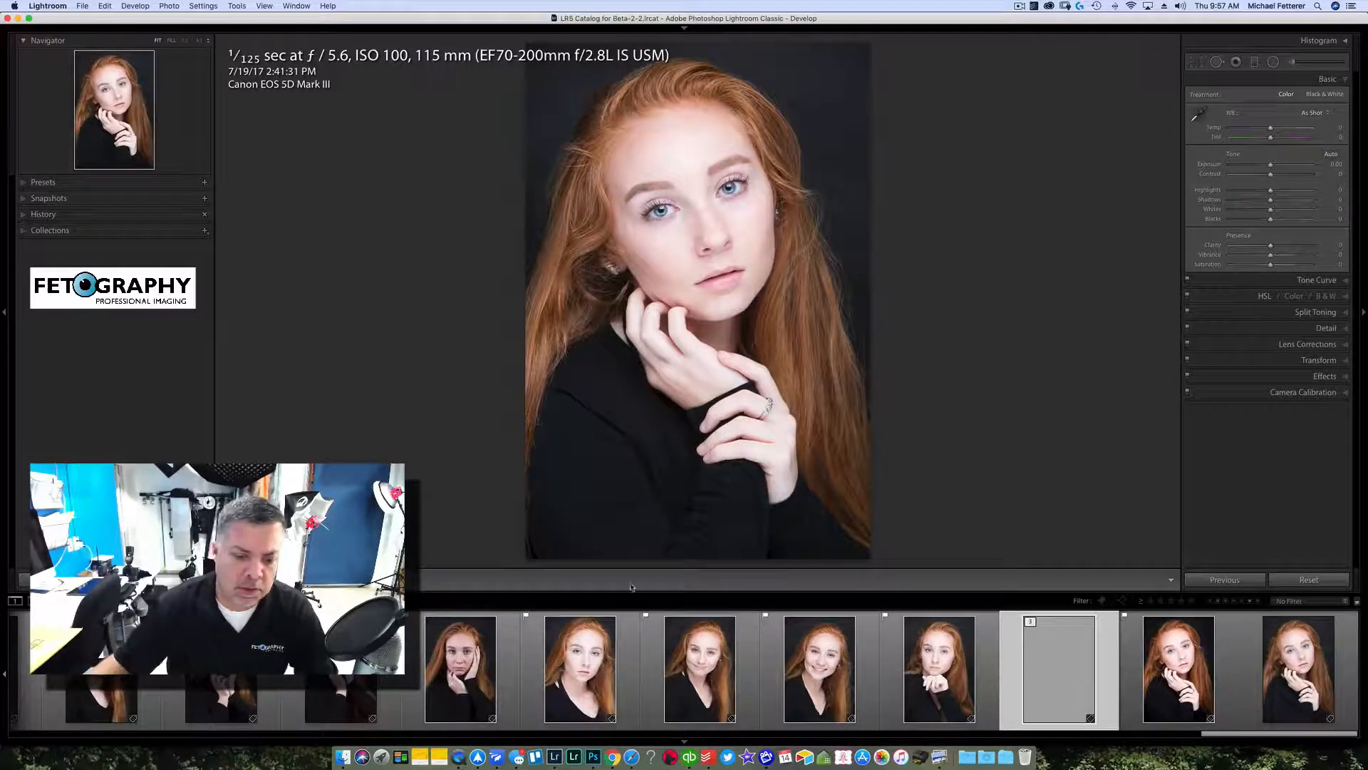
click(685, 738)
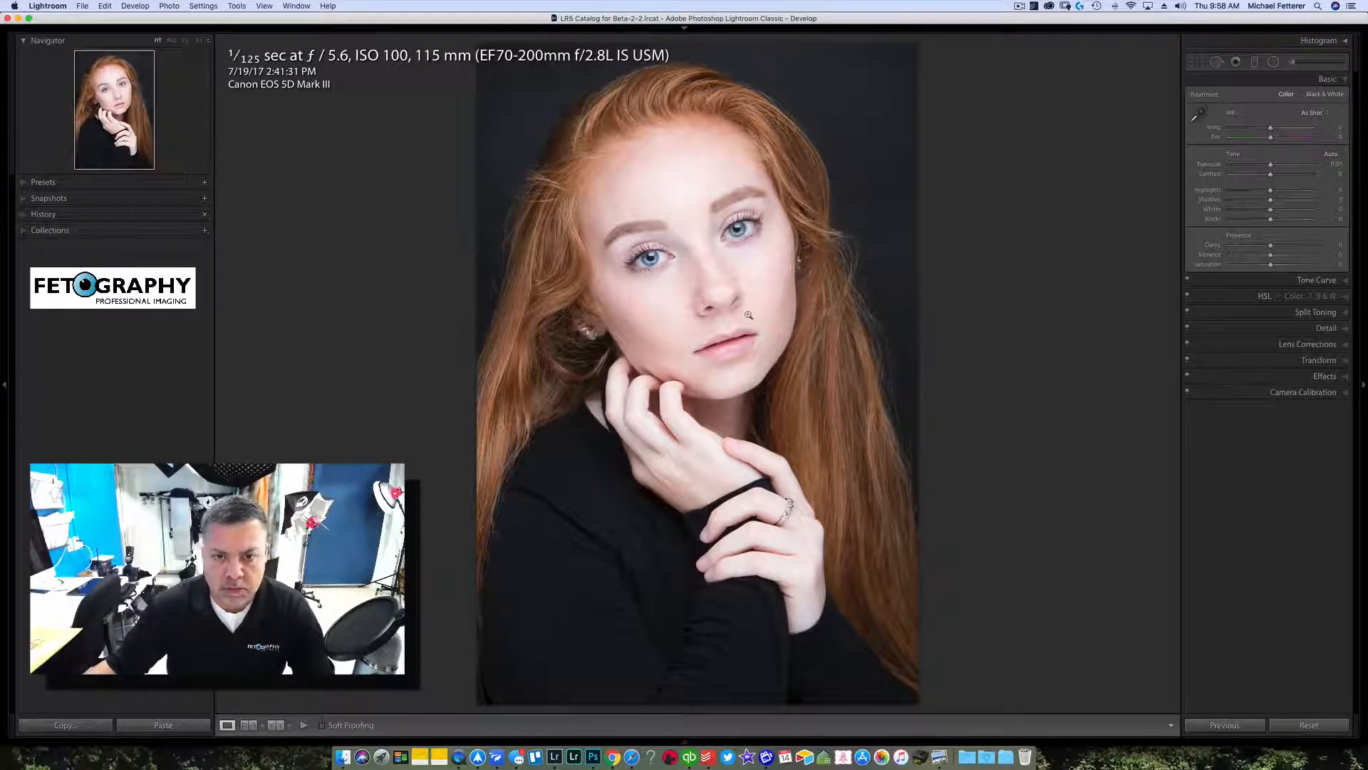
click(702, 252)
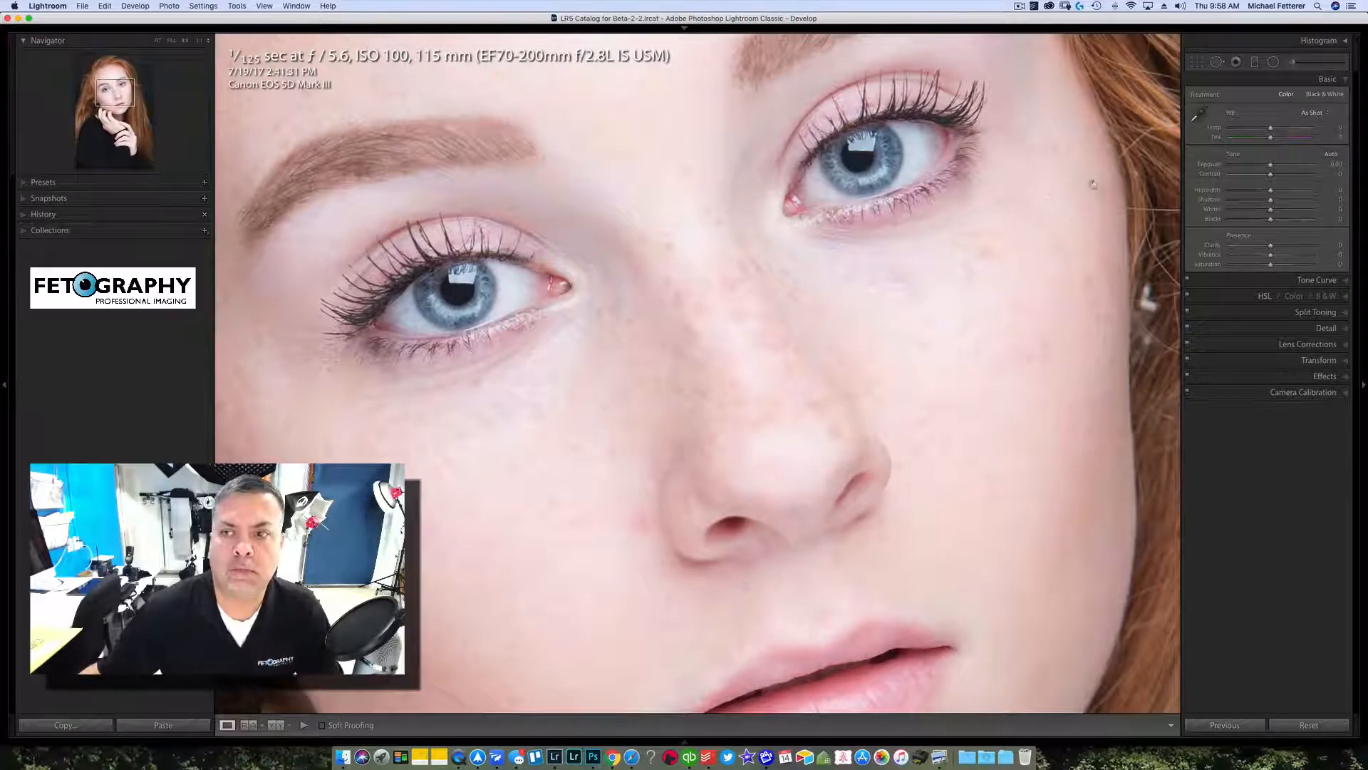
- Start the Adjustment Brush with the Teeth Whitening effect preset
click(1294, 62)
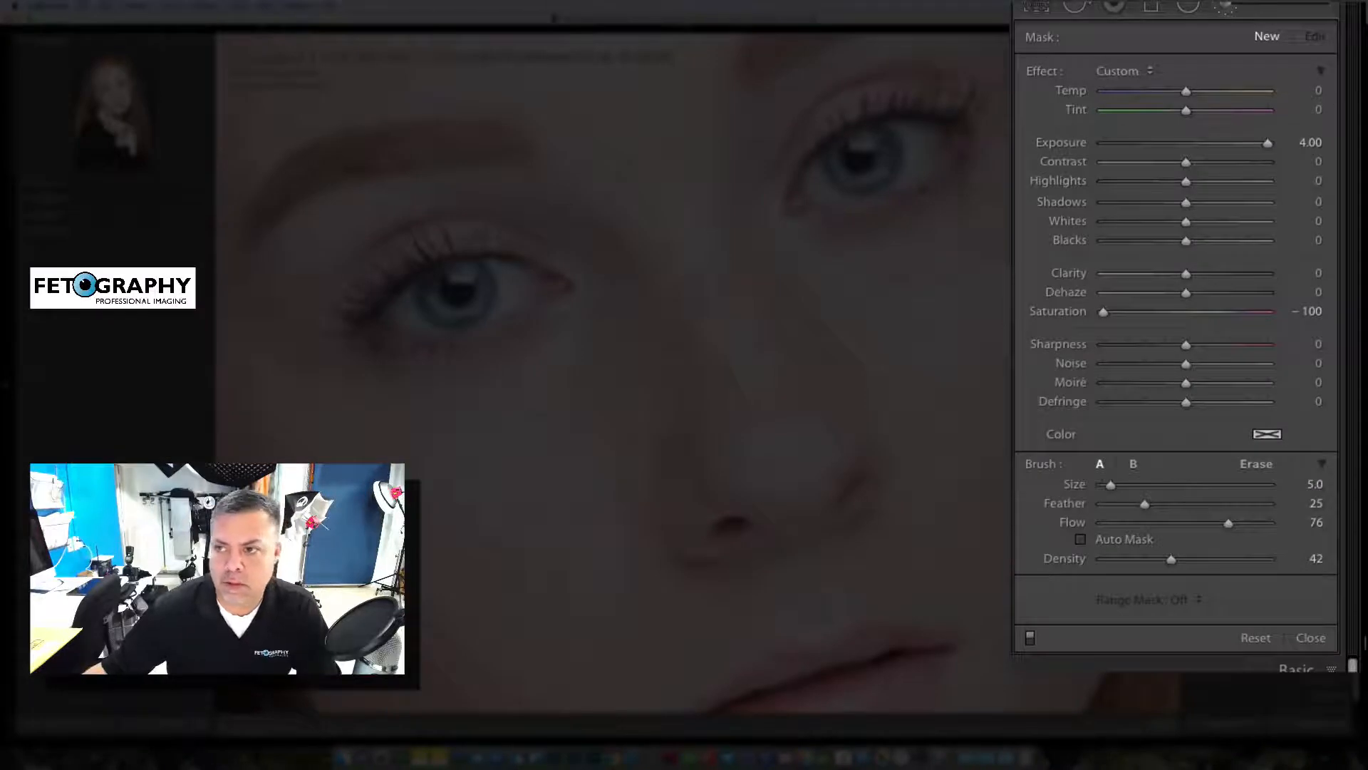
click(1129, 69)
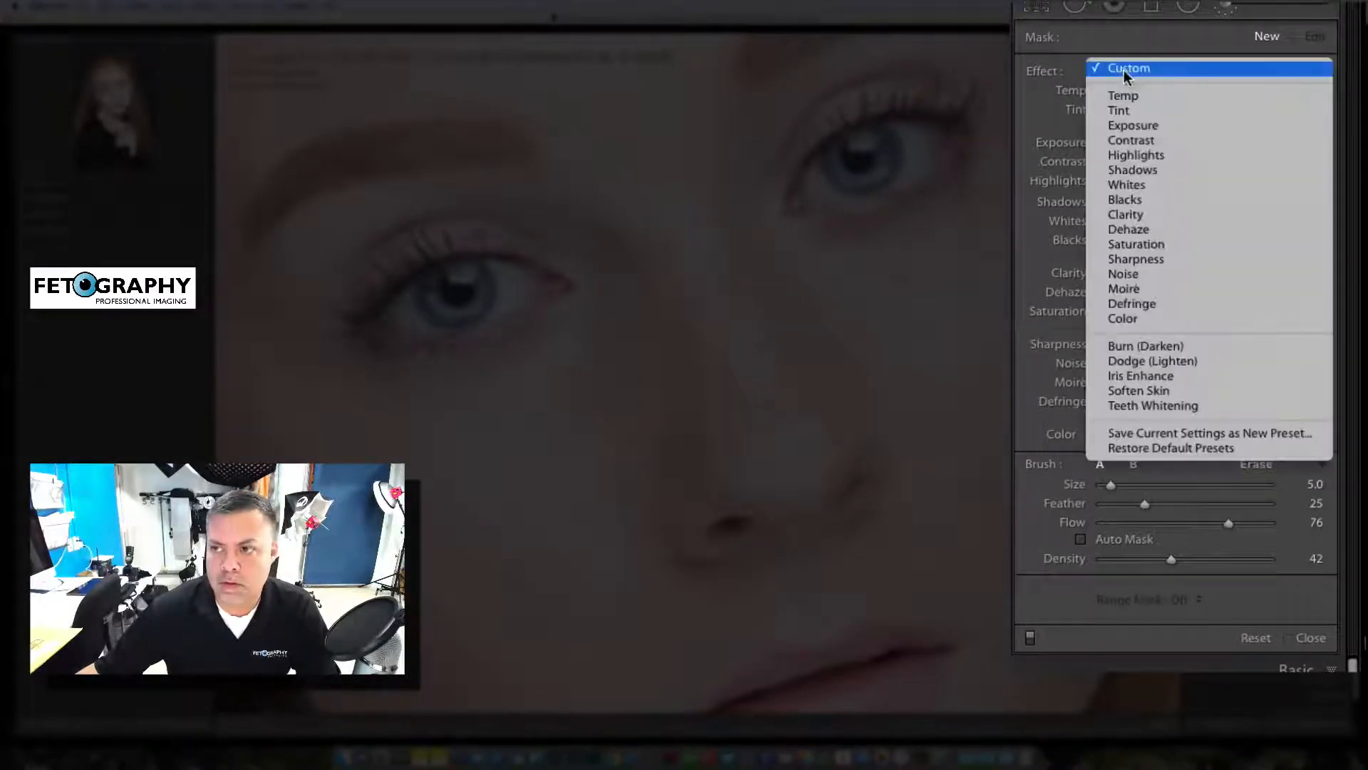
click(1135, 408)
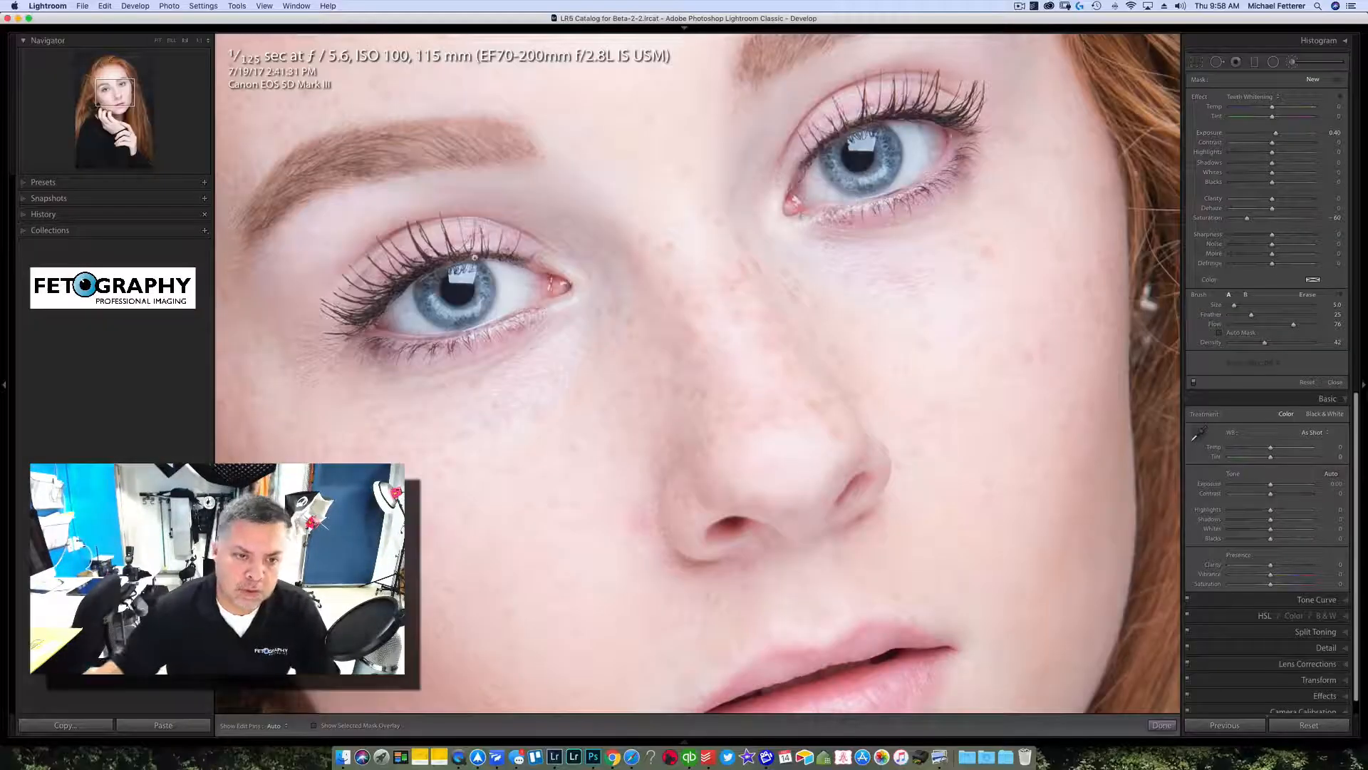
- Reduce the brush size to 3 and paint the whites of both eyes with the Teeth Whitening effect, checking with edit pins hidden
key(bracketleft)
key(bracketleft)
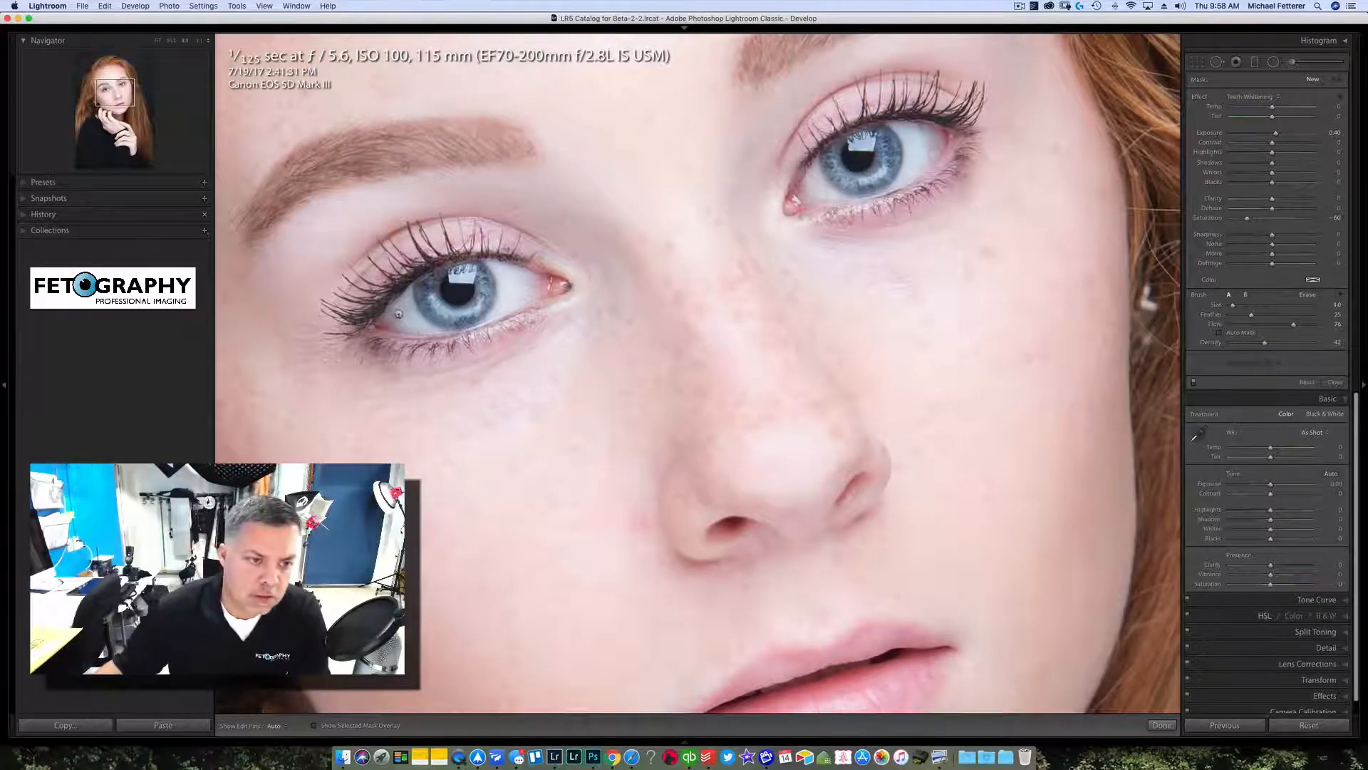
key(h)
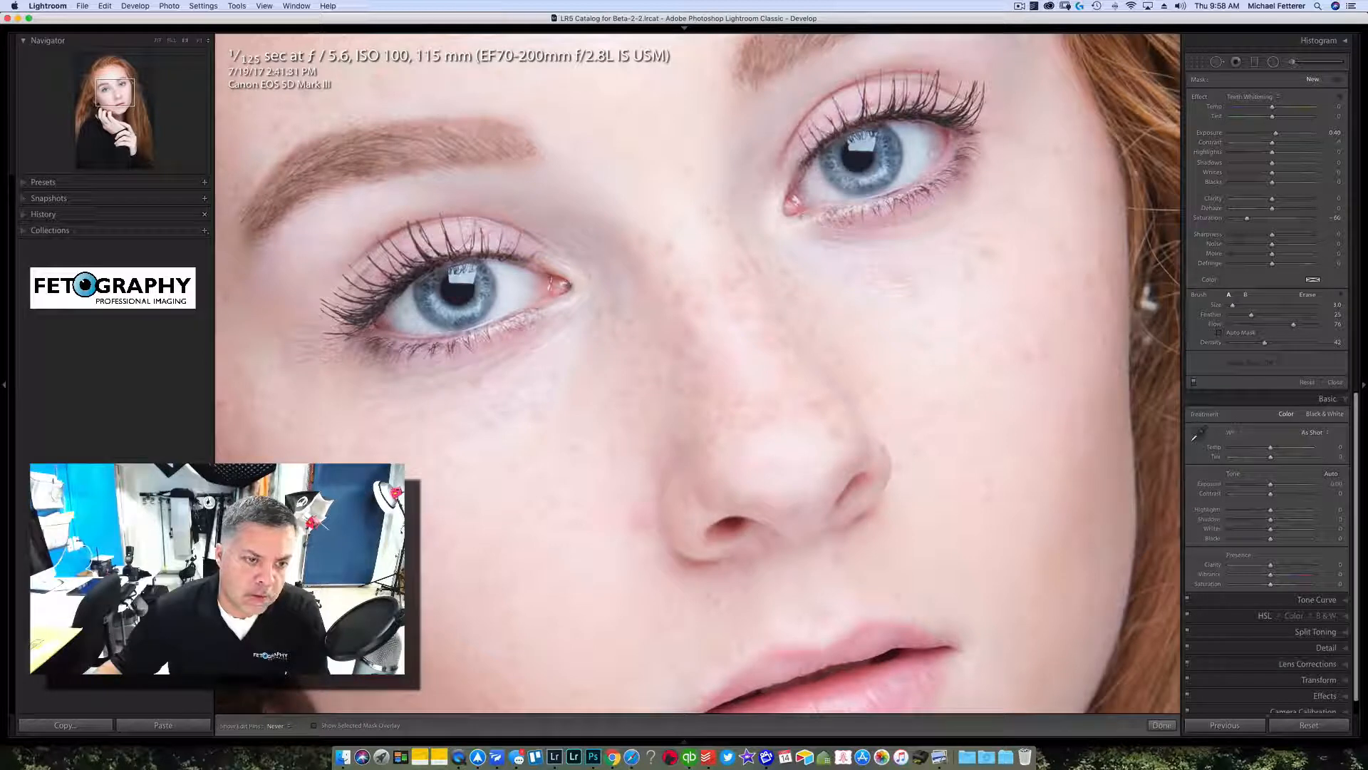
drag(397, 314, 405, 306)
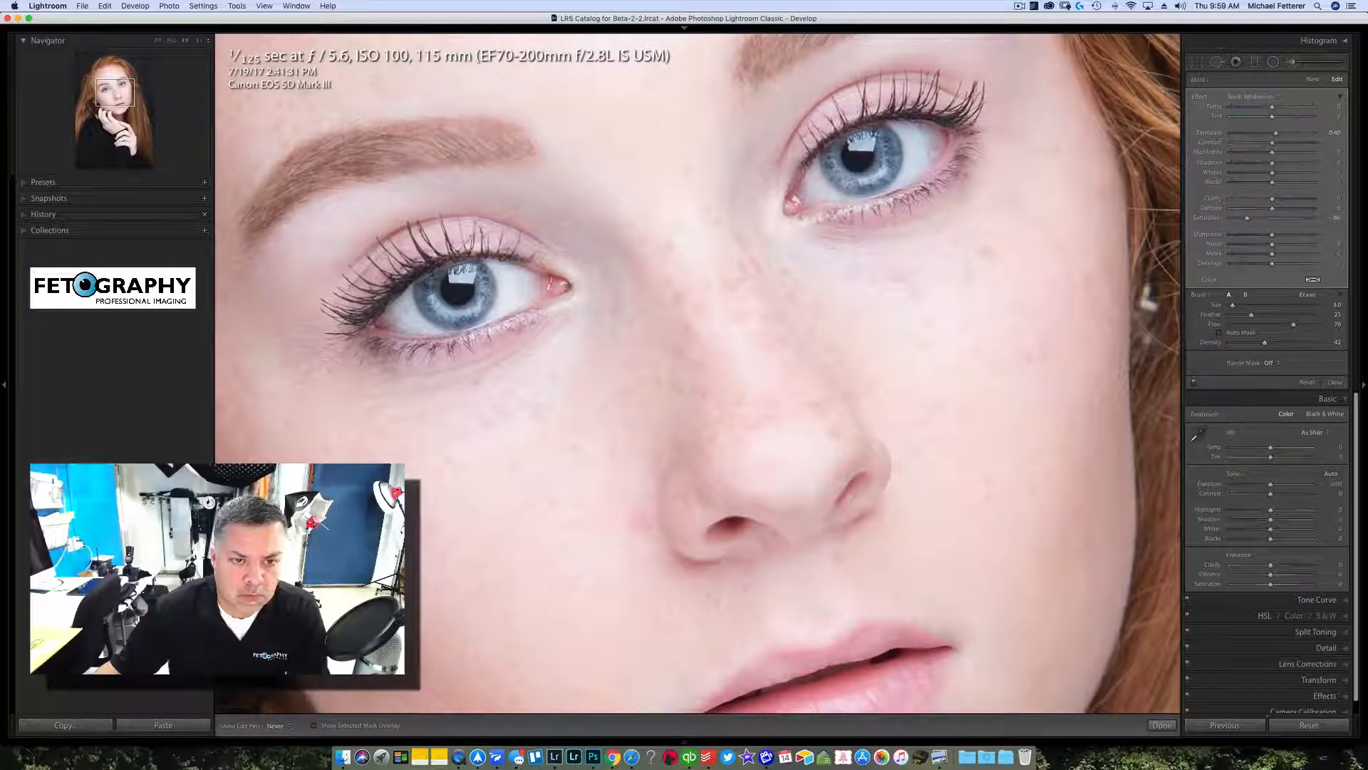
key(h)
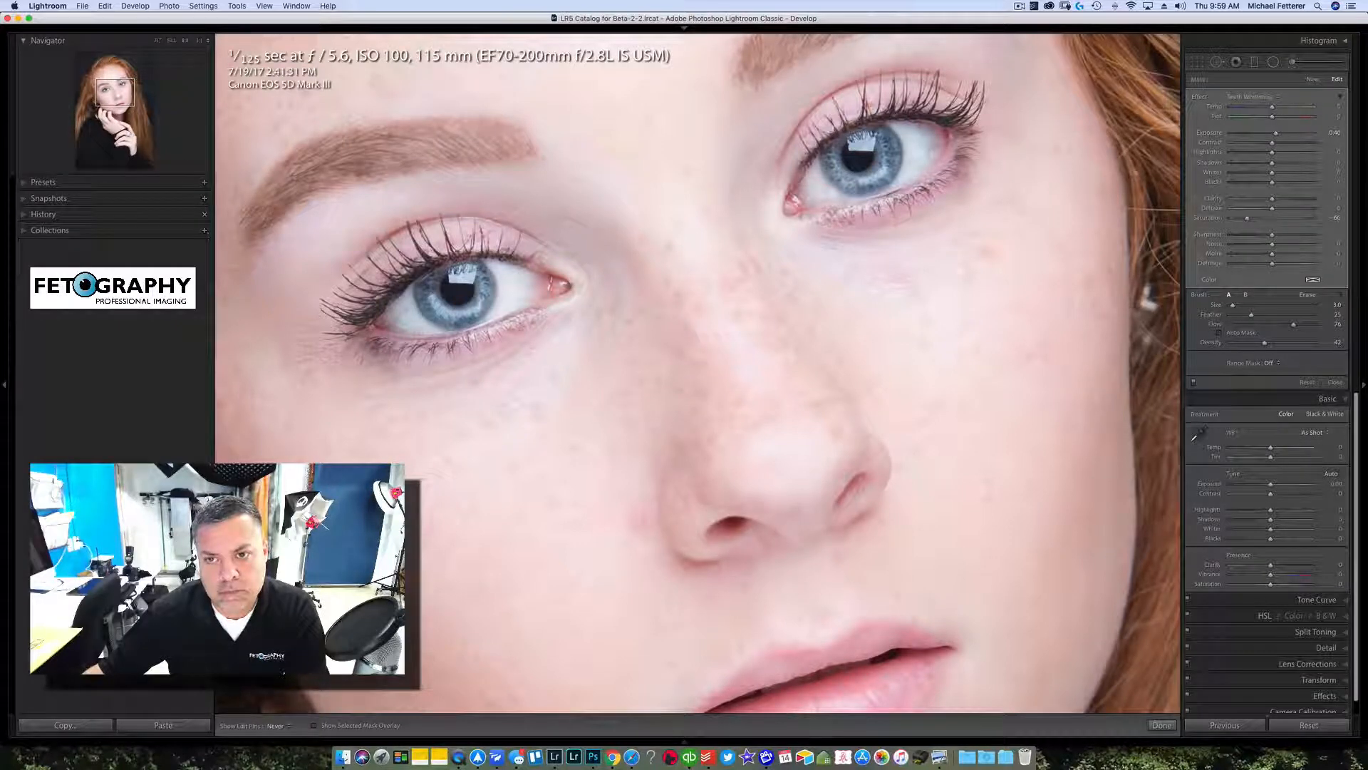
key(h)
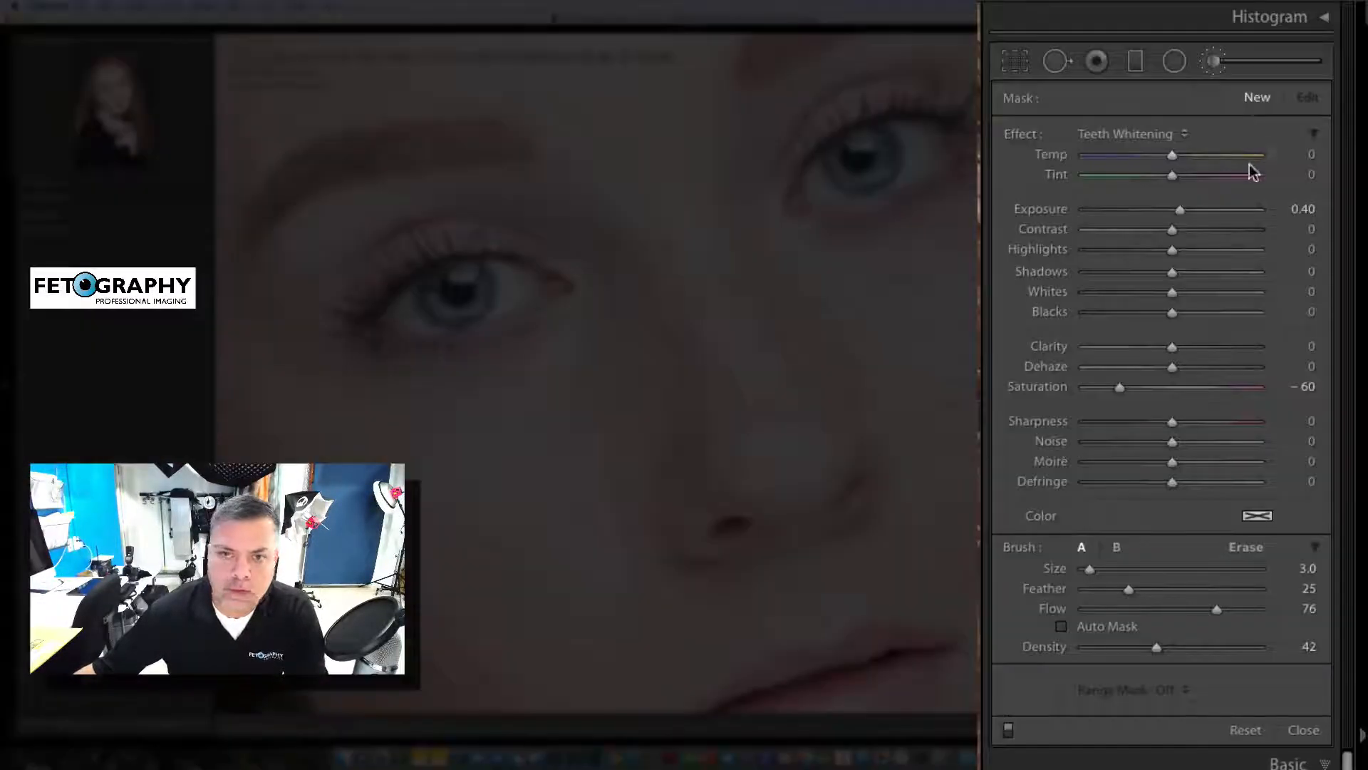
- Switch the new brush adjustment to the Clarity effect and set its clarity to 52
click(1143, 135)
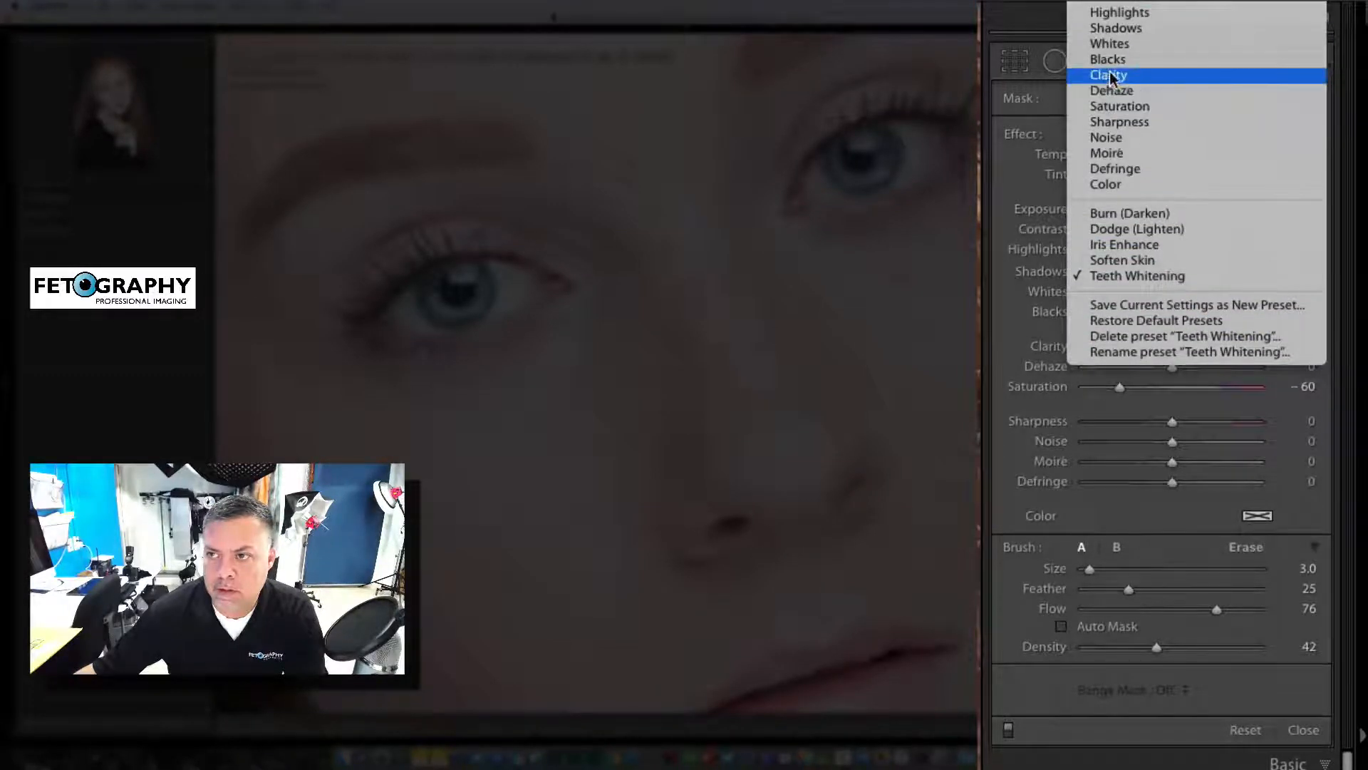
click(1112, 77)
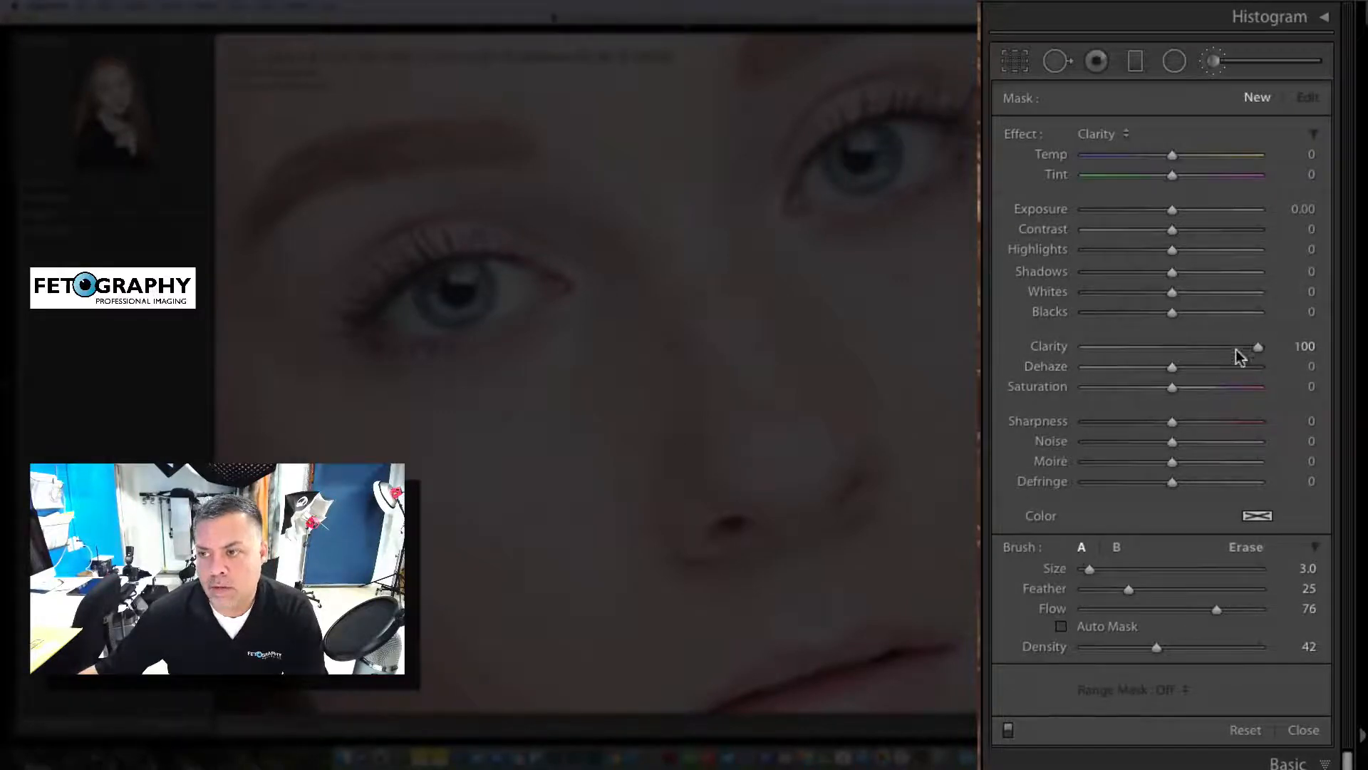
drag(1257, 347, 1217, 348)
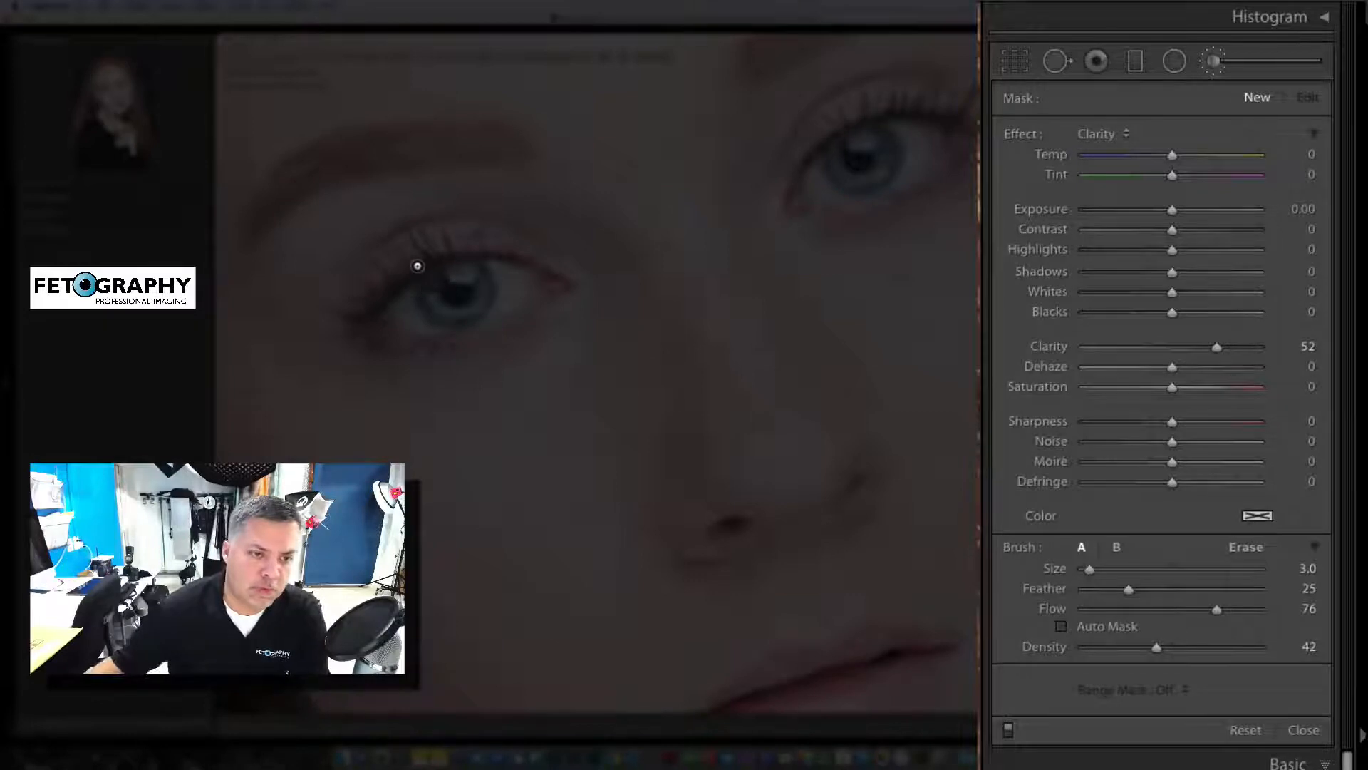
- Brush the Clarity effect over the eyelashes of both eyes at size 6, hiding the edit pins while painting
key(])
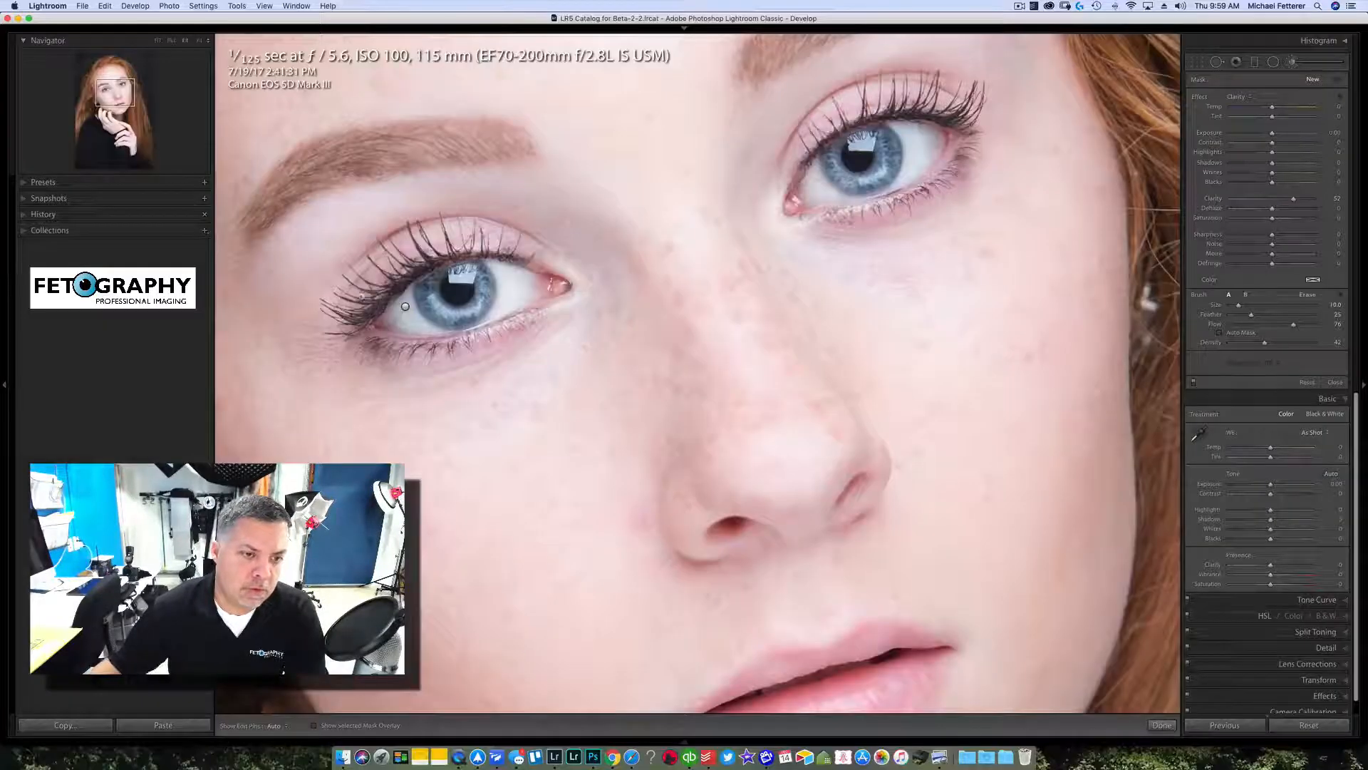
key(h)
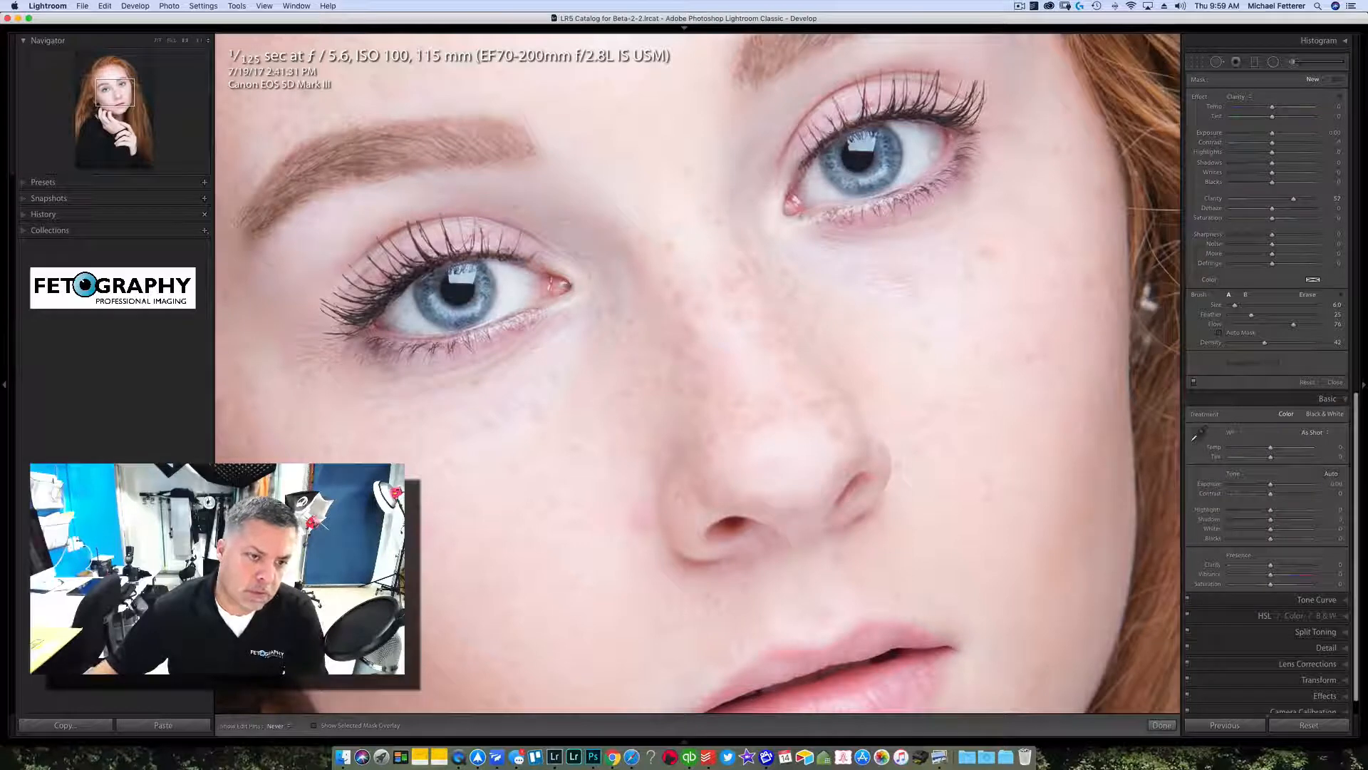
key(h)
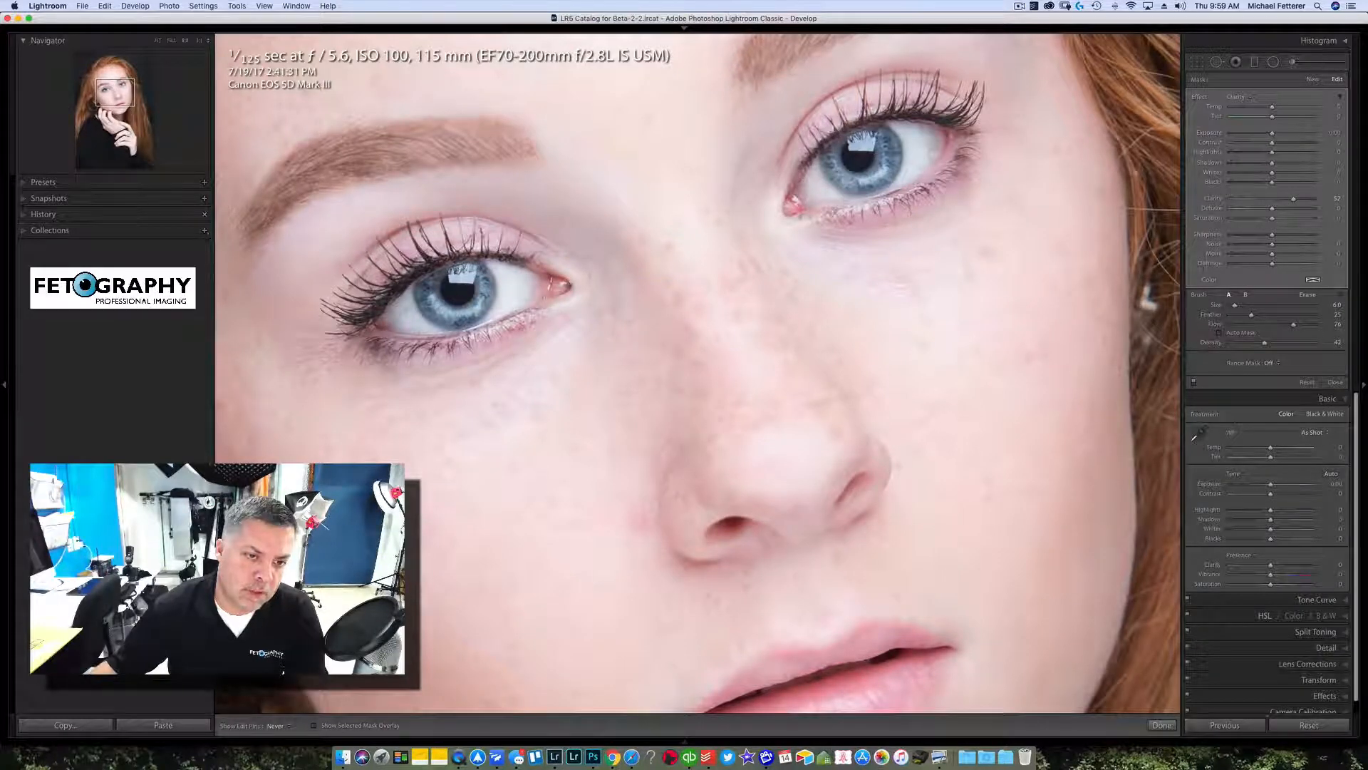
key(h)
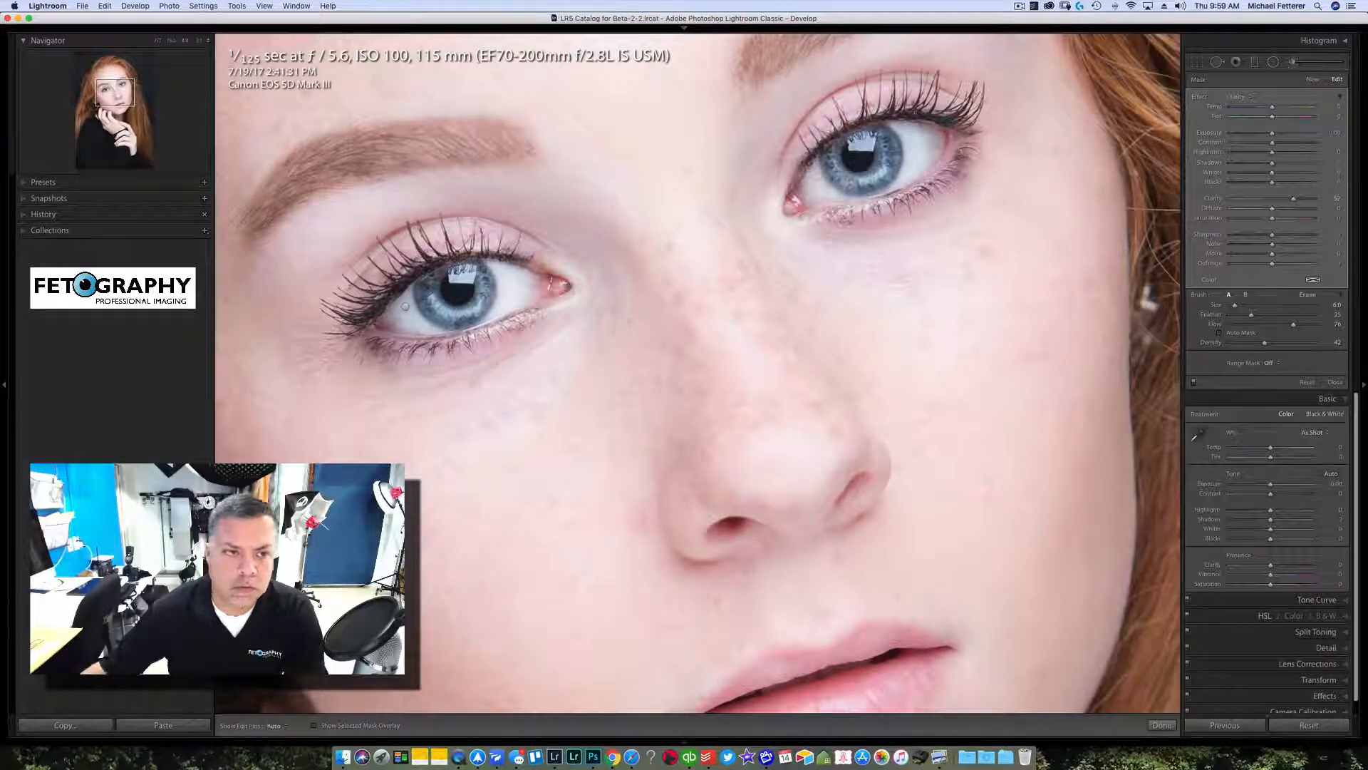
drag(559, 390, 582, 544)
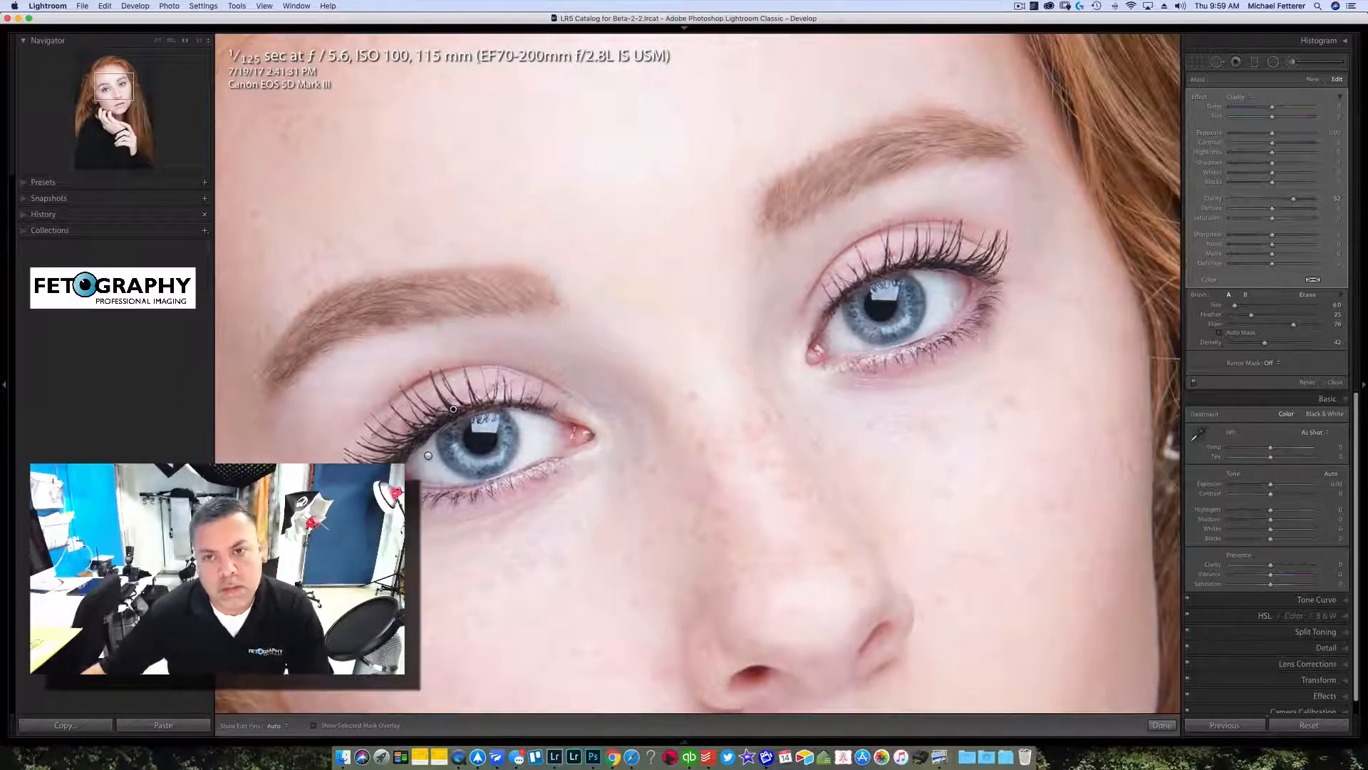
key(h)
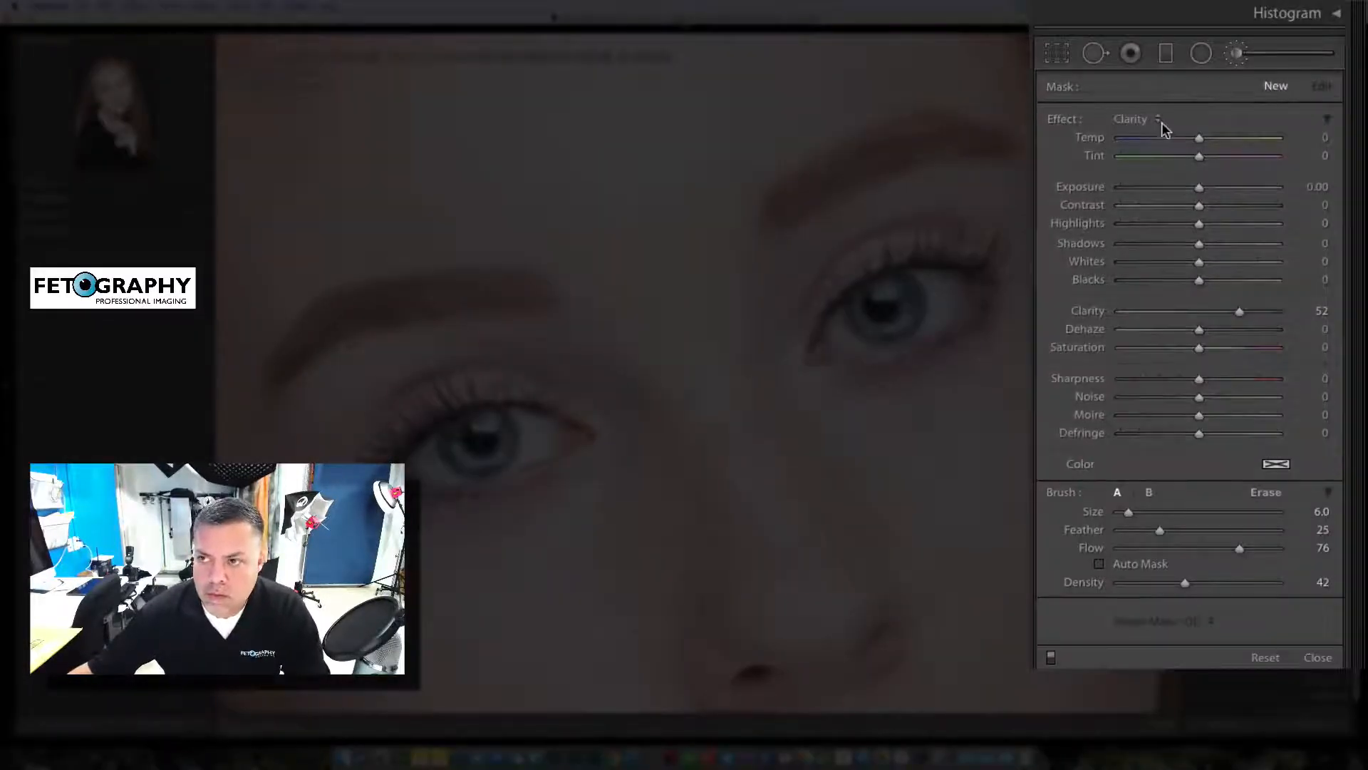
- Brush the Iris Enhance effect over both irises, adjusting the brush size to fit, and close the Adjustment Brush
click(1138, 120)
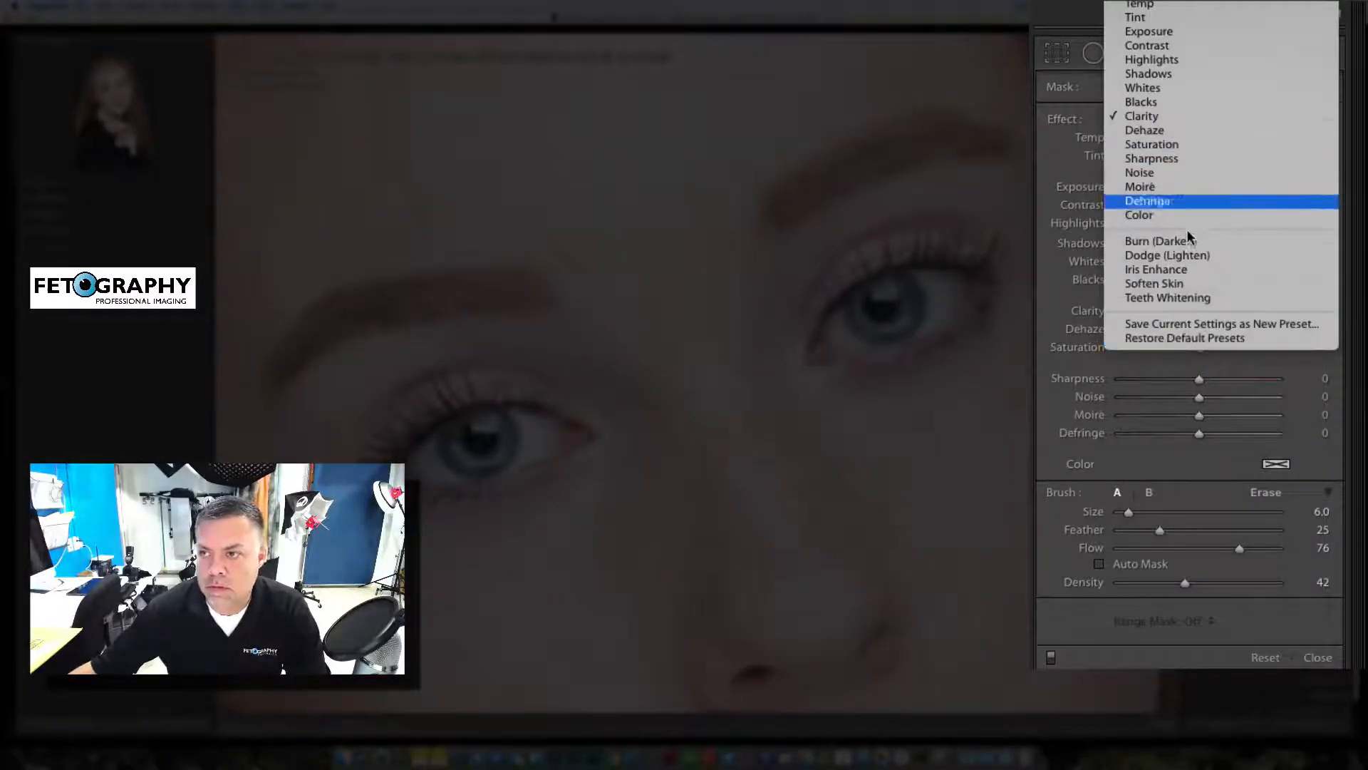
click(1169, 272)
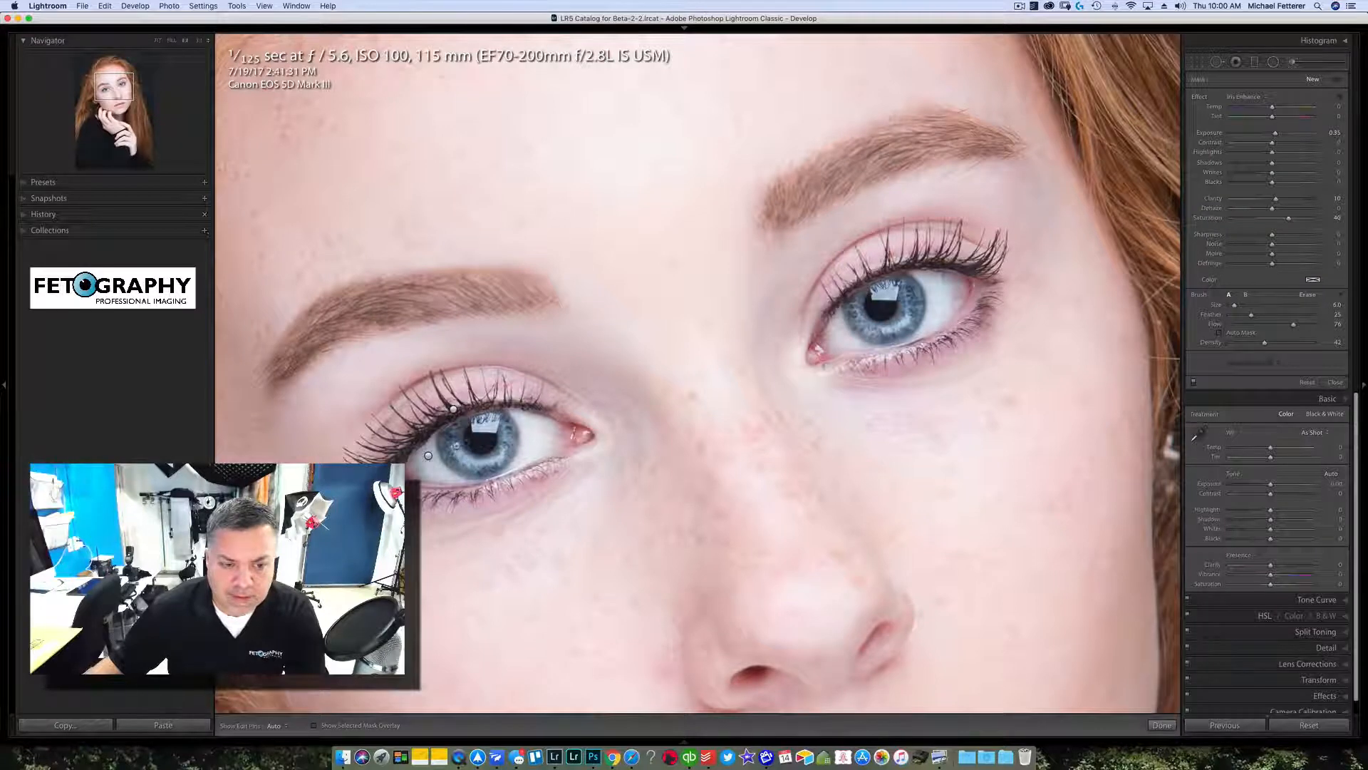
key([)
key([)
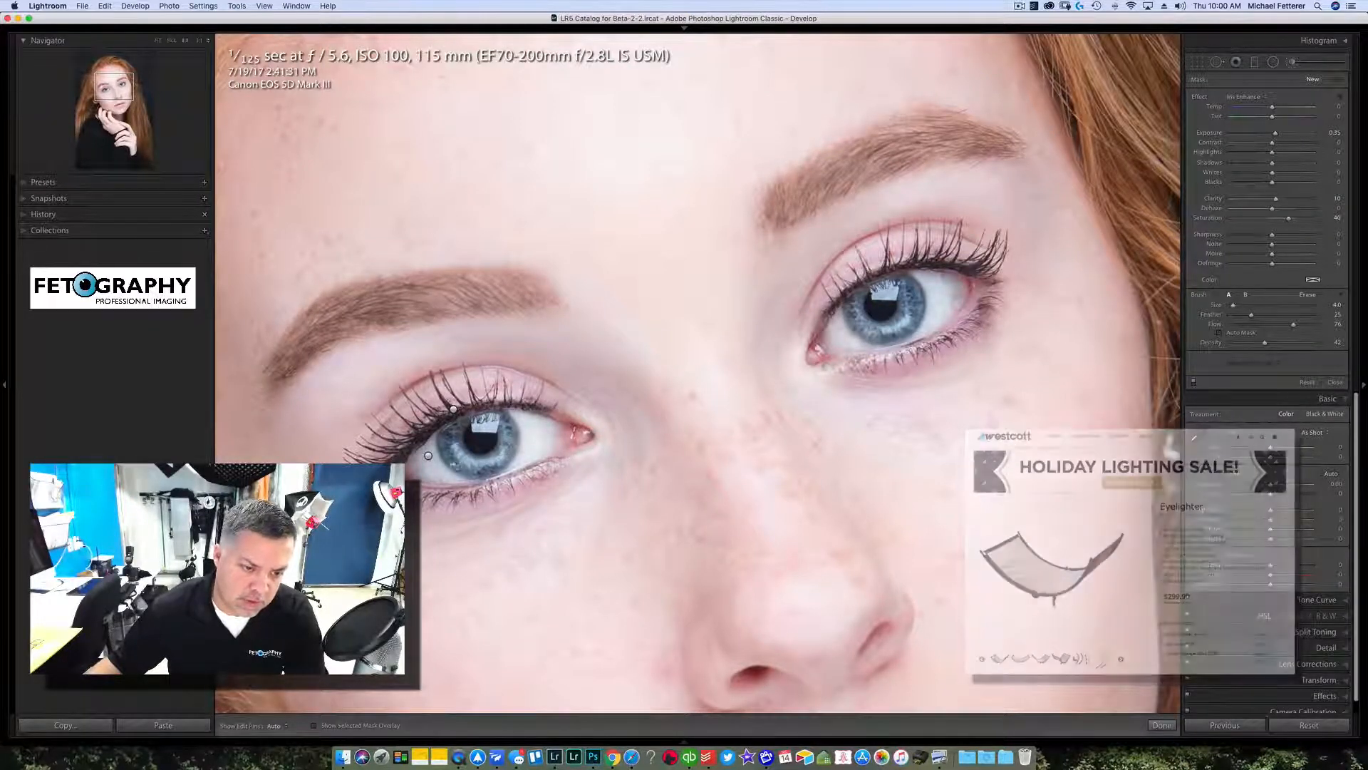
key(h)
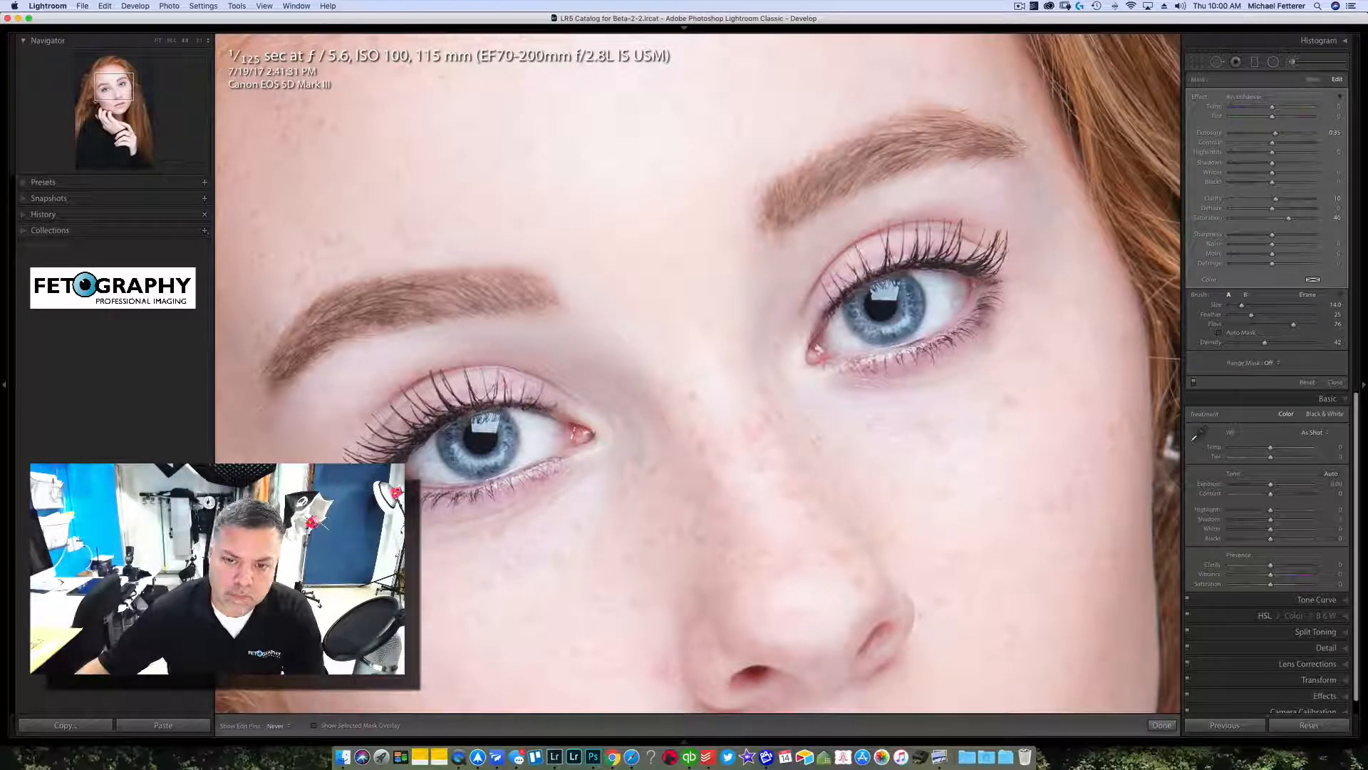
key(h)
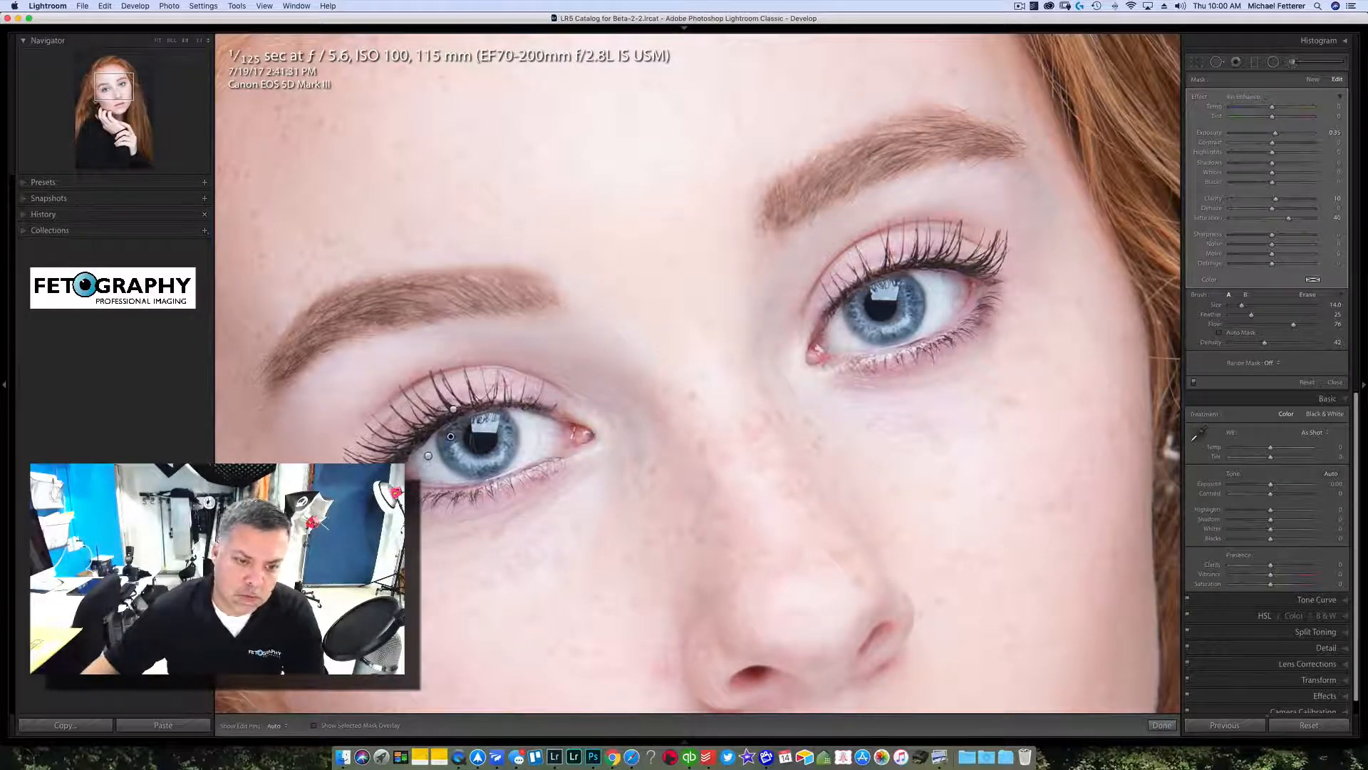
key([)
key([)
key([)
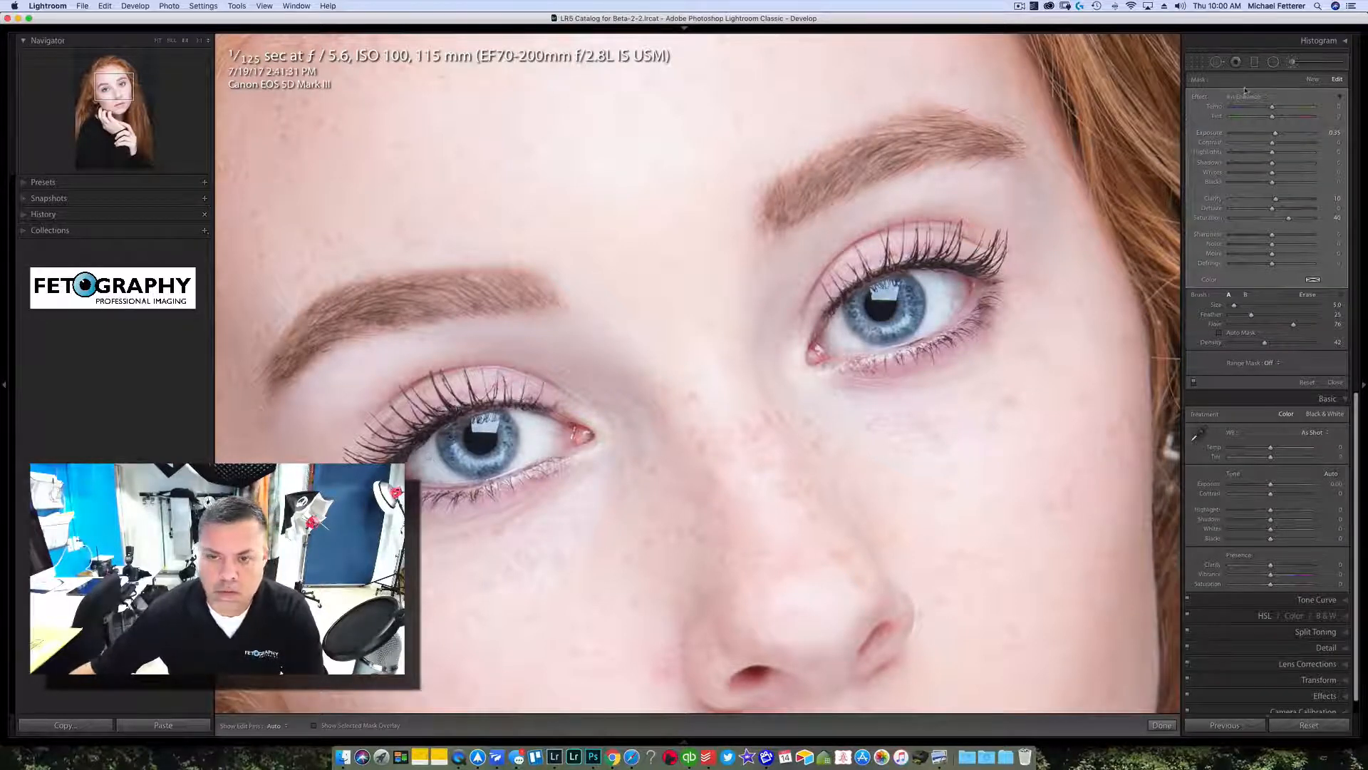
key(k)
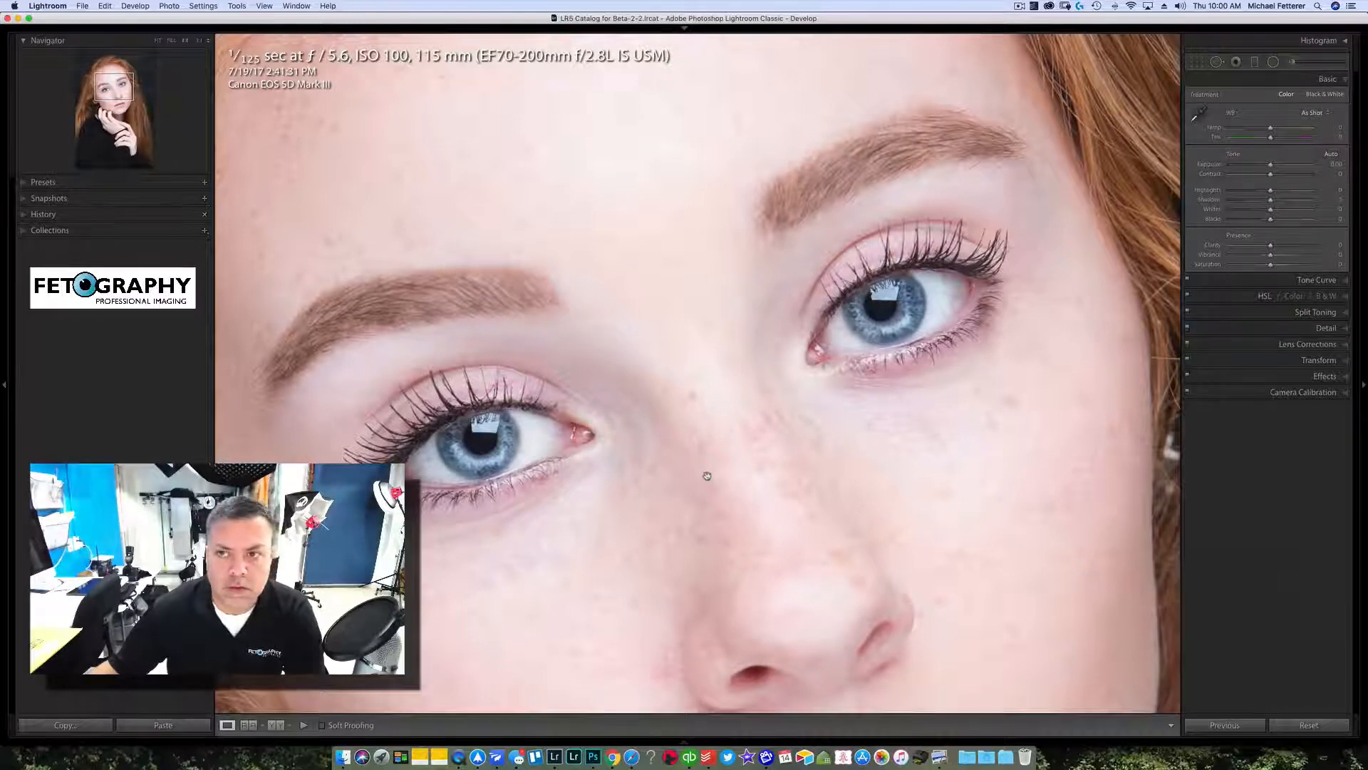
- Heal the small blemishes above both eyebrows with Spot Removal and close the tool
click(1217, 63)
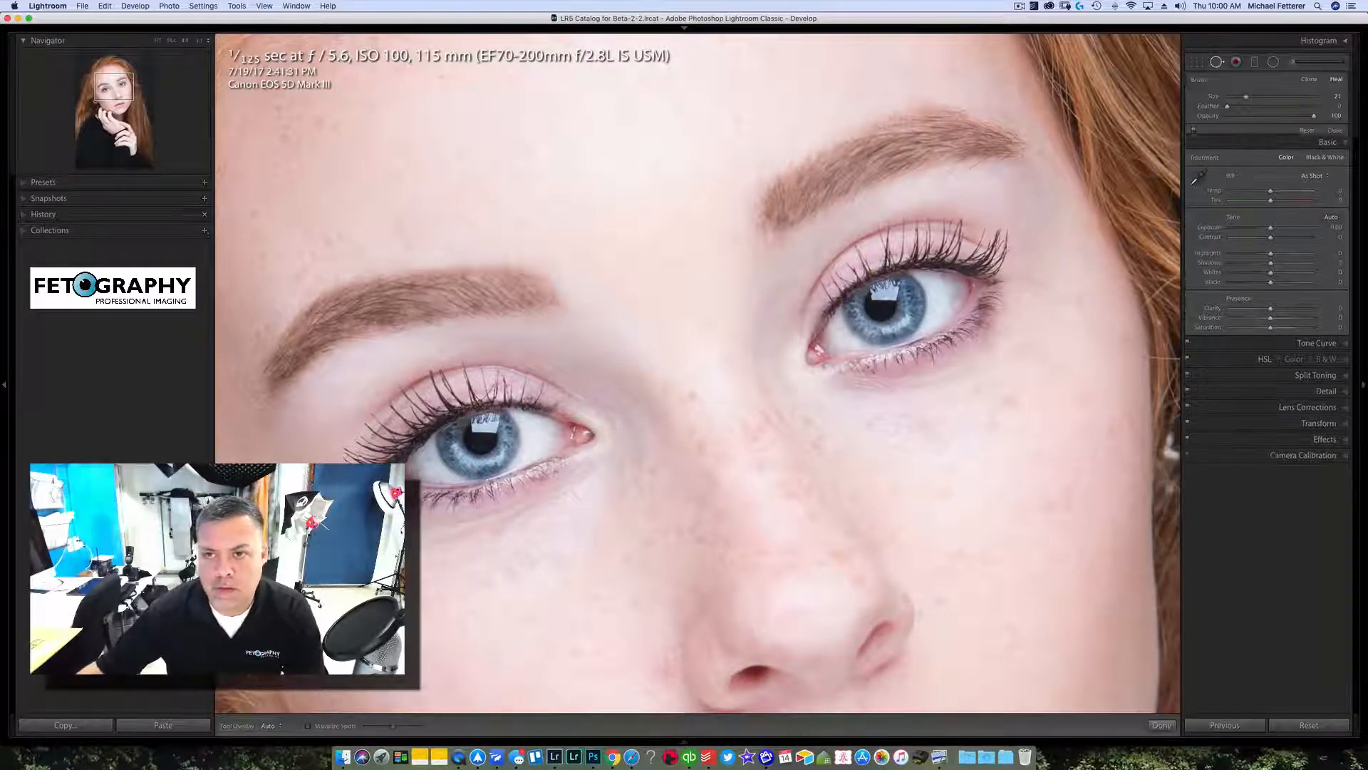
click(970, 105)
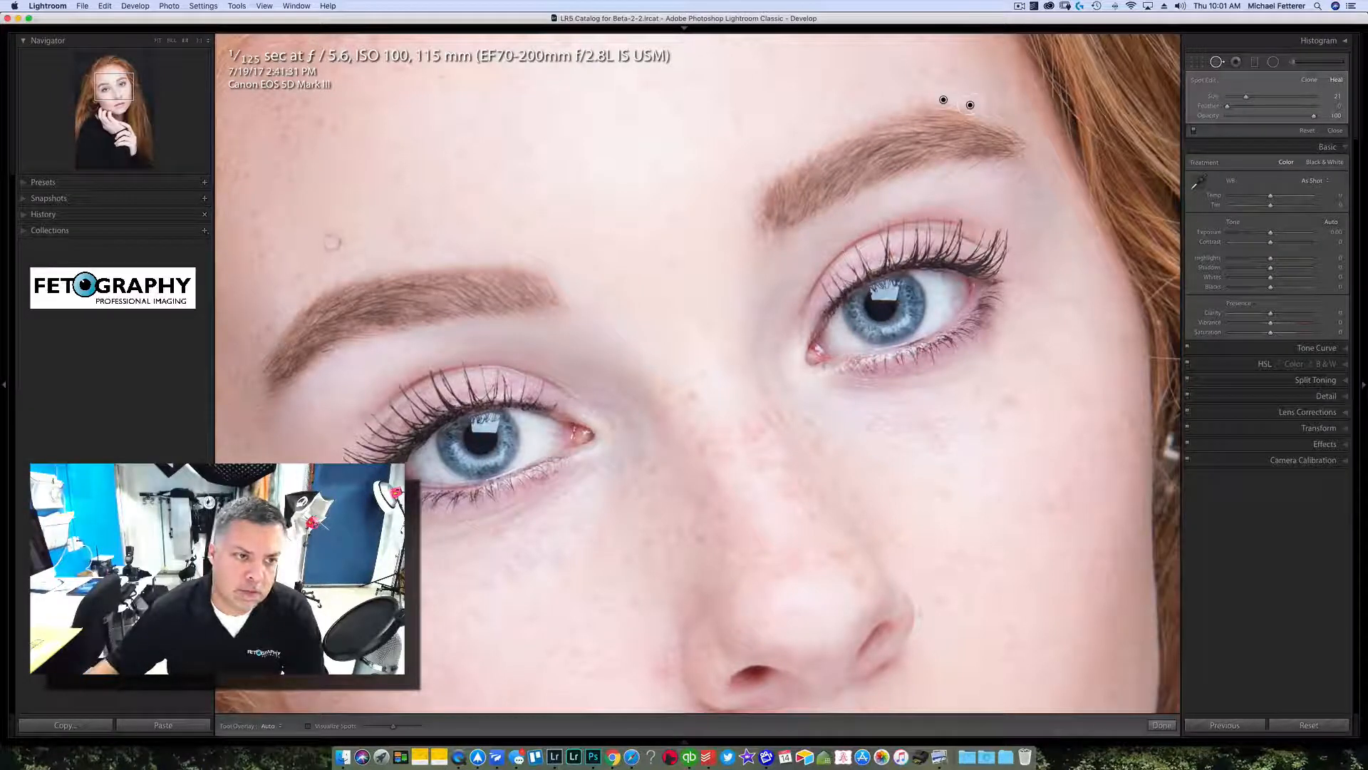
click(327, 239)
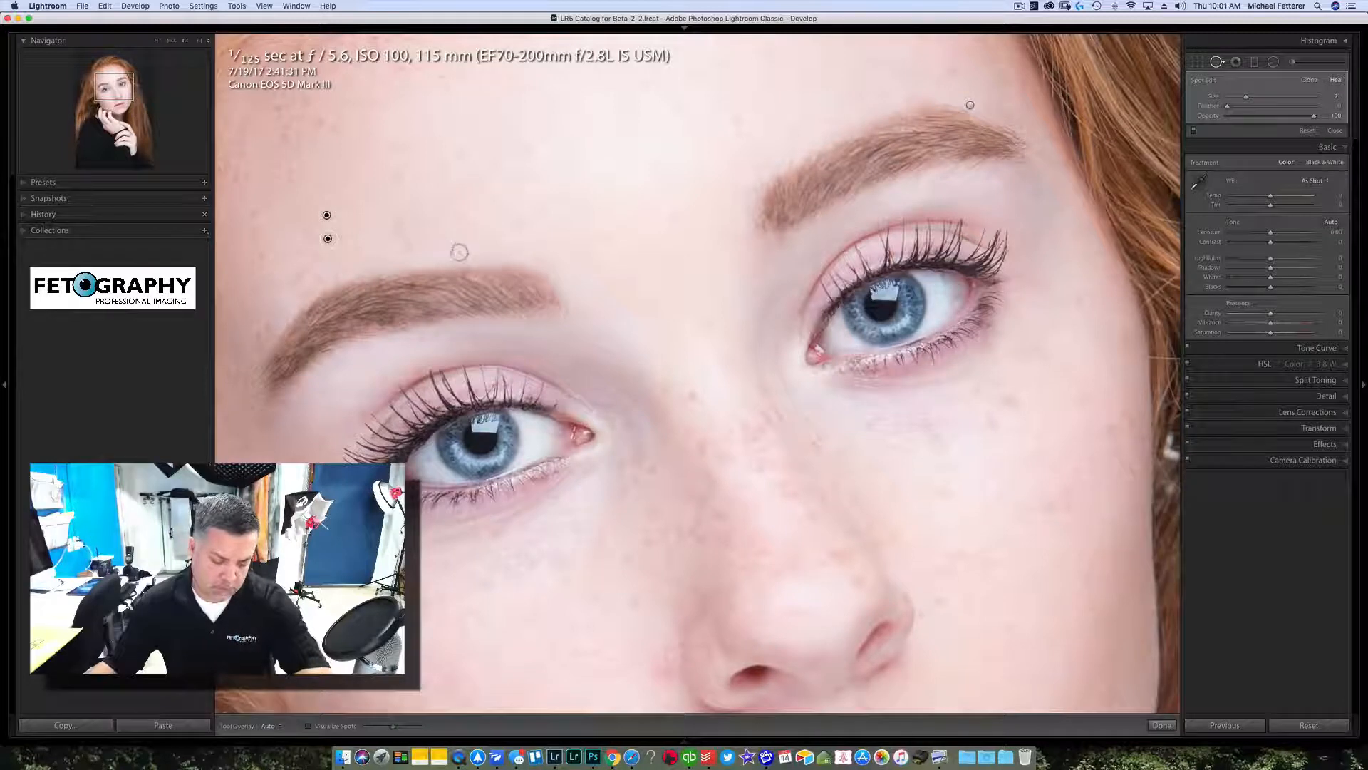
click(1218, 63)
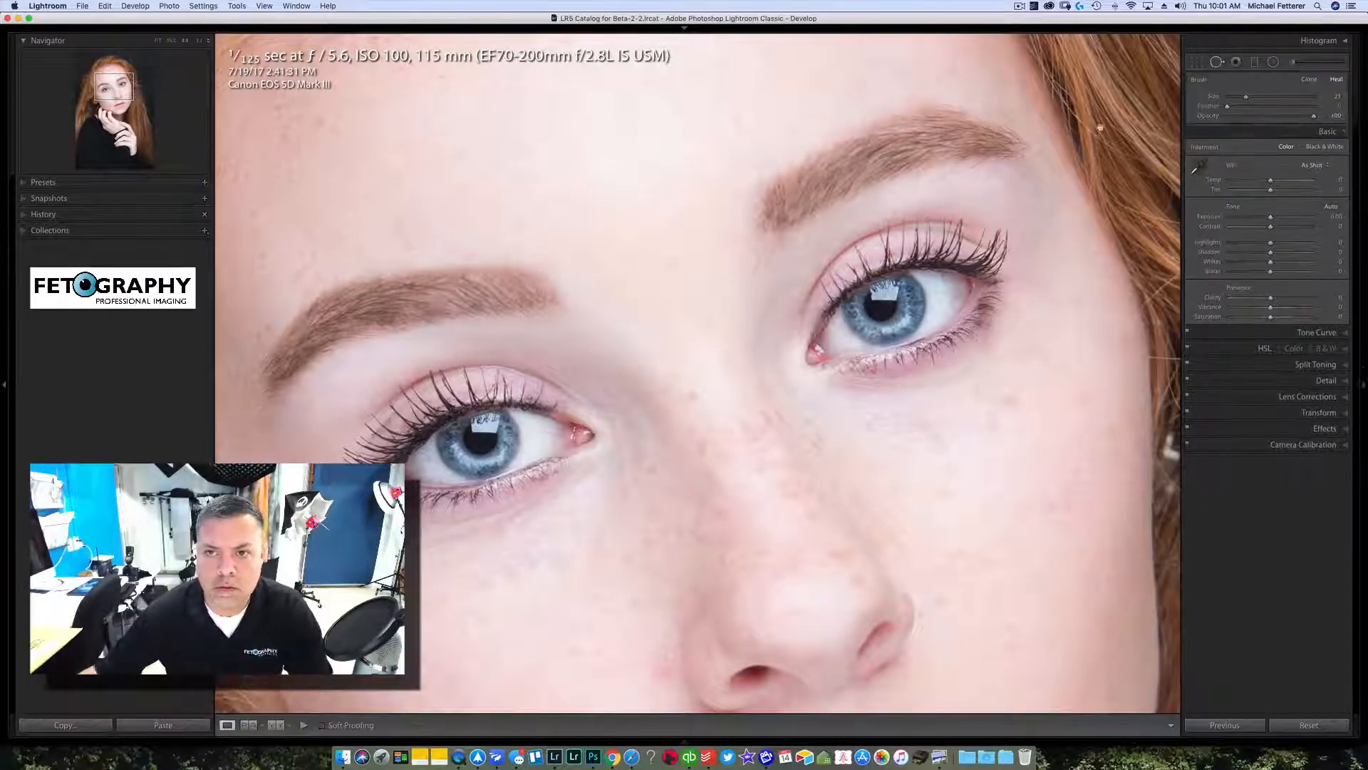
- Fit the whole portrait in view and compare the image before and after the Lightroom adjustments
click(723, 369)
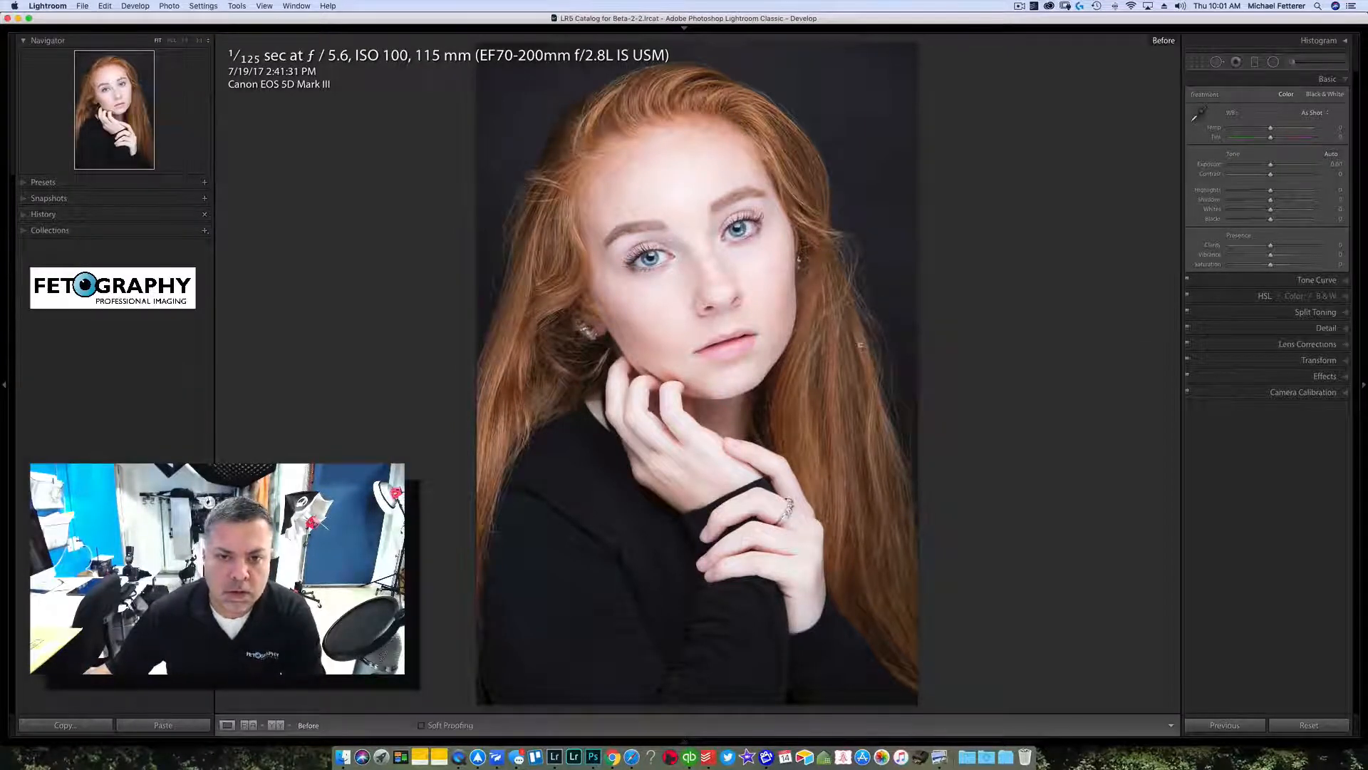
key(backslash)
key(backslash)
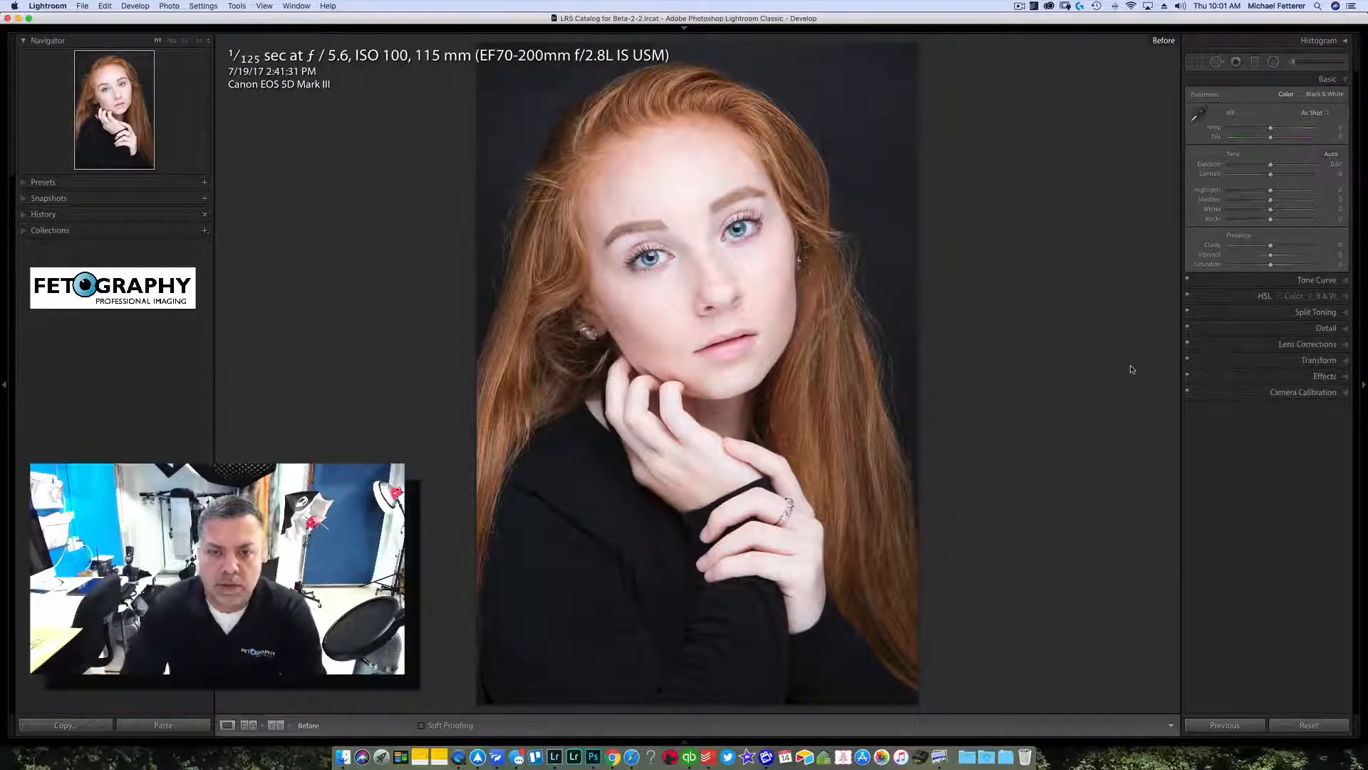
key(backslash)
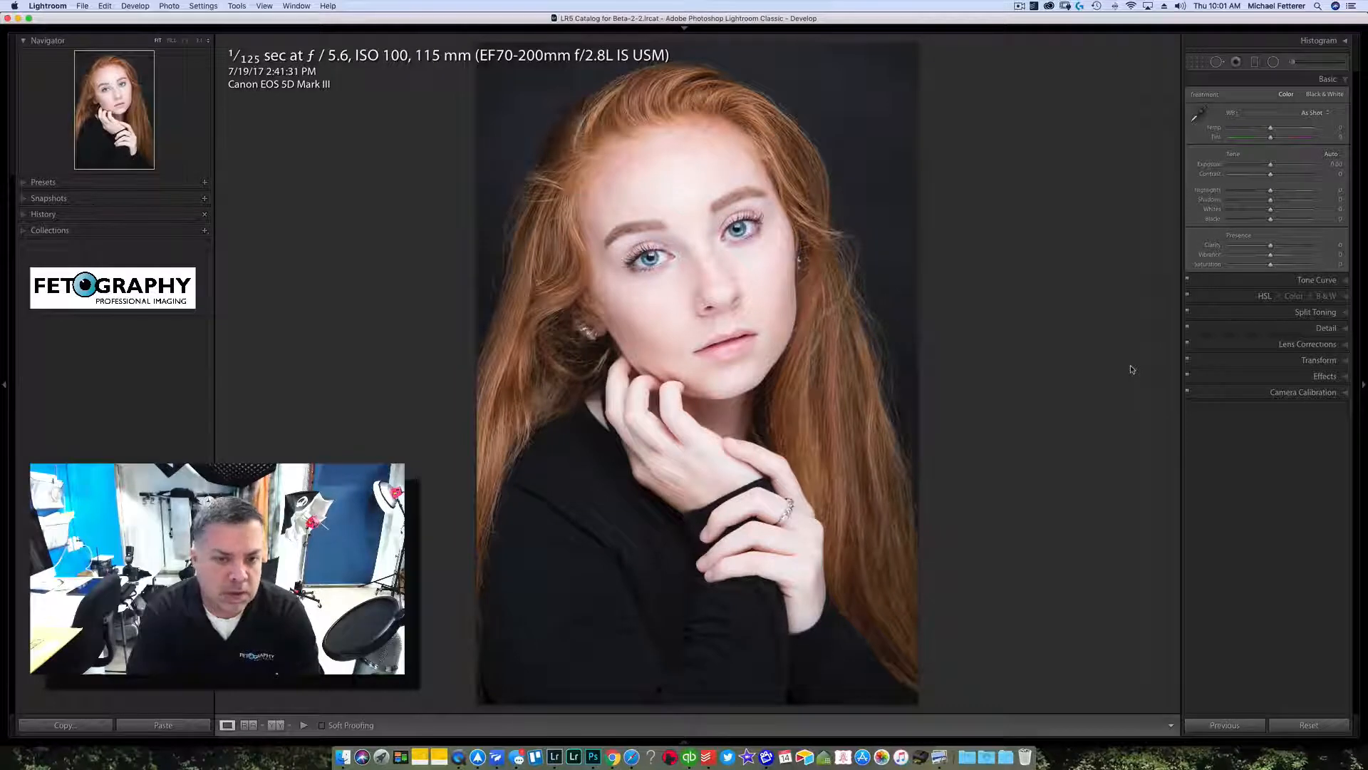
key(backslash)
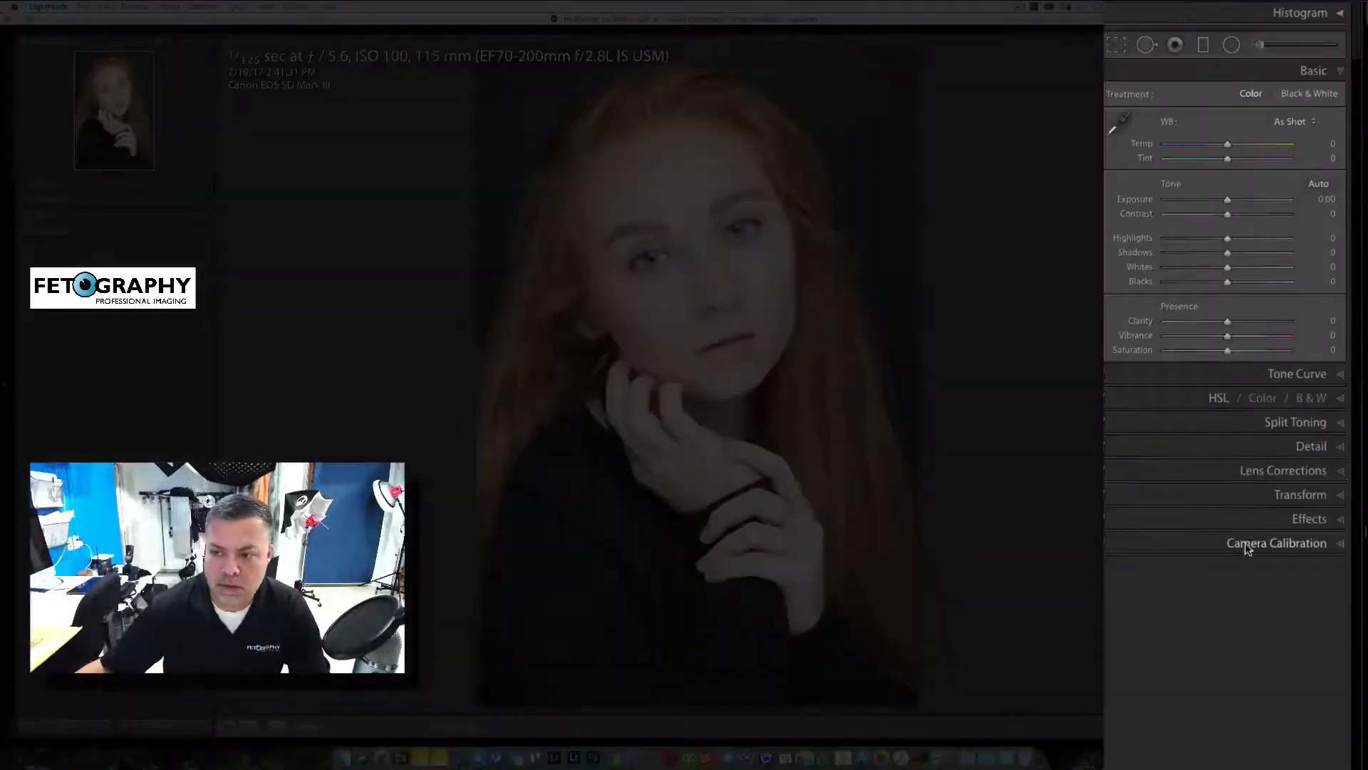
- Raise the Blue Primary saturation in Camera Calibration to about +46
click(1280, 392)
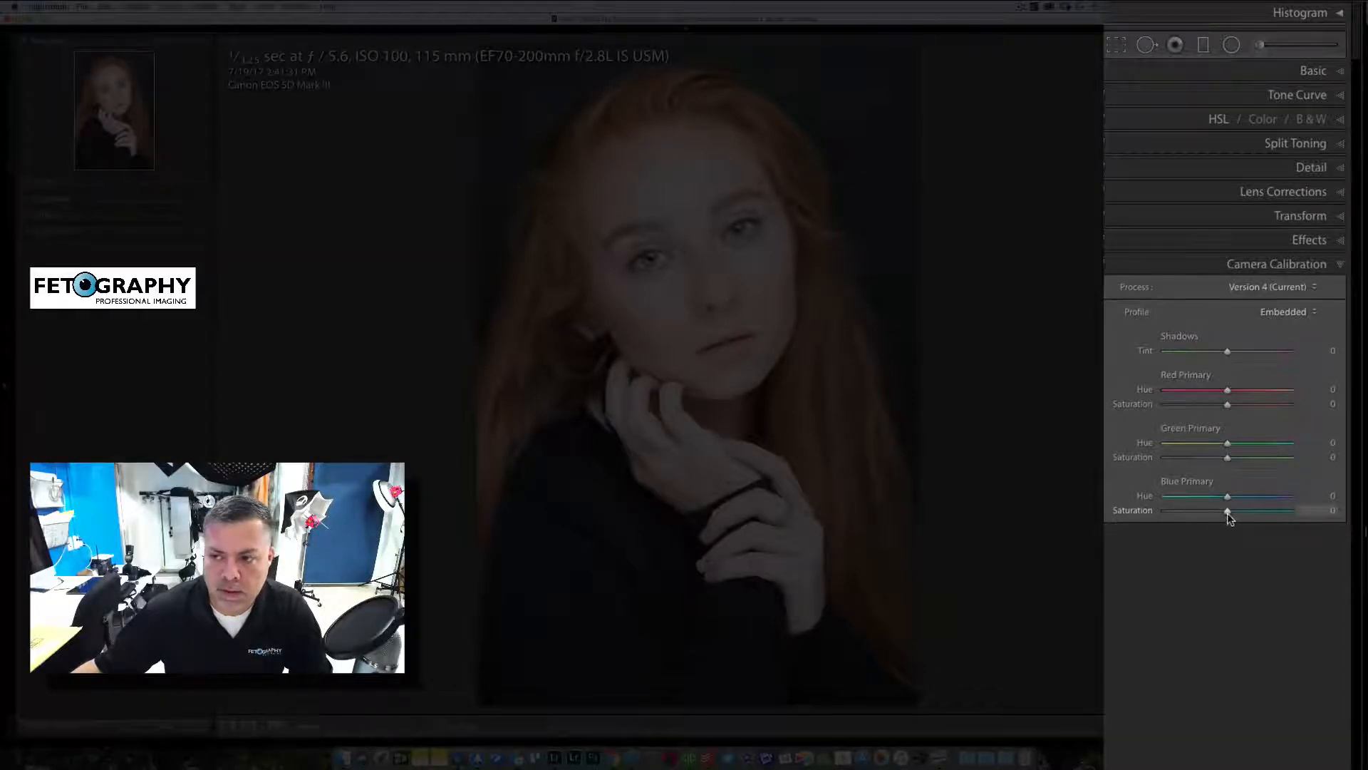
drag(1228, 510, 1244, 516)
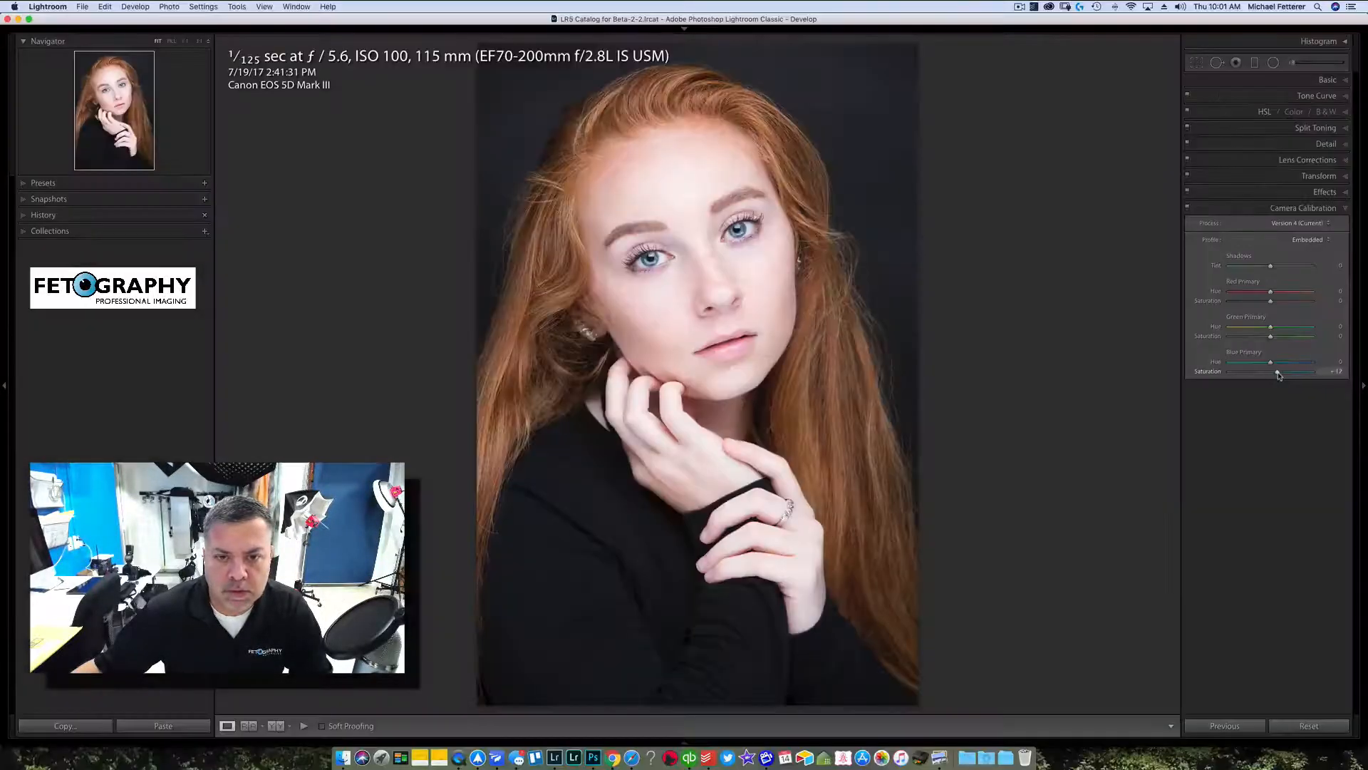
drag(1282, 375, 1294, 380)
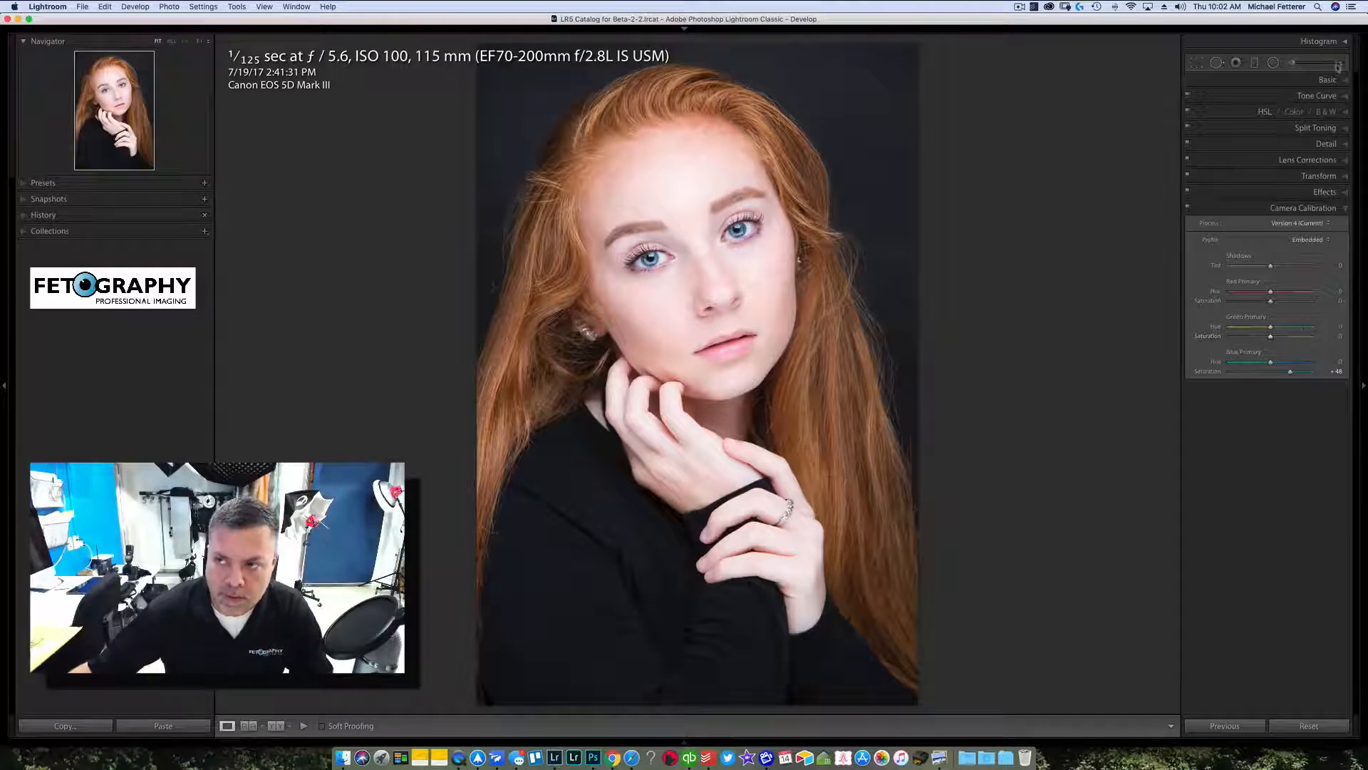
- Try a global saturation of +34 for comparison, reset it to its default and return to the Camera Calibration settings
click(1328, 81)
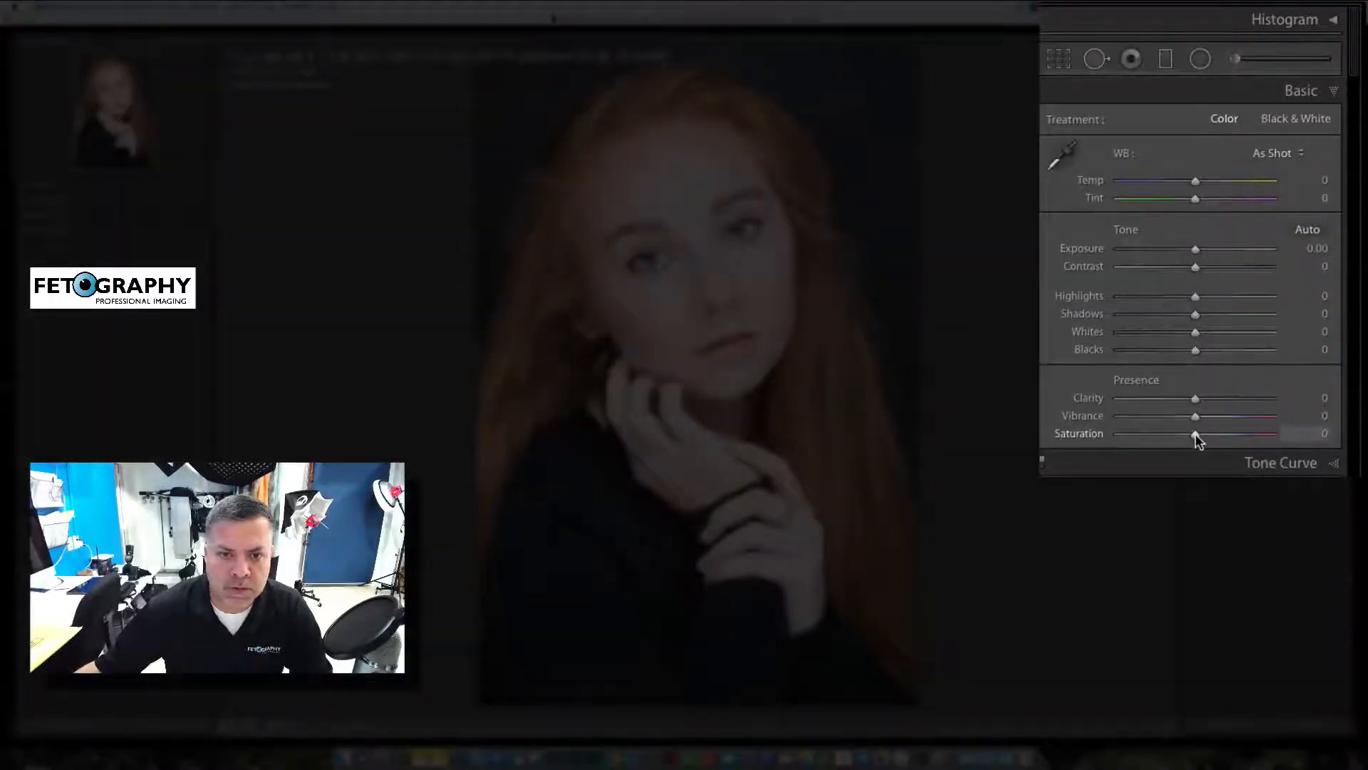
drag(1195, 433, 1221, 434)
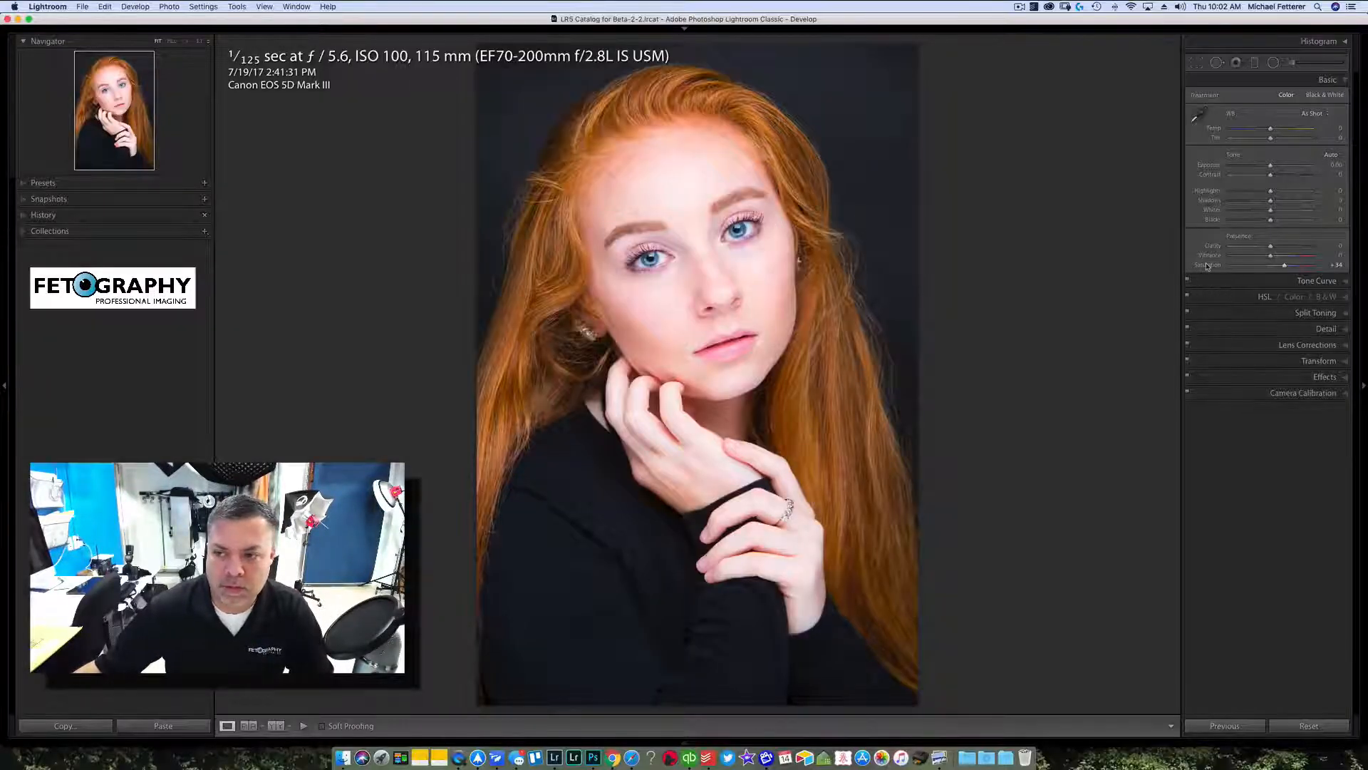
double_click(1208, 265)
click(1304, 392)
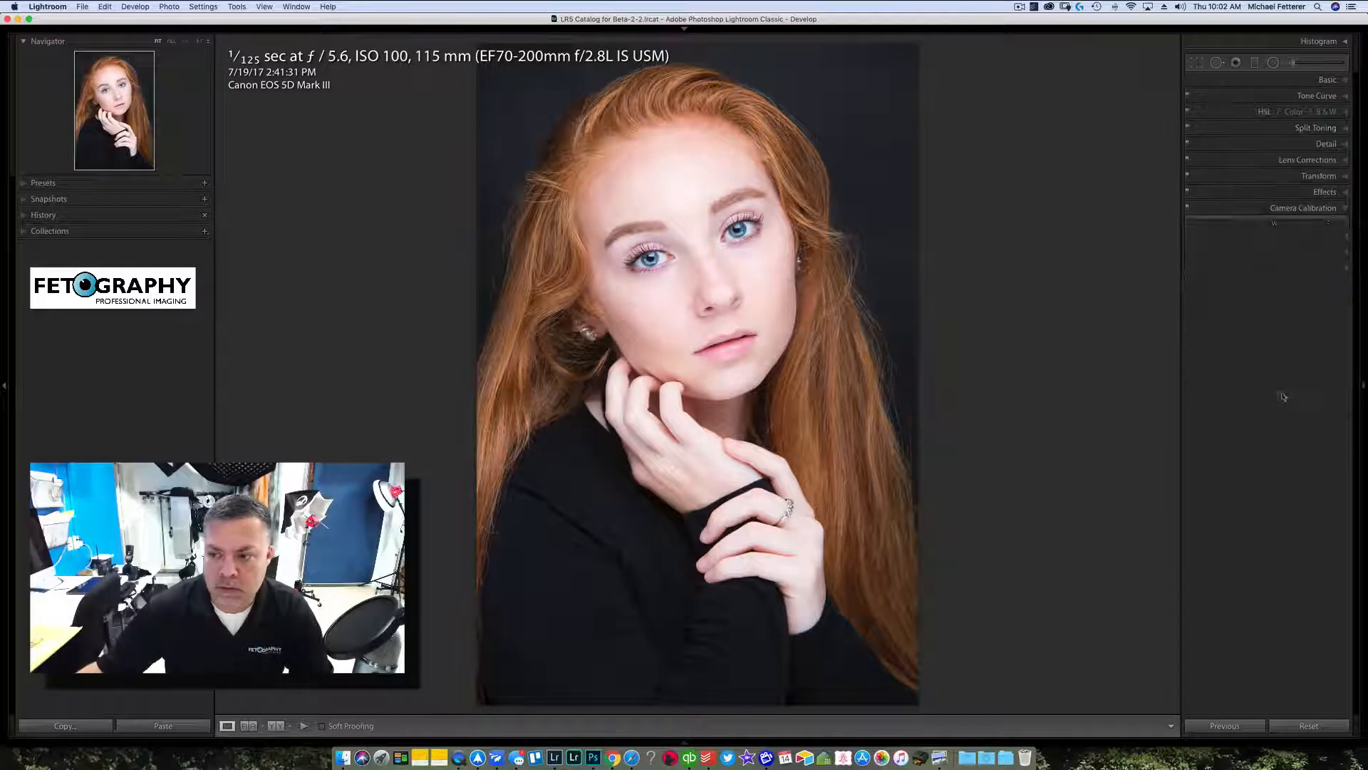
- Raise the Blue Primary saturation in Camera Calibration to +61
drag(1271, 372, 1295, 374)
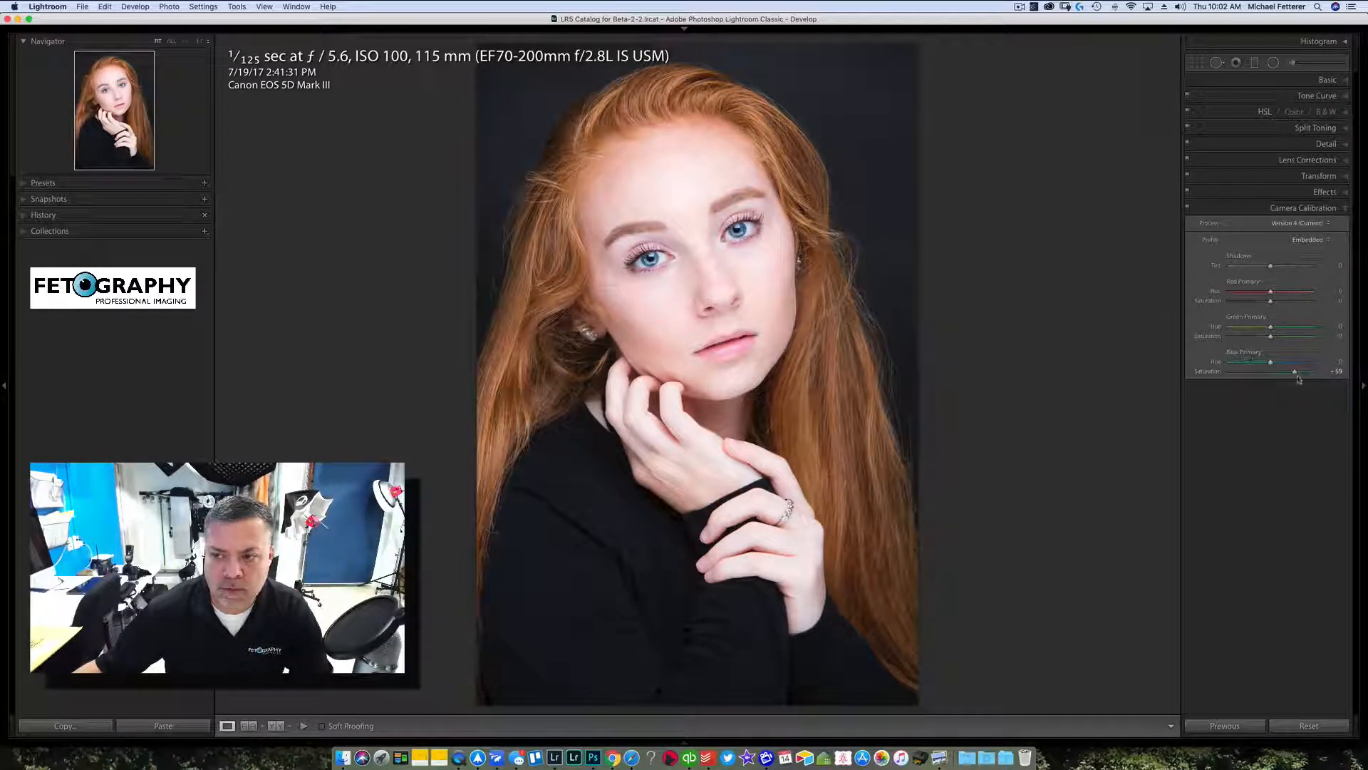
drag(1296, 375, 1295, 375)
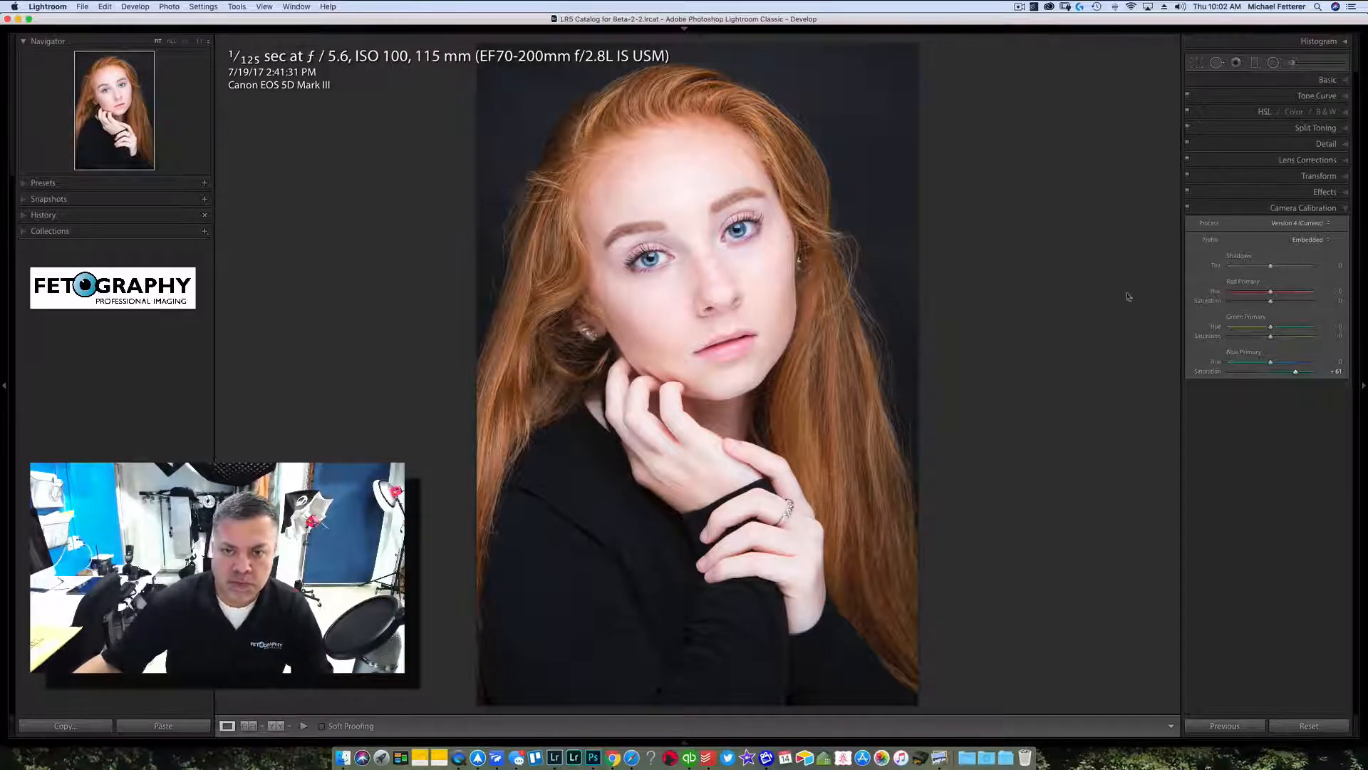
- Paint the Clarity effect at about 73 over the hair with a size 12 Adjustment Brush and close the tool
click(1295, 64)
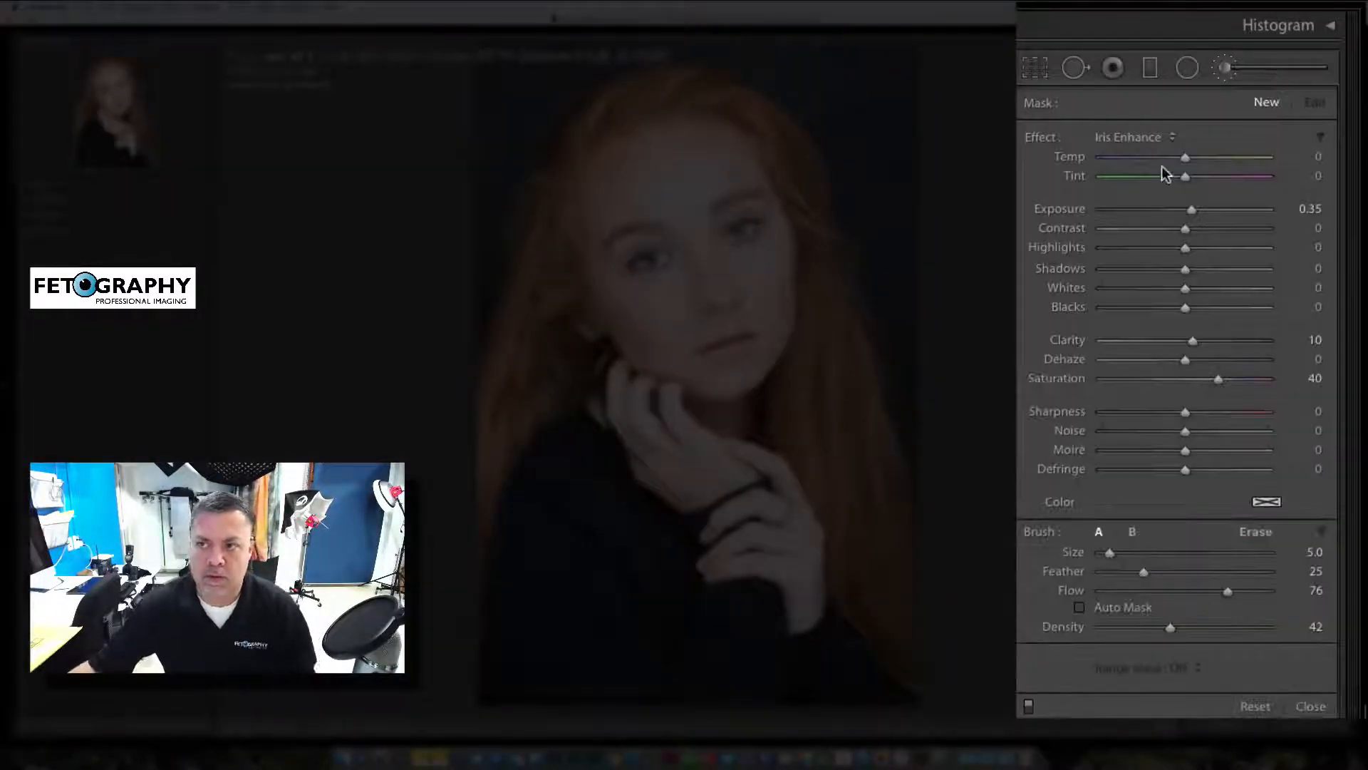
click(1128, 137)
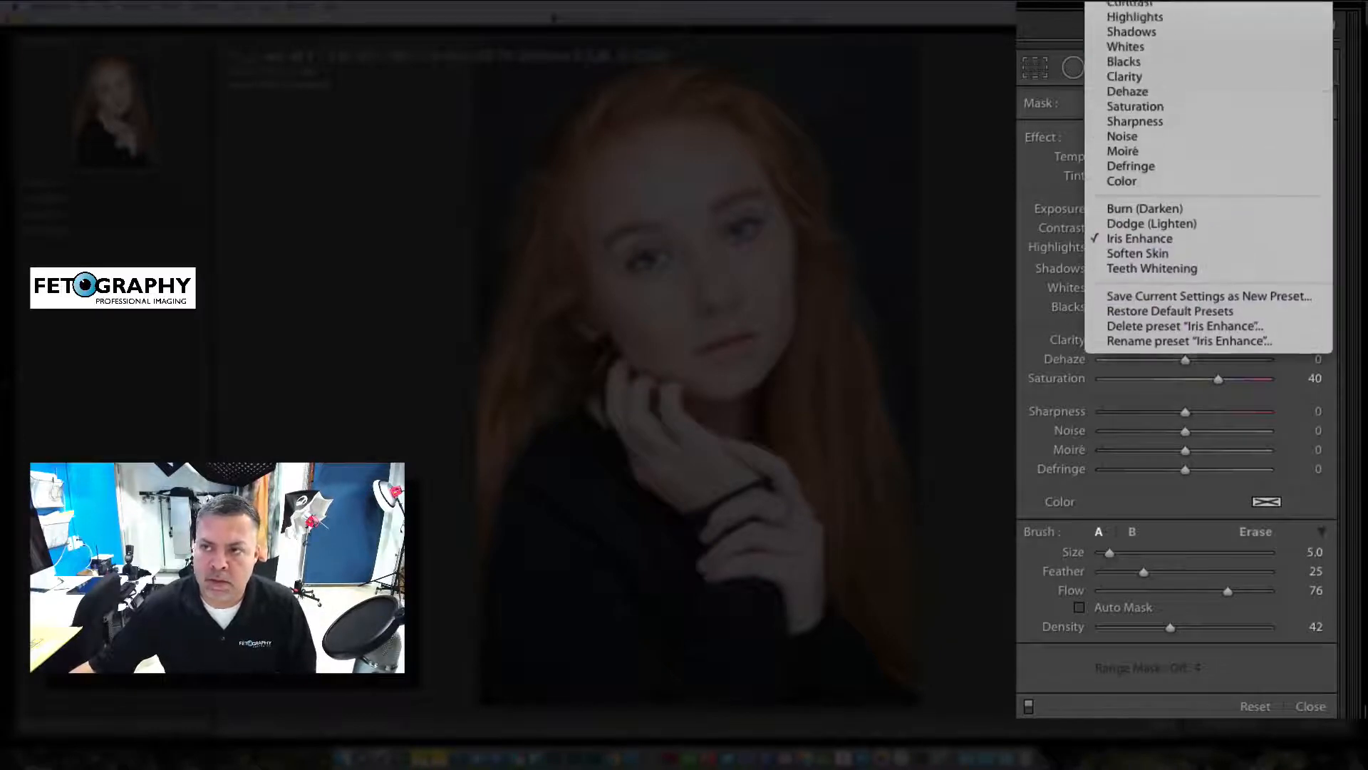
click(1130, 91)
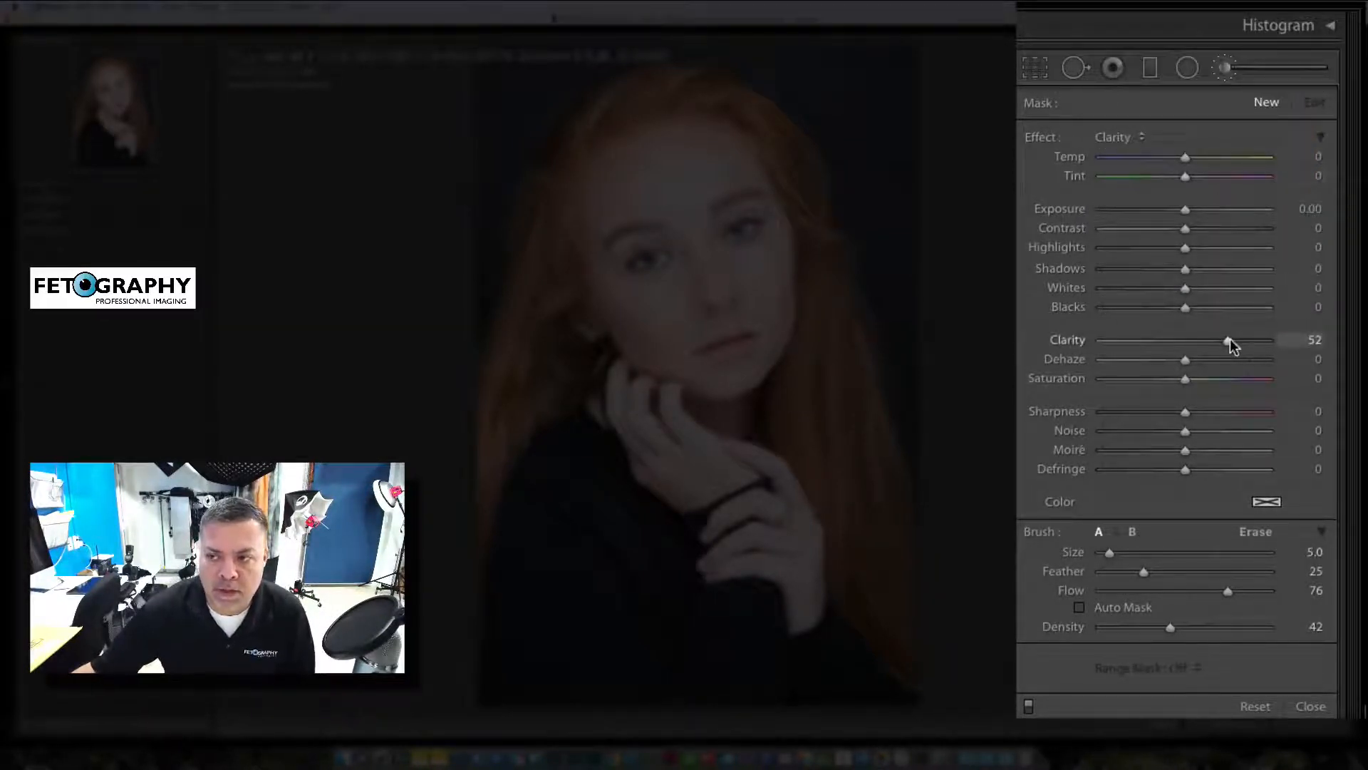
drag(1230, 340, 1249, 341)
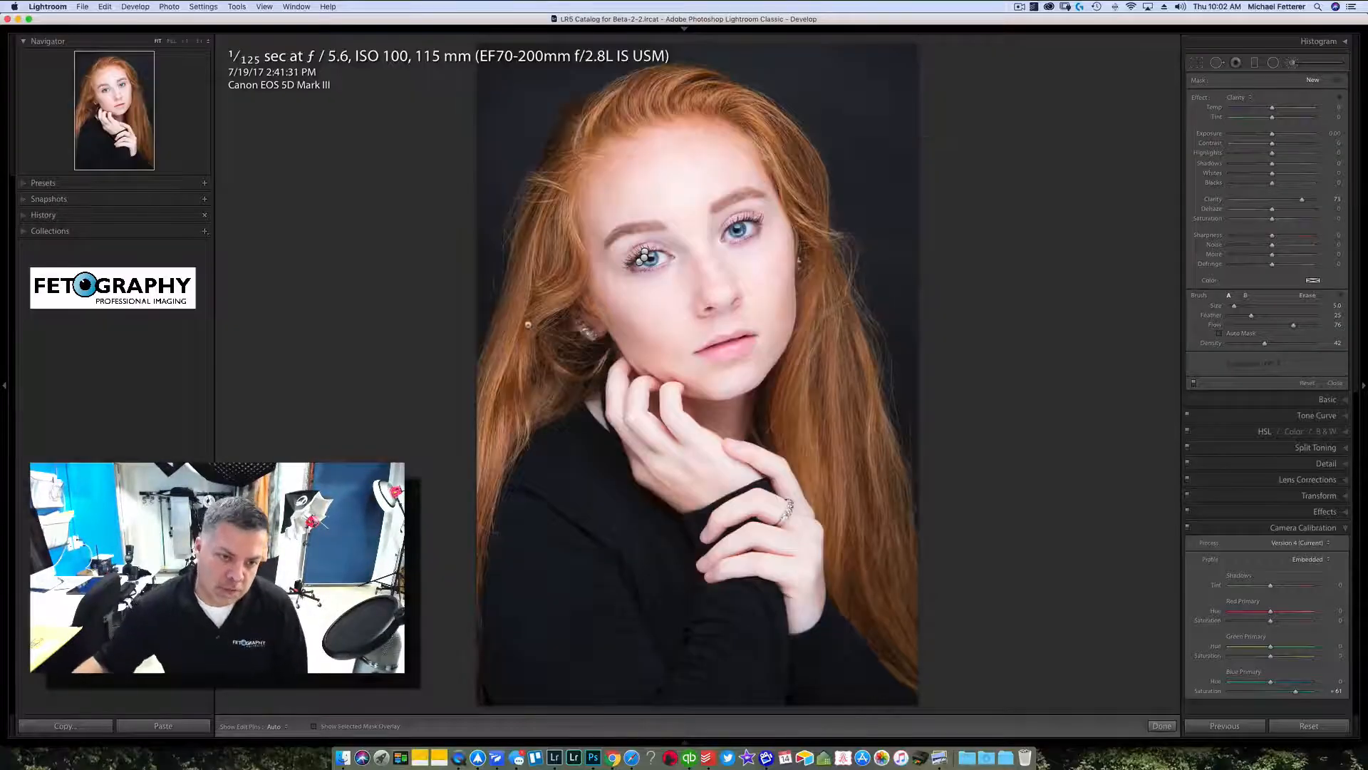
key(])
key(])
key(])
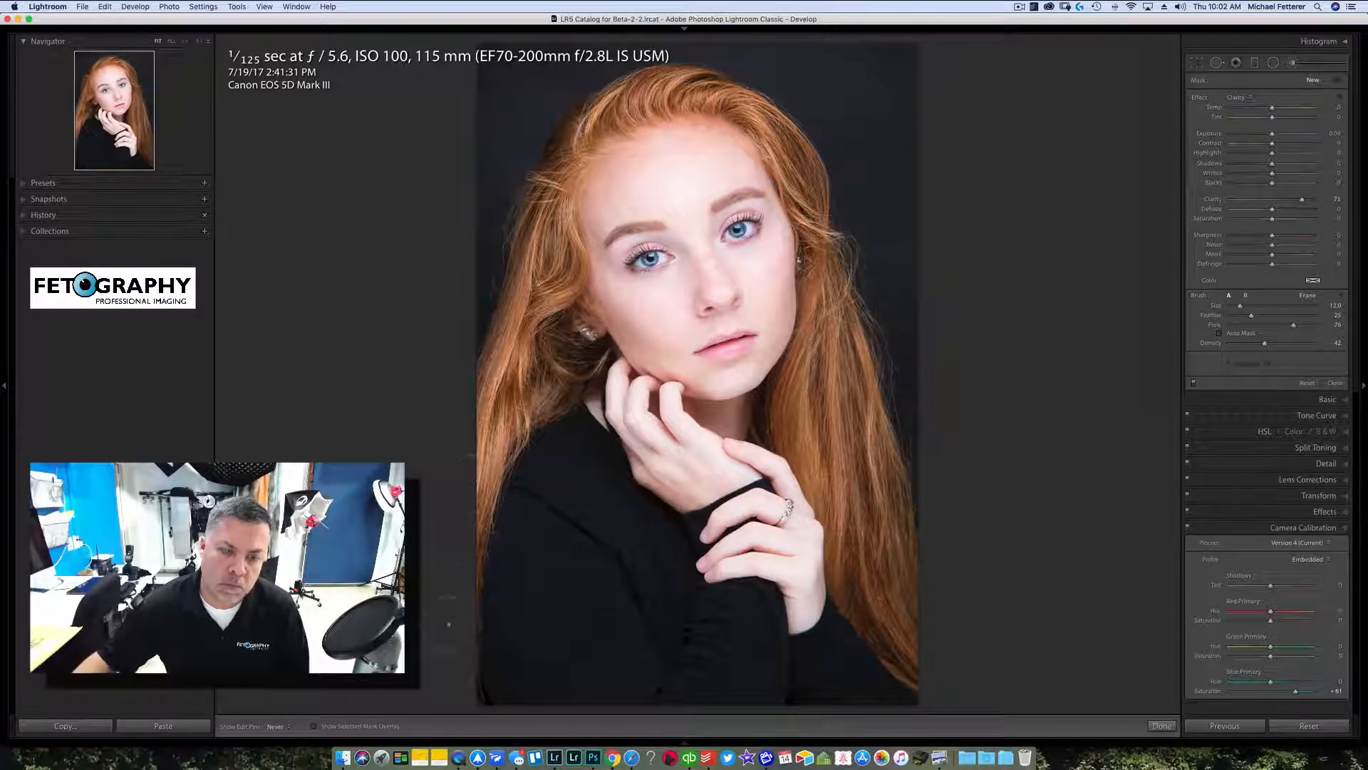
key(h)
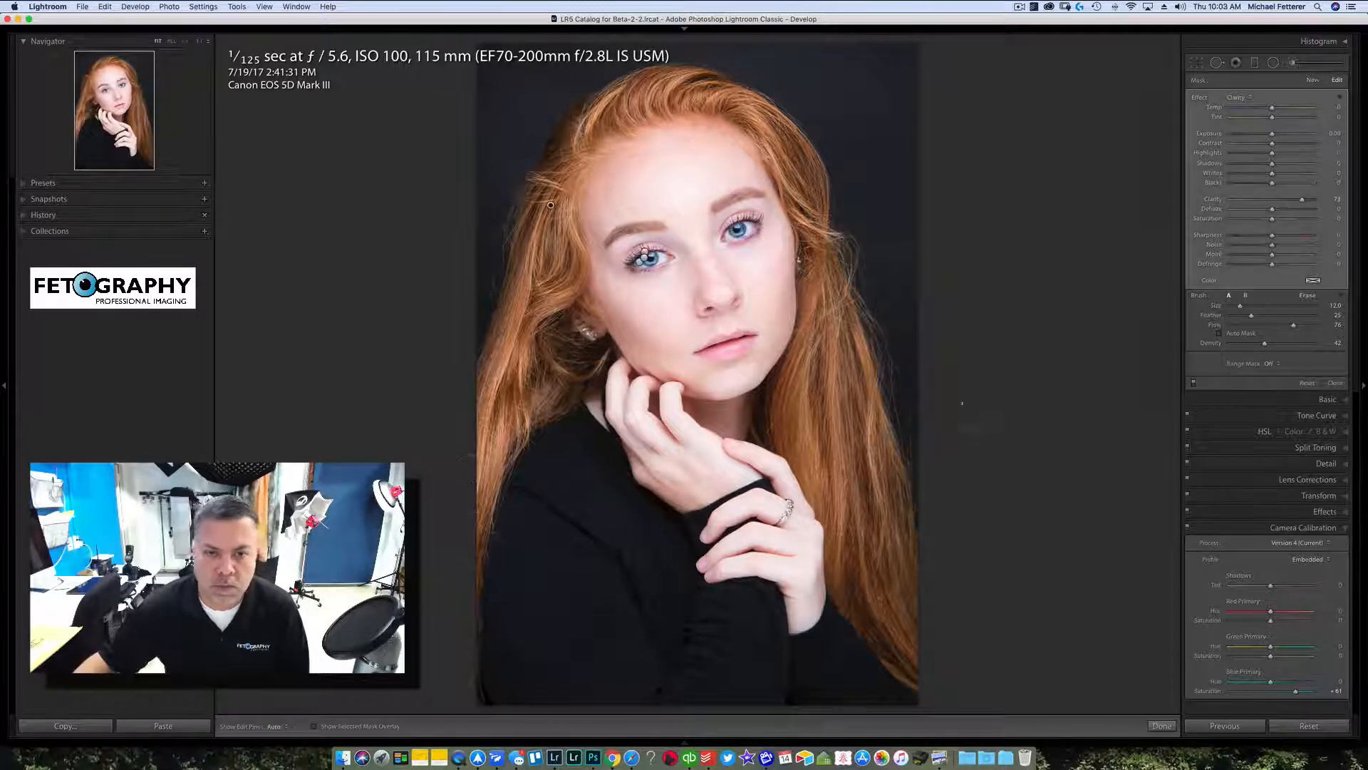
click(1292, 65)
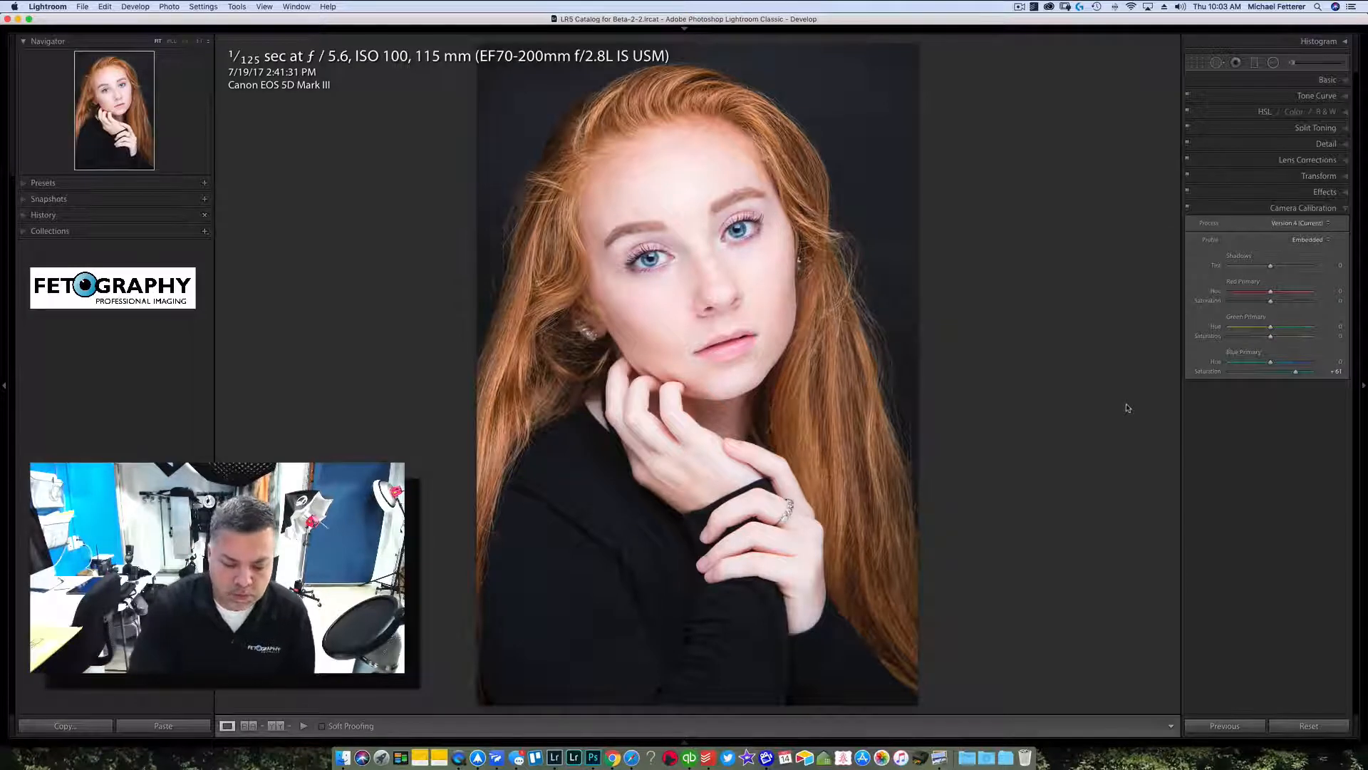
- Compare the portrait repeatedly before and after the Lightroom adjustments
key(backslash)
key(backslash)
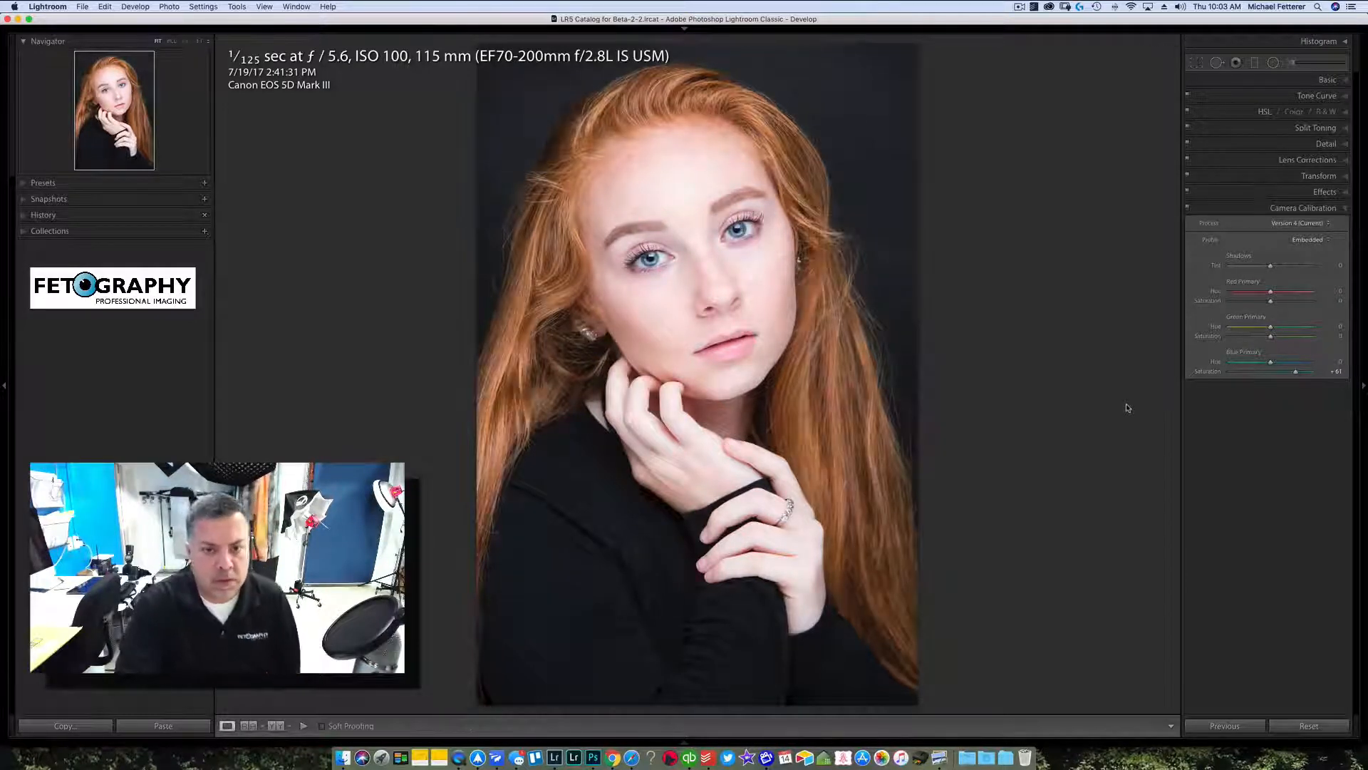
key(backslash)
key(backslash)
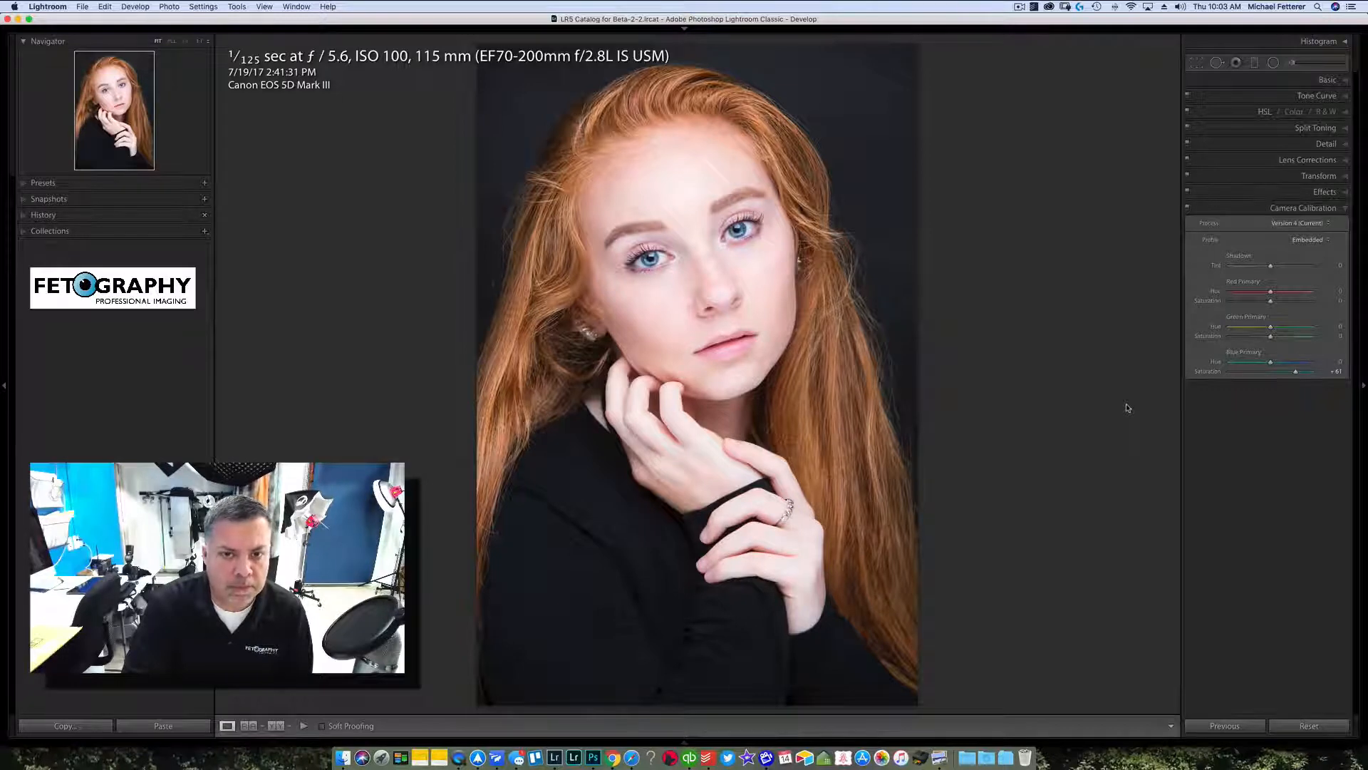
key(backslash)
key(backslash)
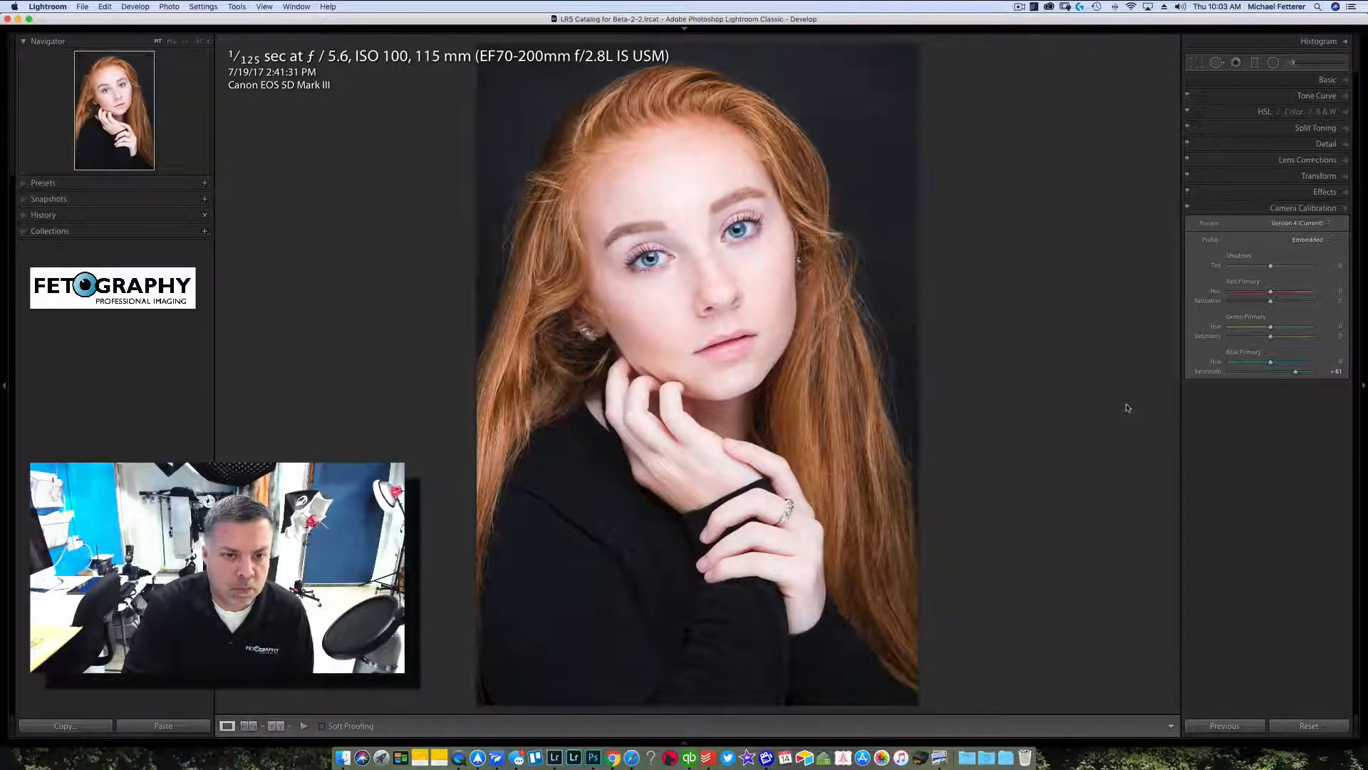
key(backslash)
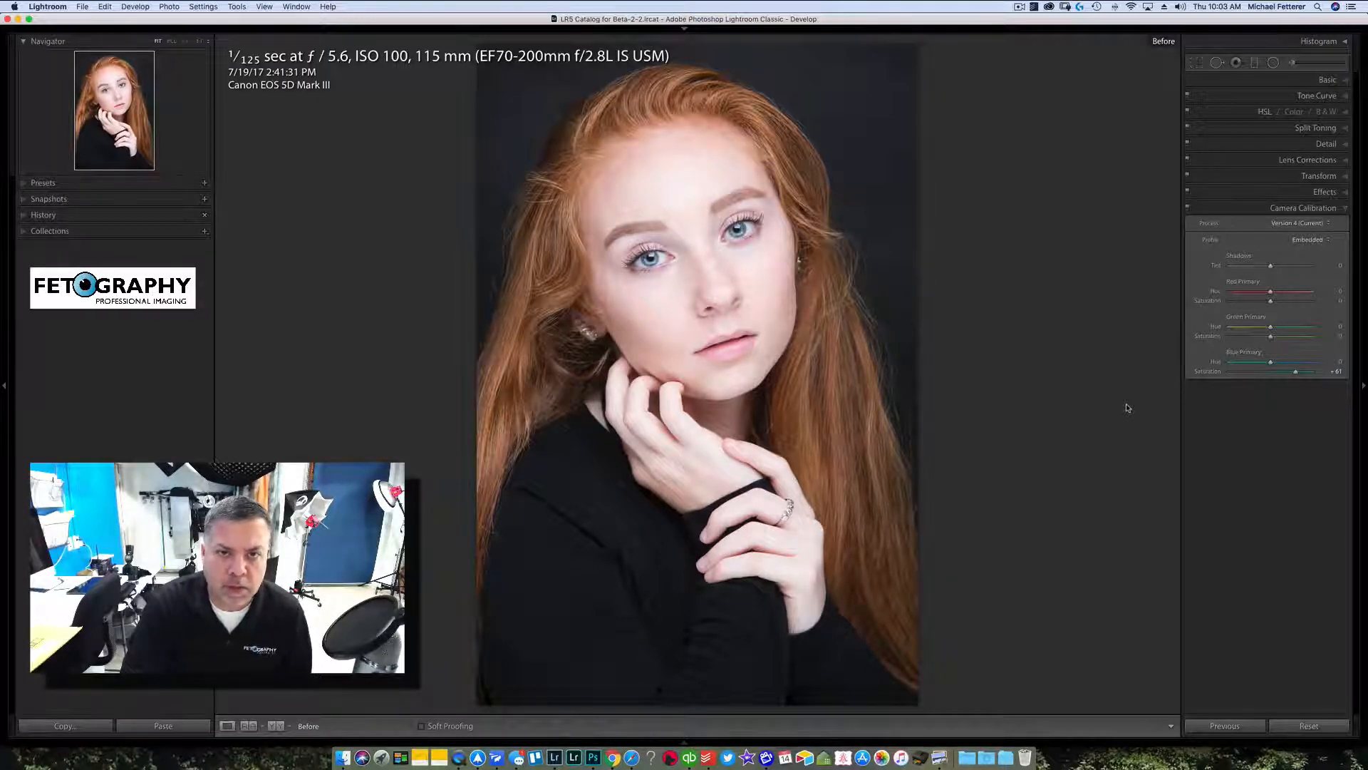
key(backslash)
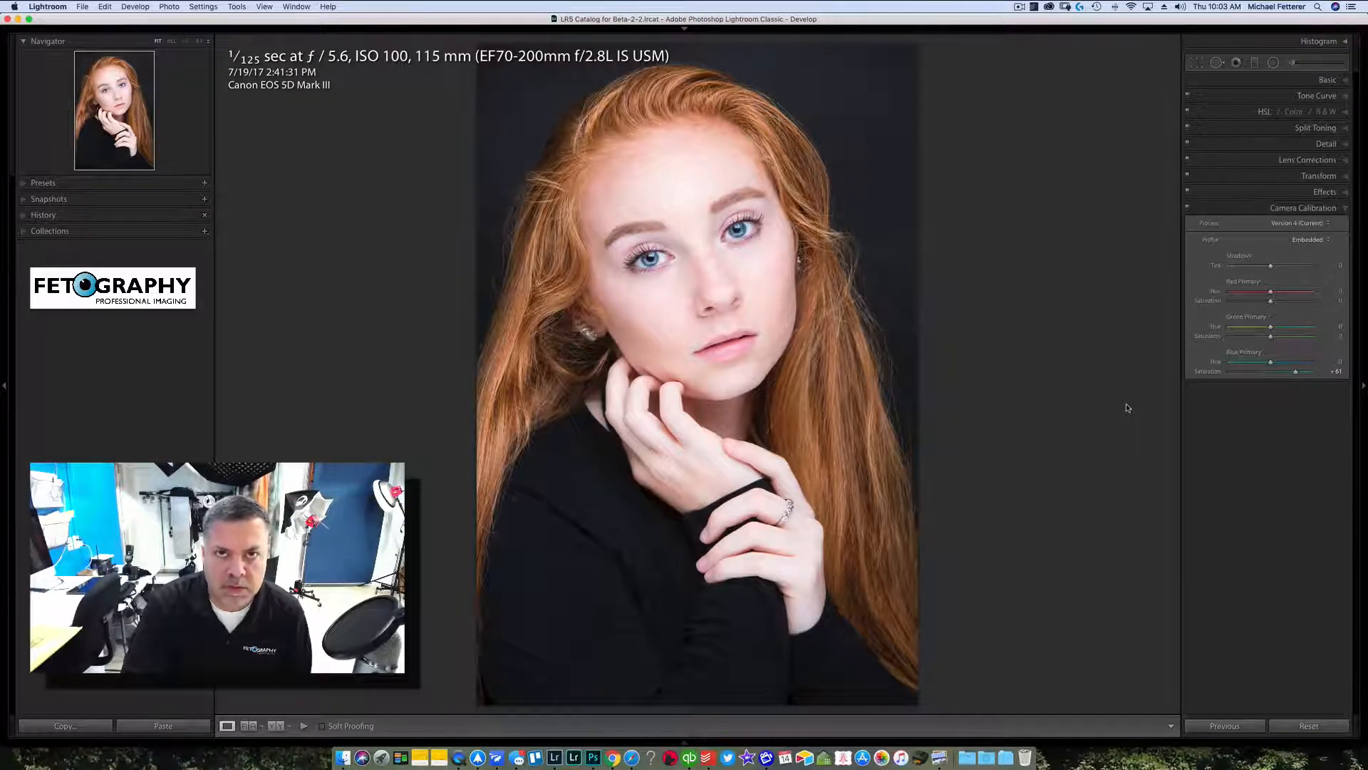
key(backslash)
key(backslash)
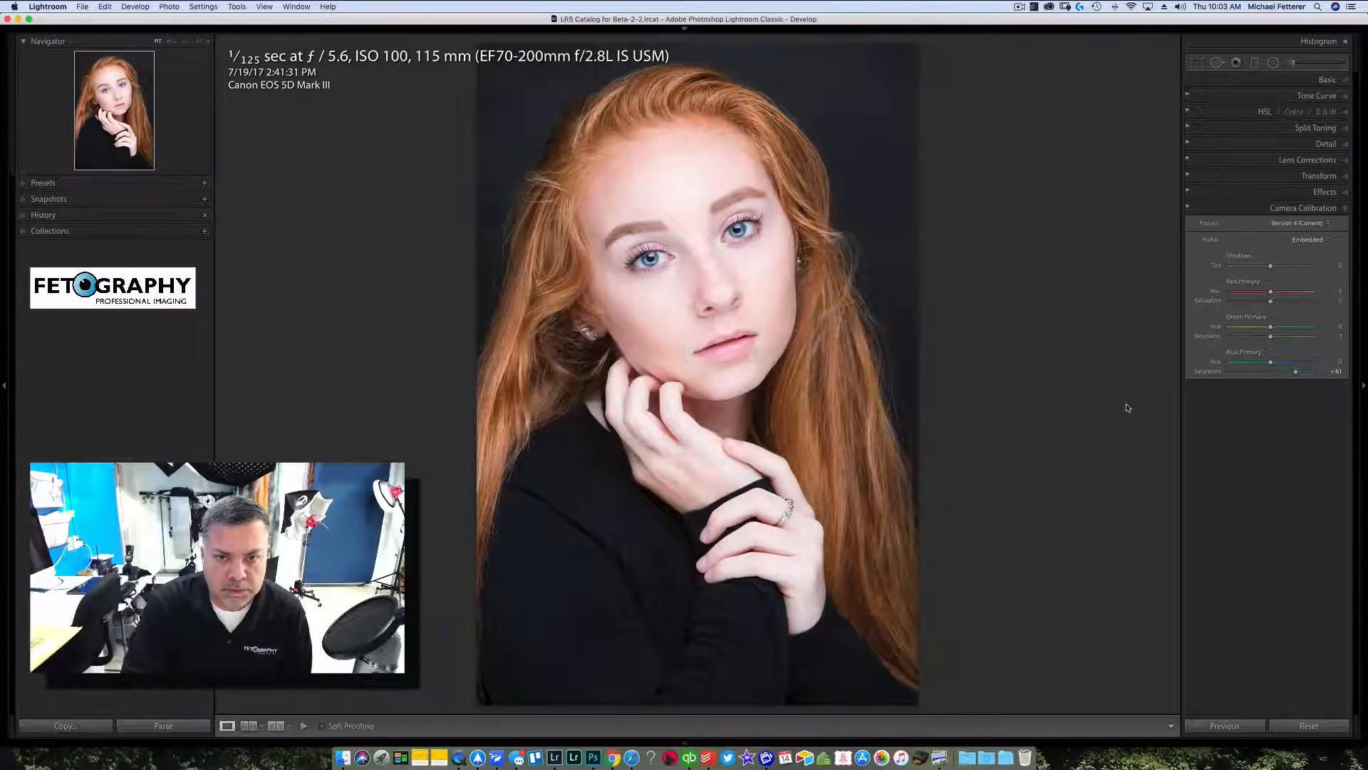
key(backslash)
key(backslash)
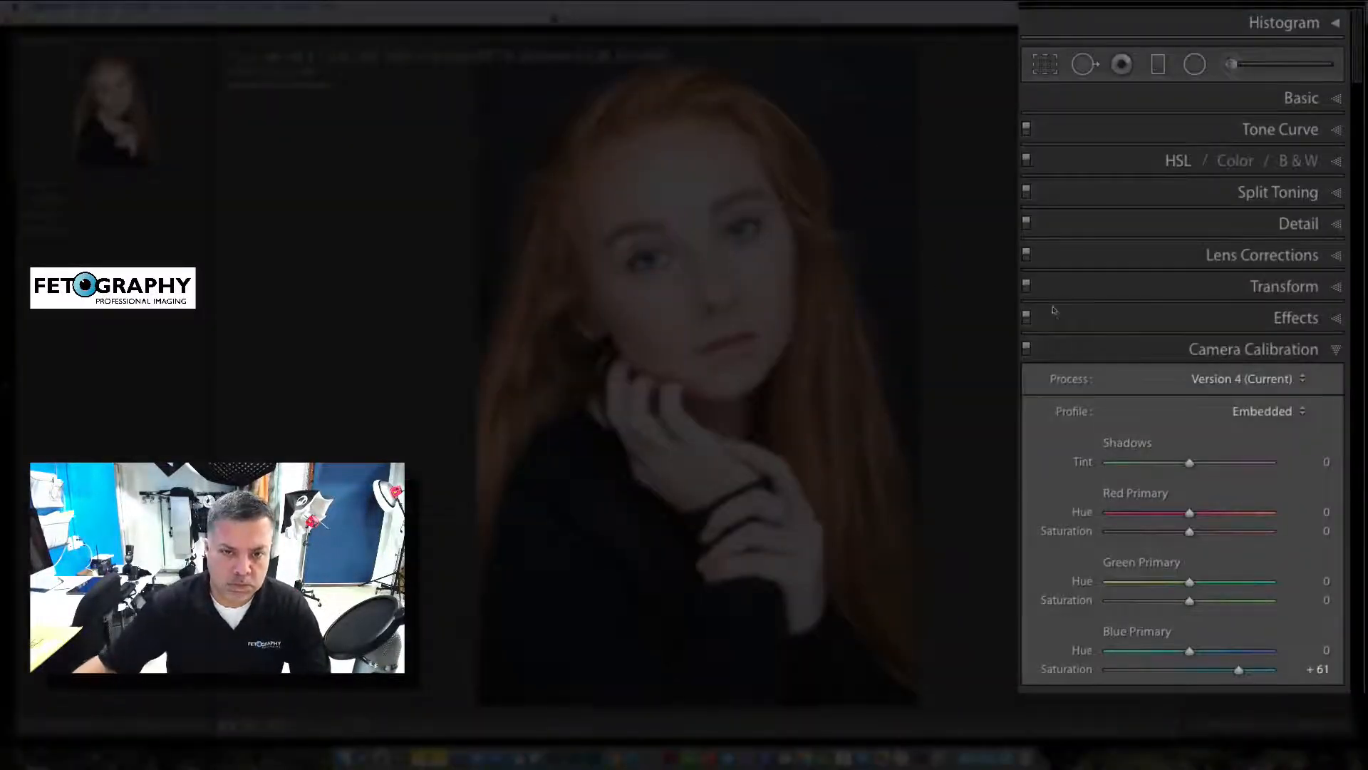
- Darken the edges of the portrait with a negative Post-Crop Vignetting amount
click(1291, 319)
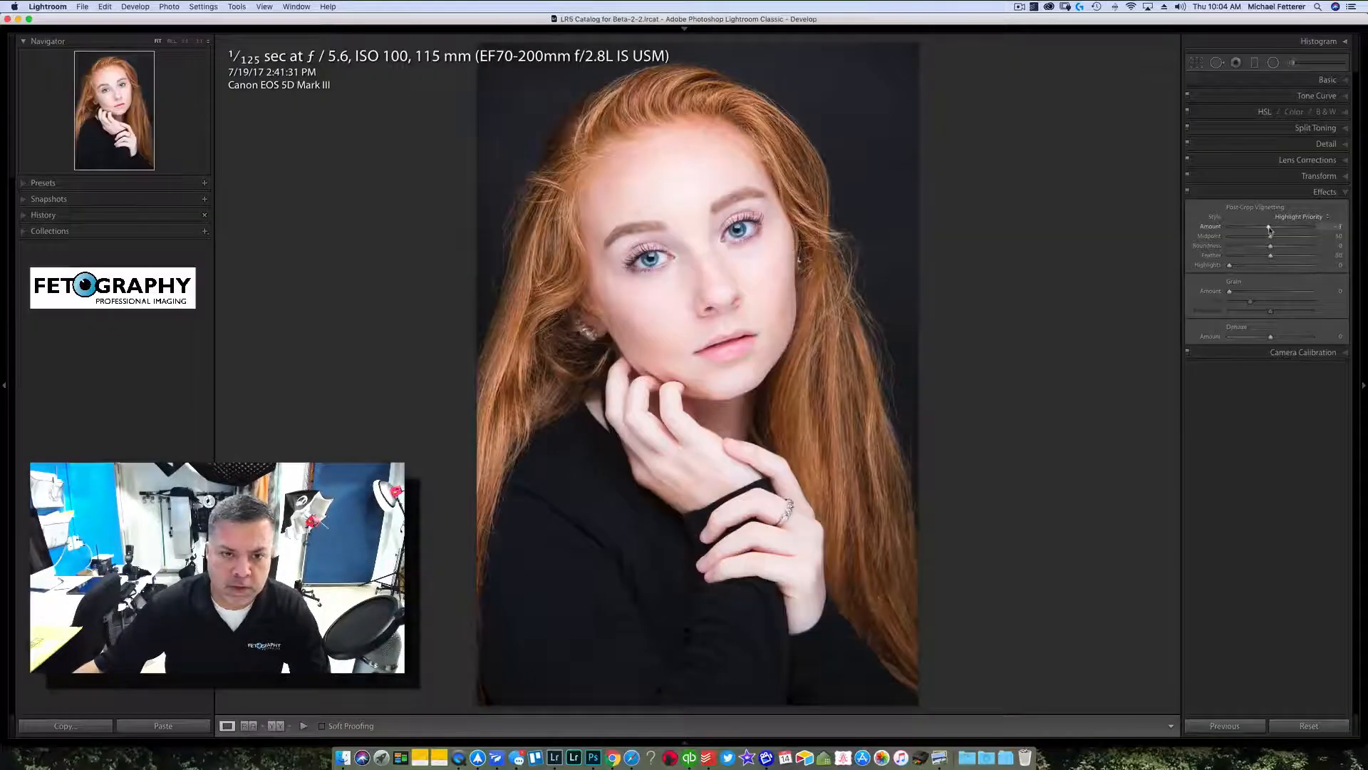
drag(1271, 226, 1254, 226)
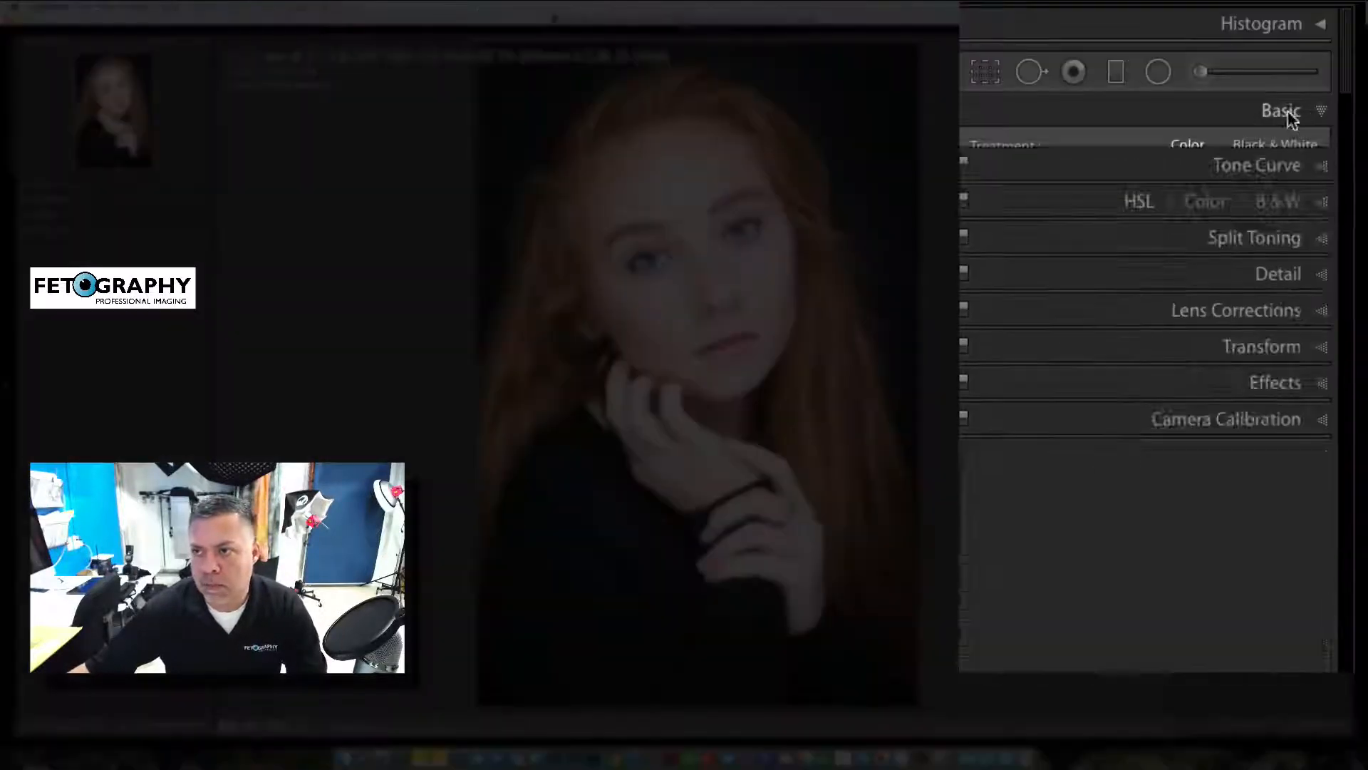
- With the Detail preview centred on an eye, set Luminance noise reduction to 26 and the sharpening amount to 49
click(1328, 81)
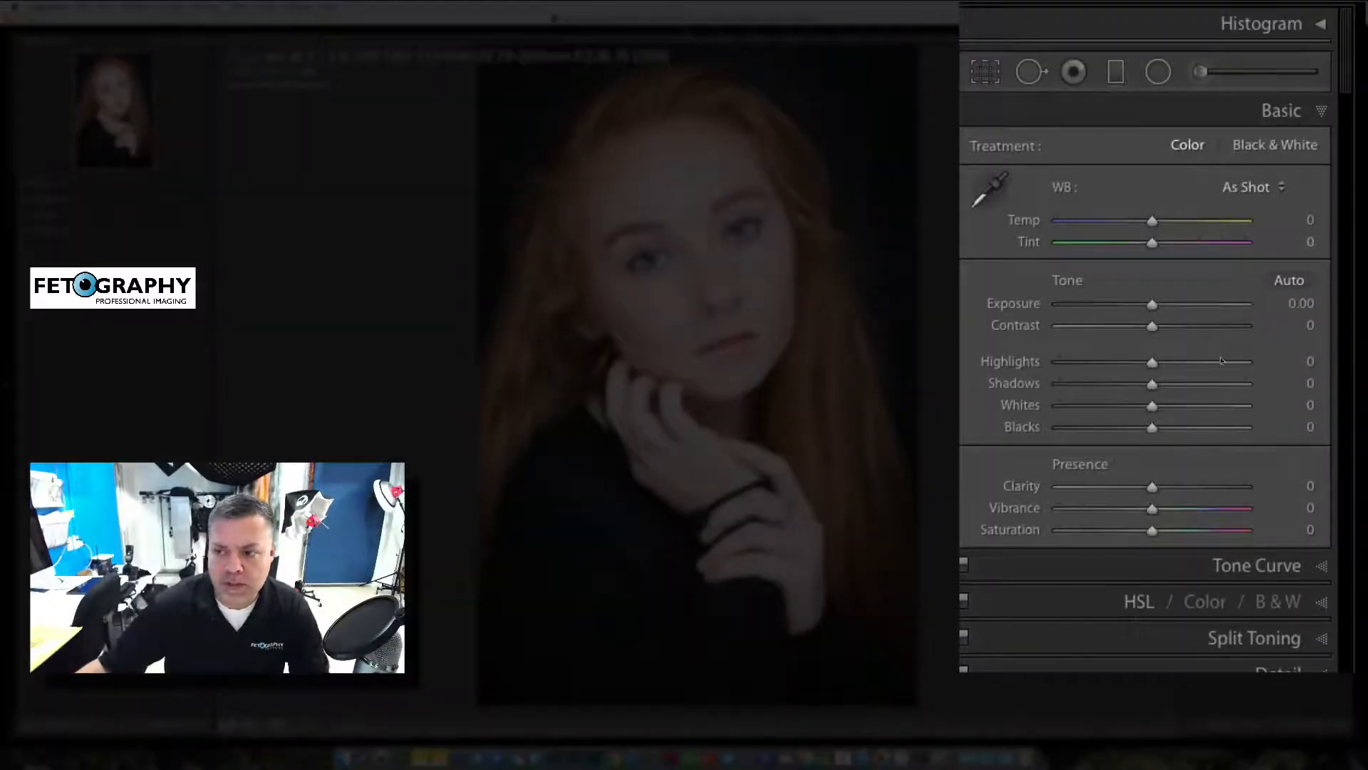
click(1270, 670)
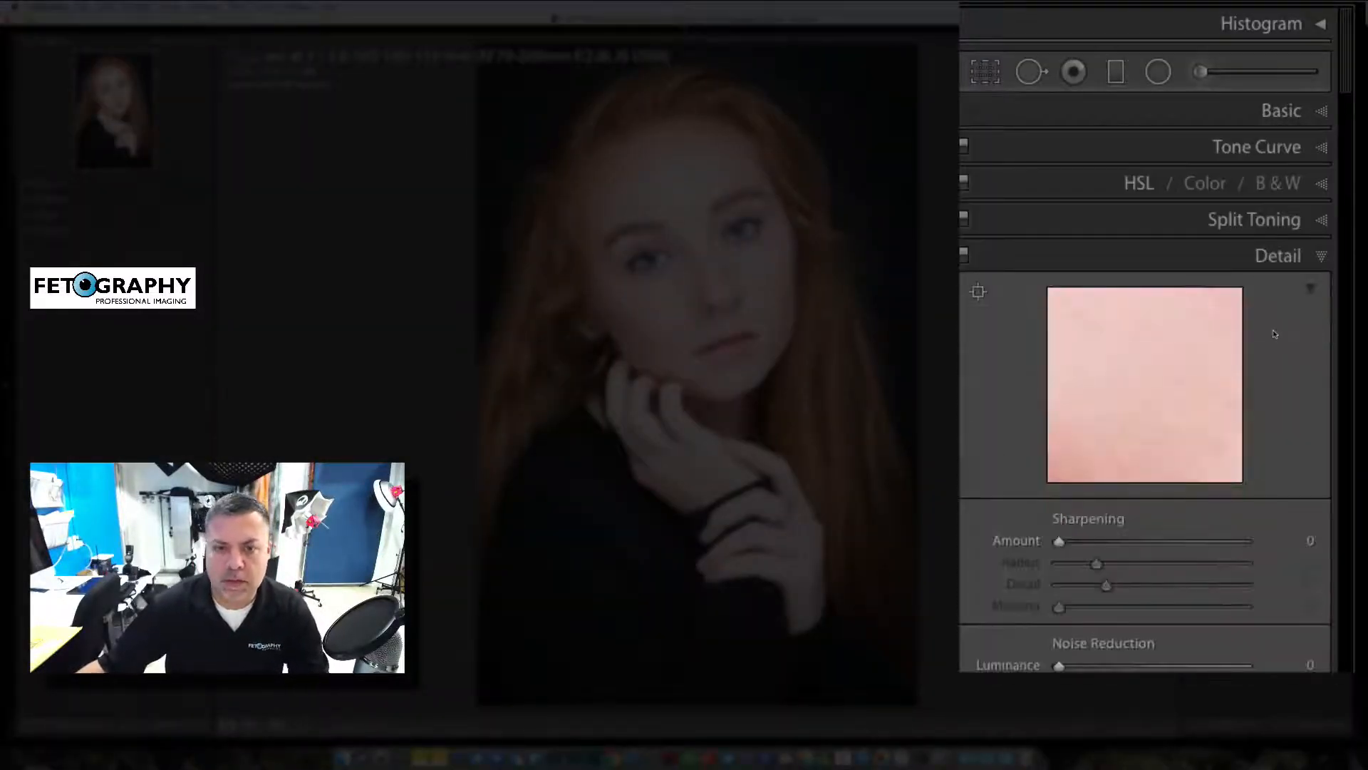
click(1154, 398)
click(1124, 360)
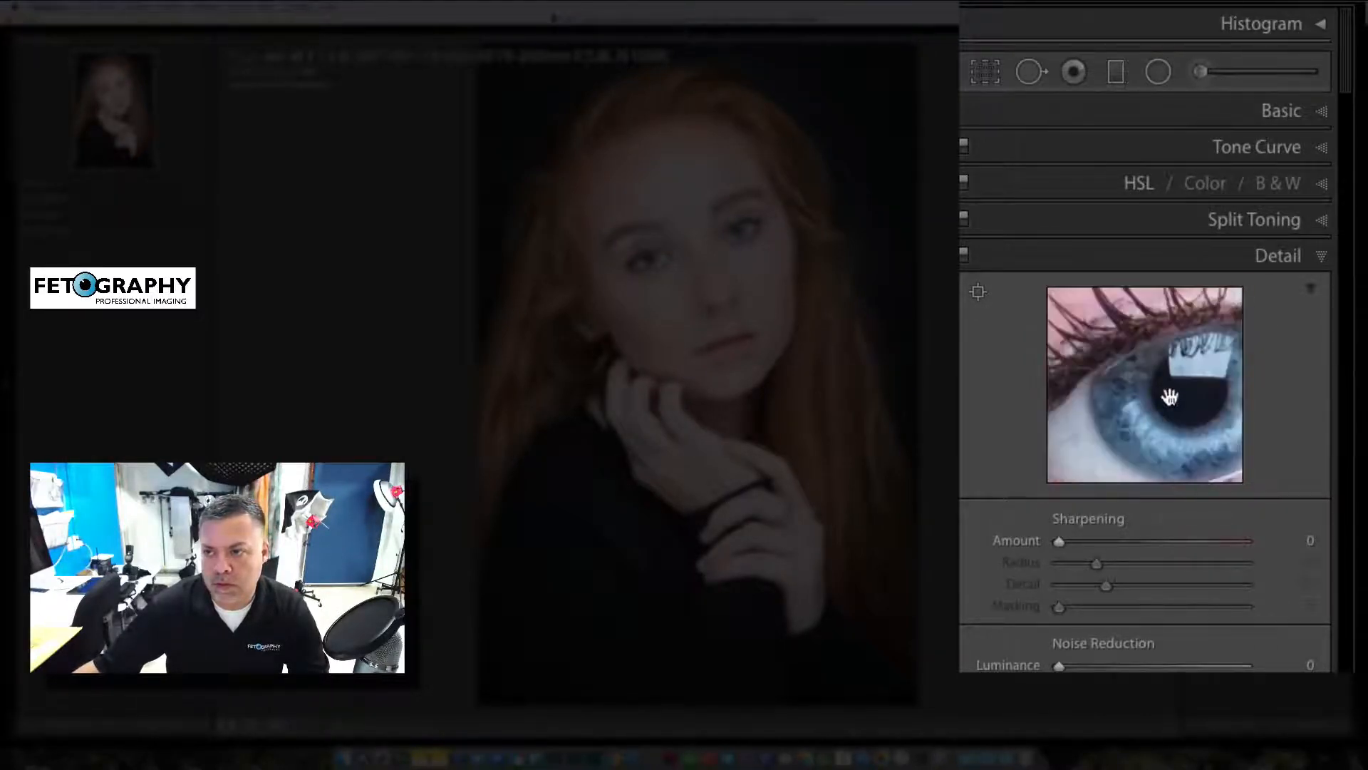
drag(1171, 397, 1135, 378)
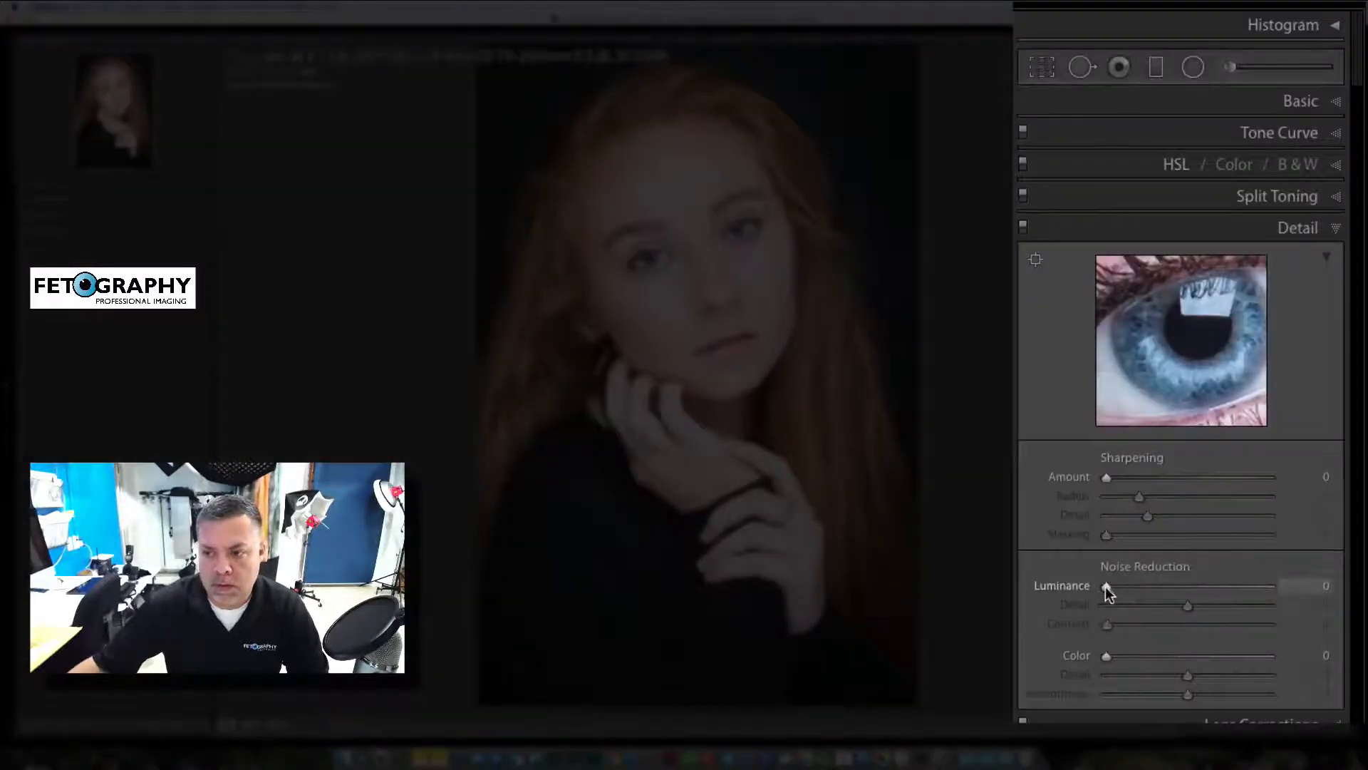
drag(1106, 585, 1133, 590)
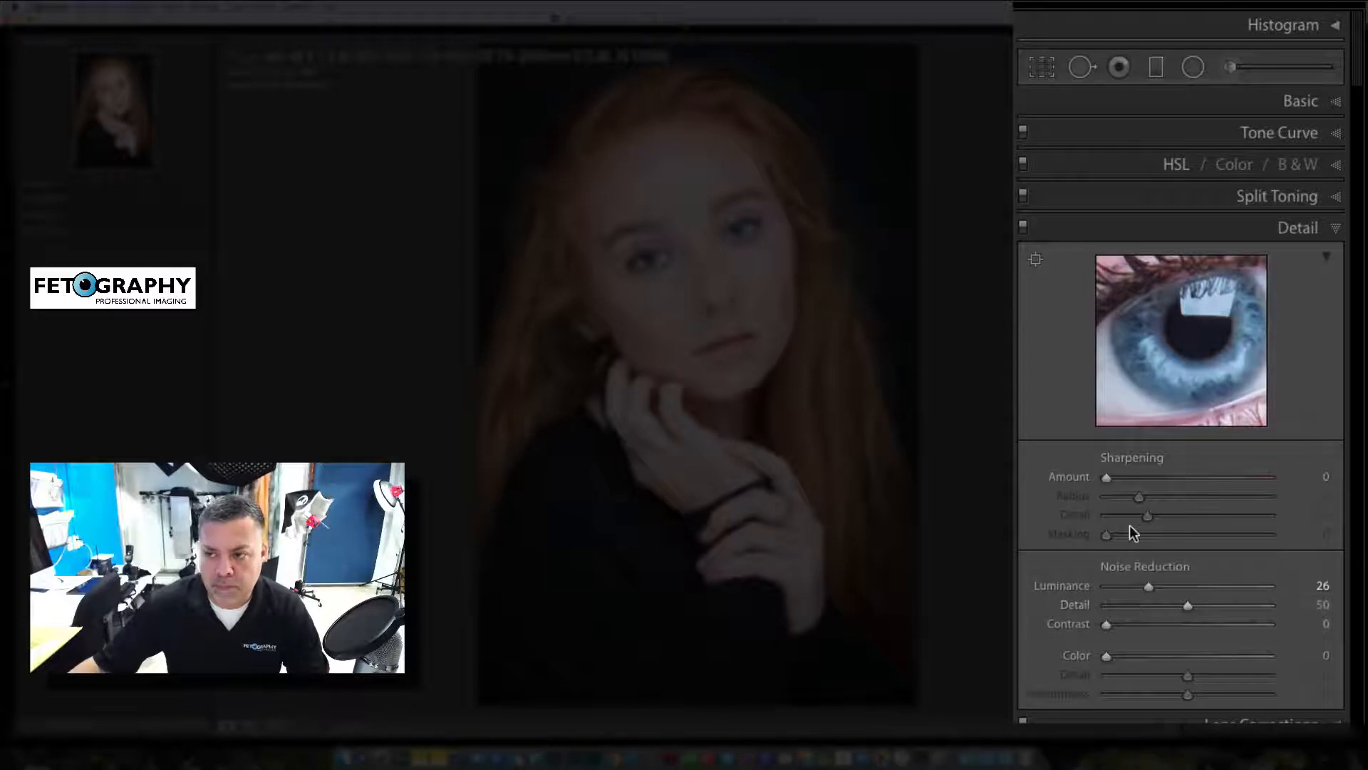
drag(1106, 476, 1148, 478)
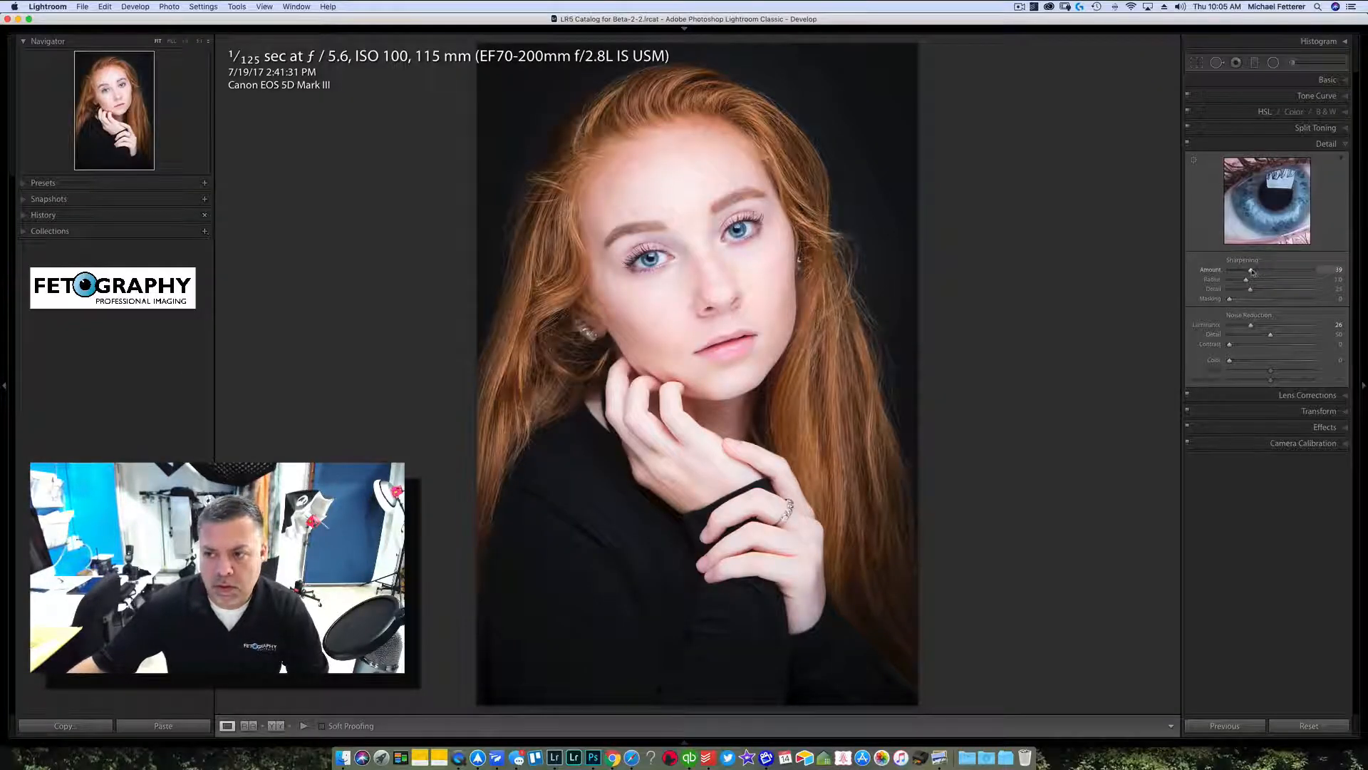
drag(1255, 272, 1258, 272)
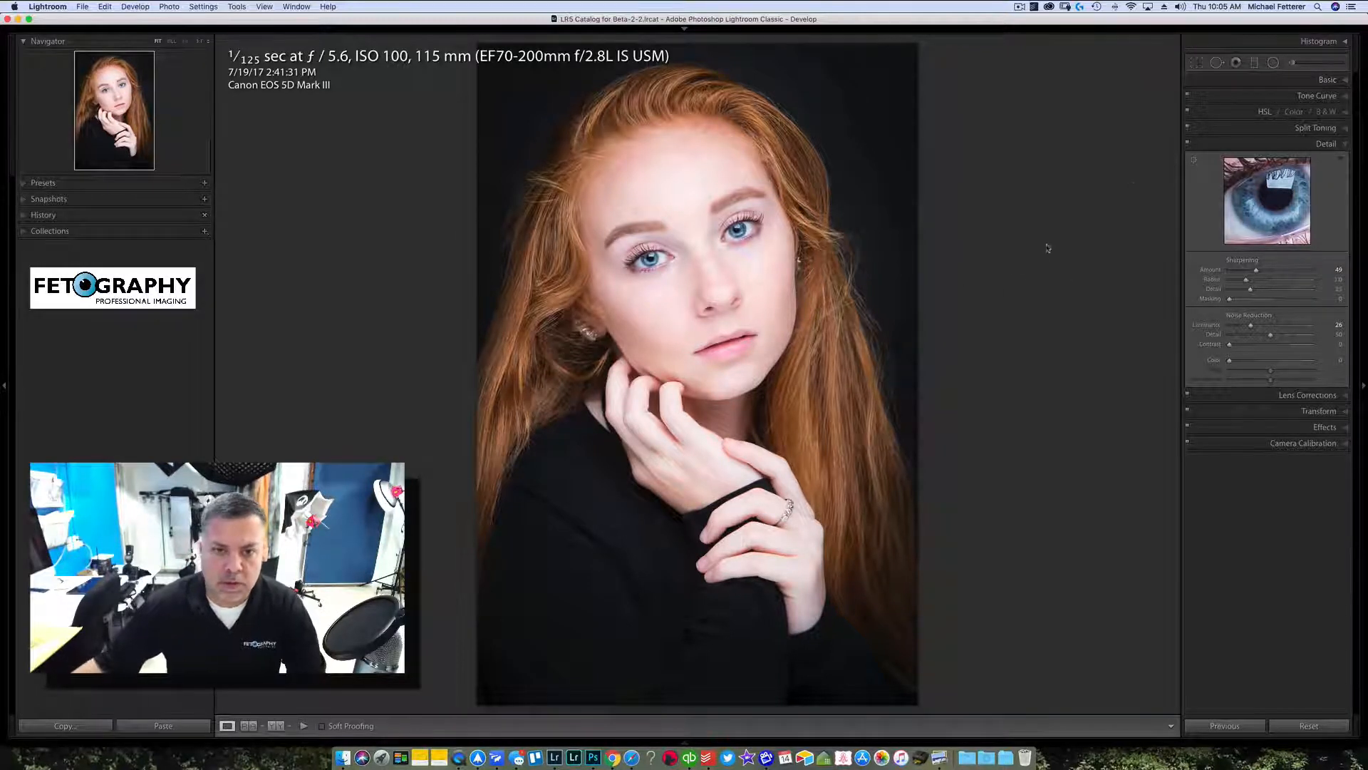
- Set up a new Adjustment Brush with the Saturation effect at 26 for a close-up of the eye
click(1293, 63)
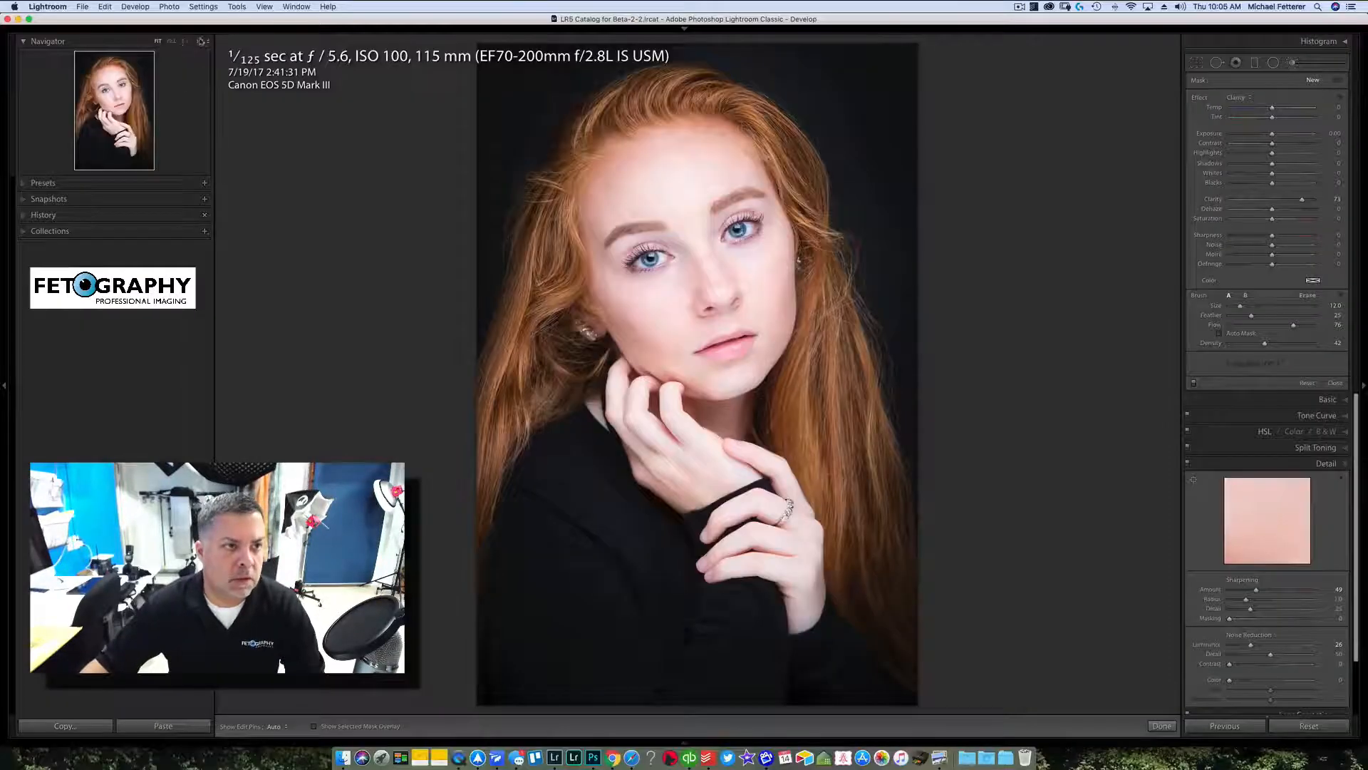
click(200, 41)
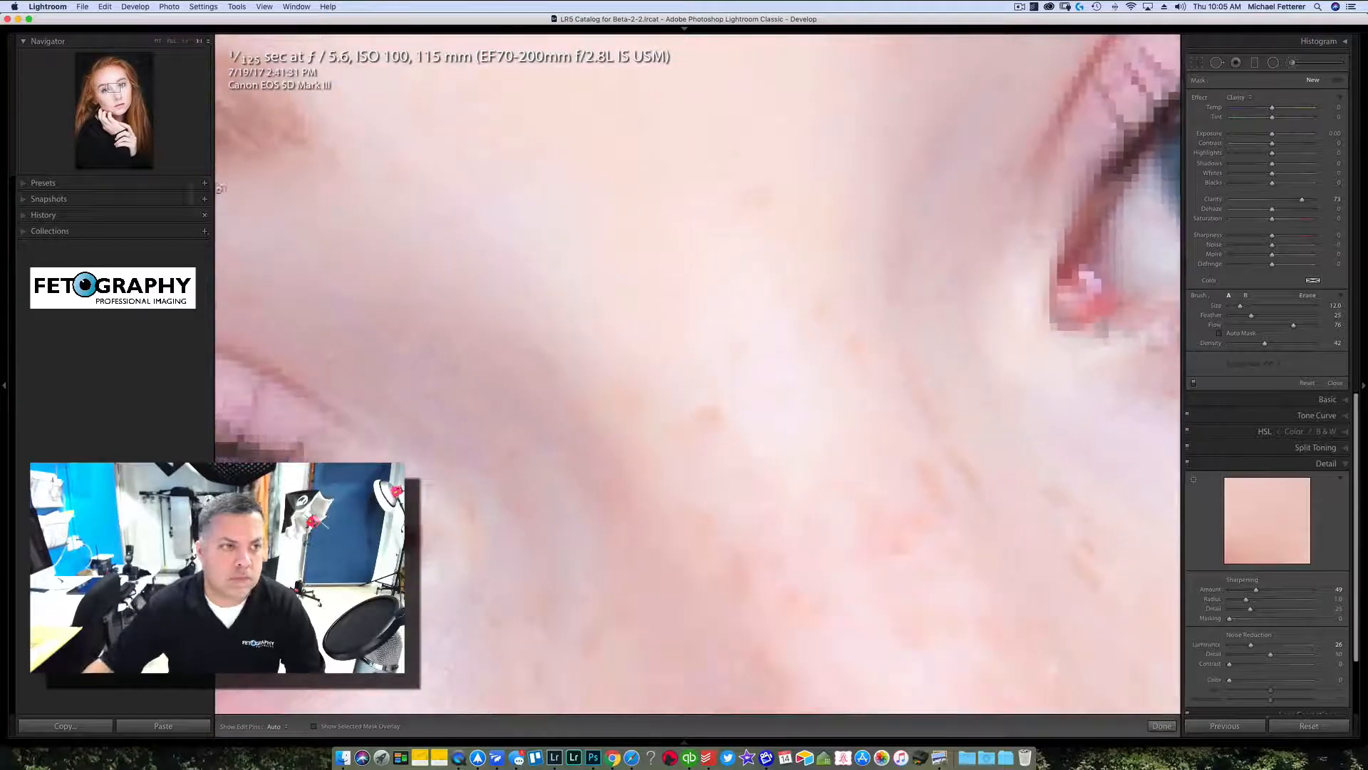
click(208, 41)
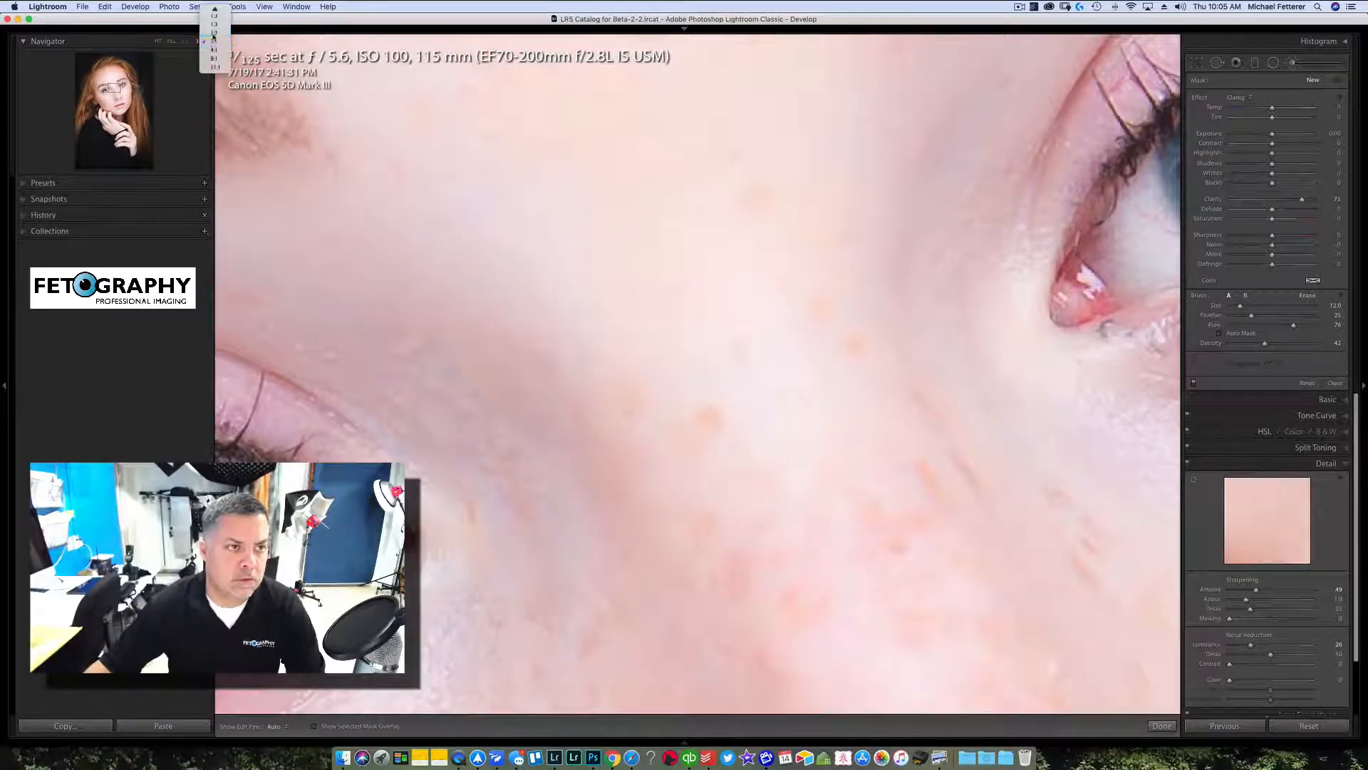
click(214, 31)
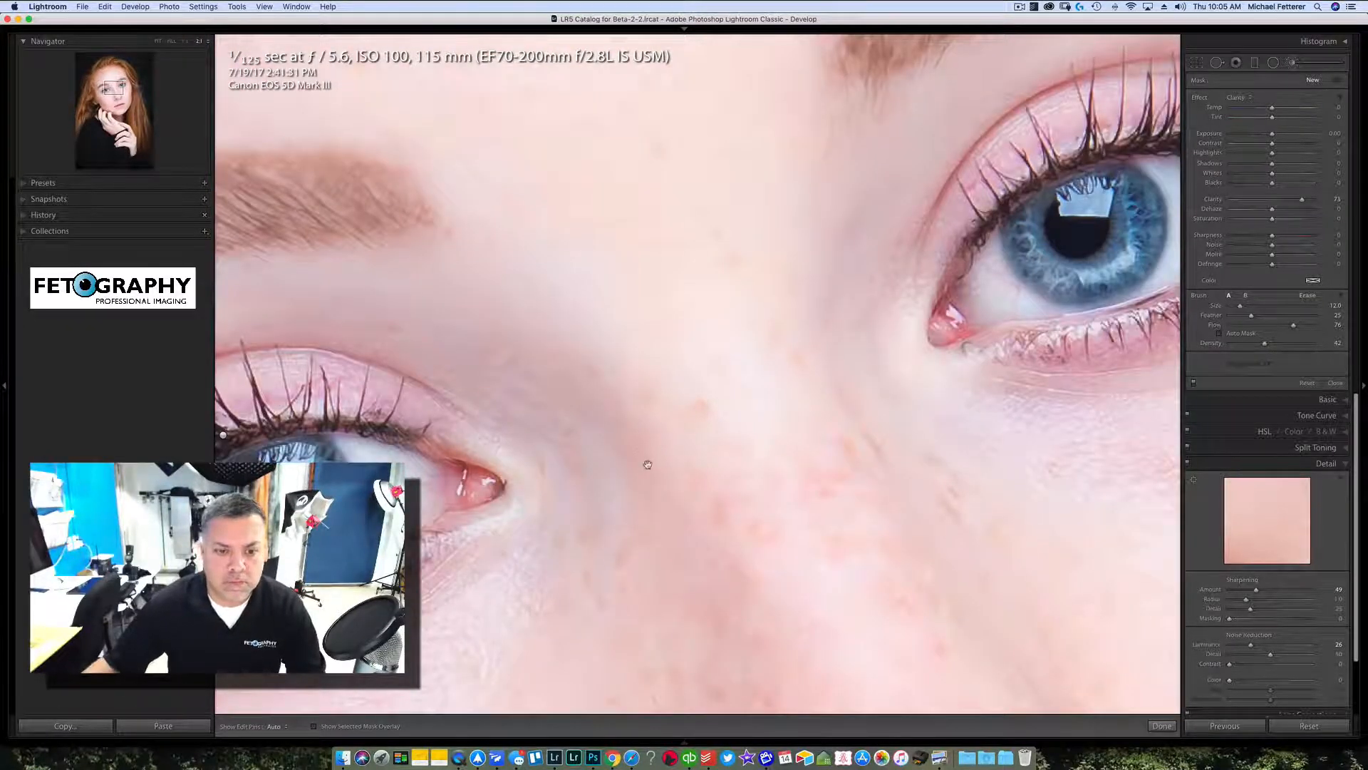
drag(660, 451, 1075, 235)
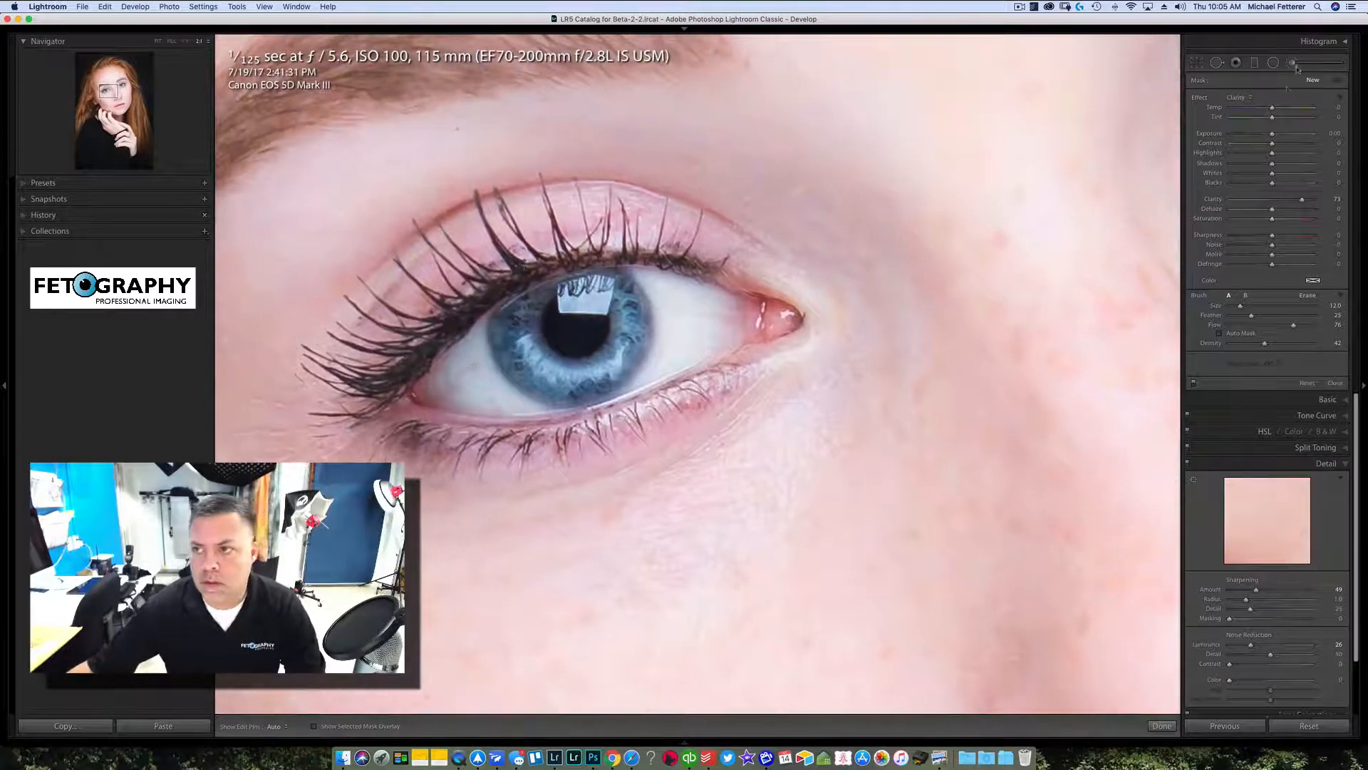
click(1242, 101)
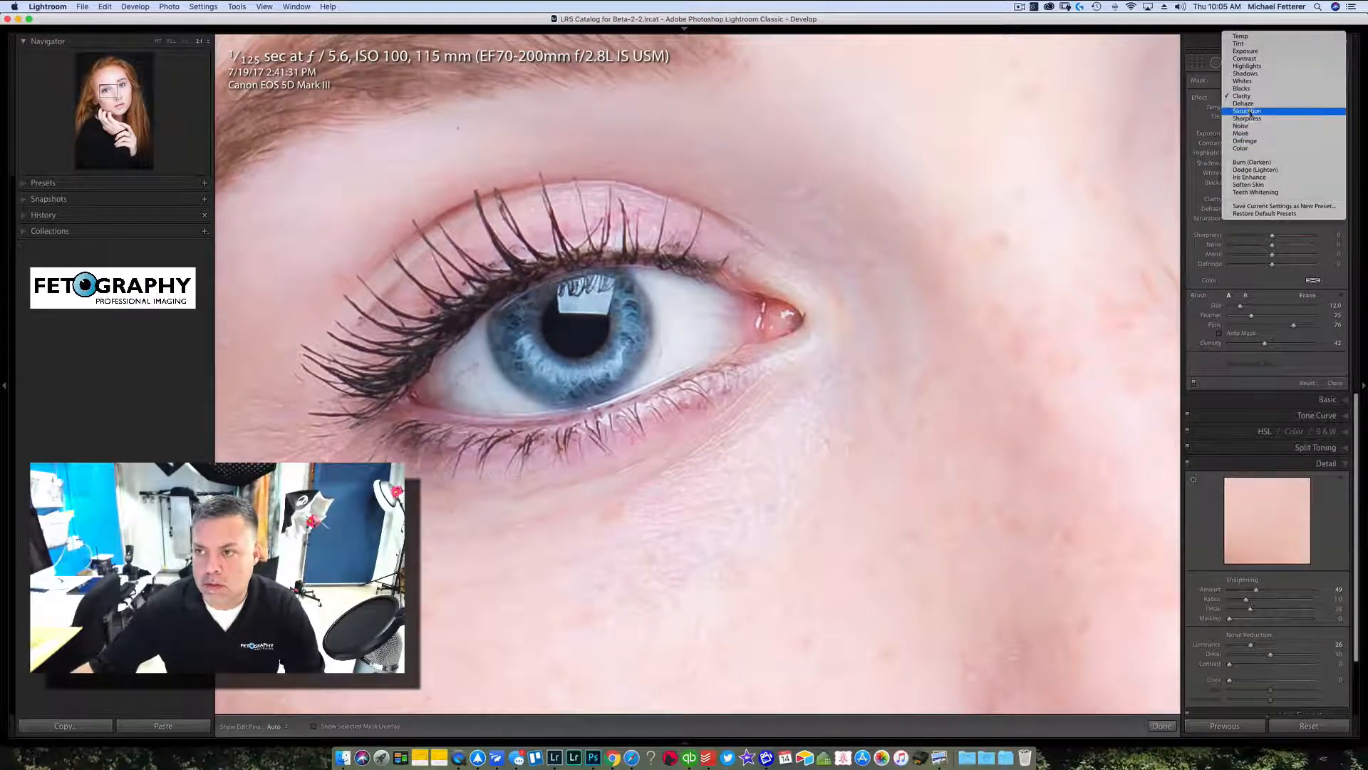
click(1294, 111)
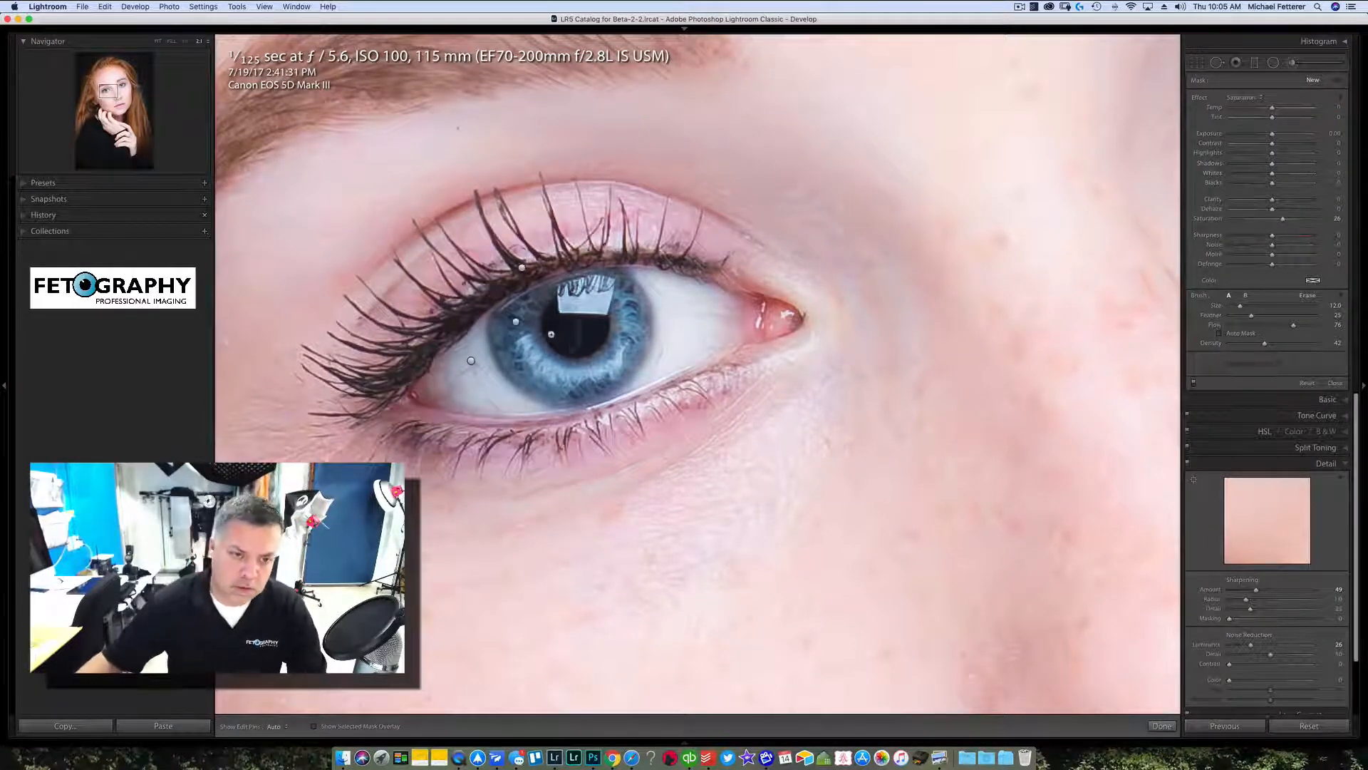
- Paint the saturation boost over the irises of both eyes with the brush reduced to size 7
key(bracketleft)
key(bracketleft)
key(bracketleft)
key(bracketleft)
key(bracketleft)
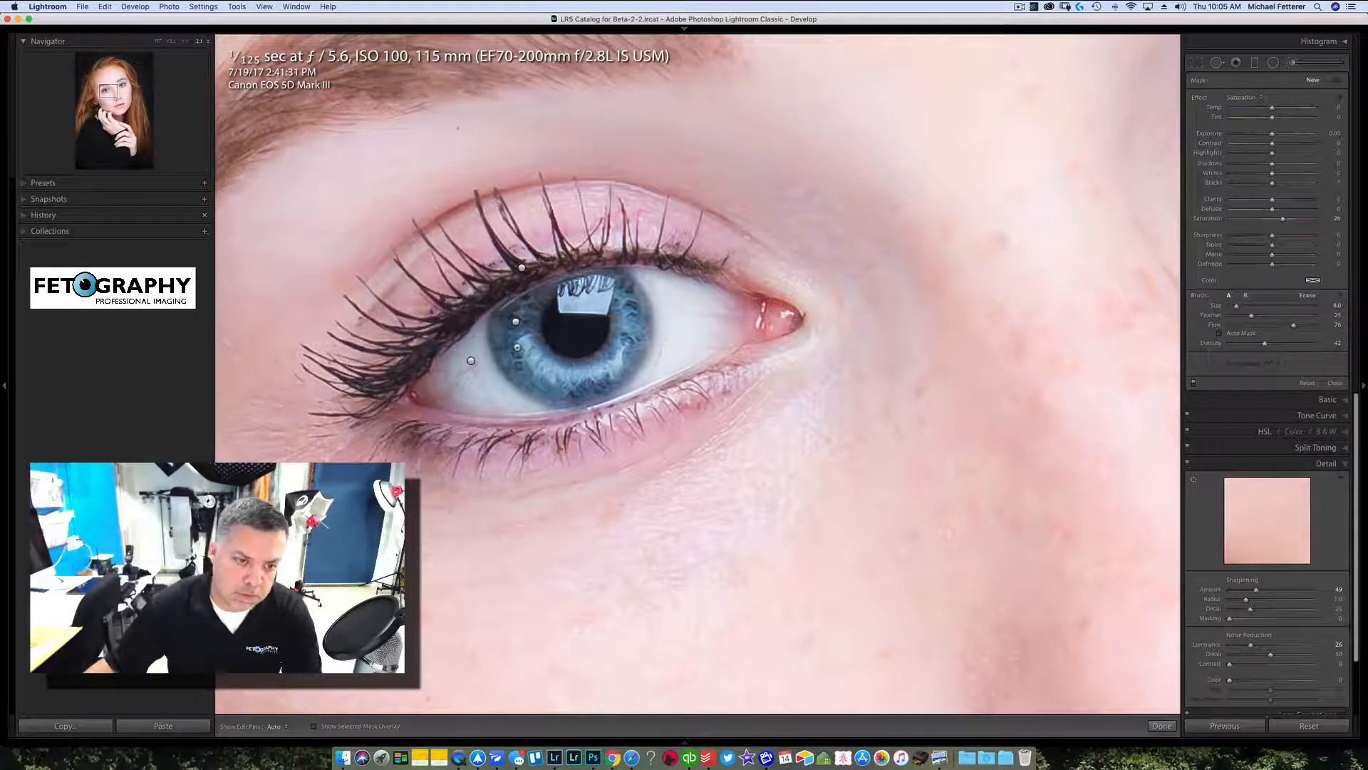
key(h)
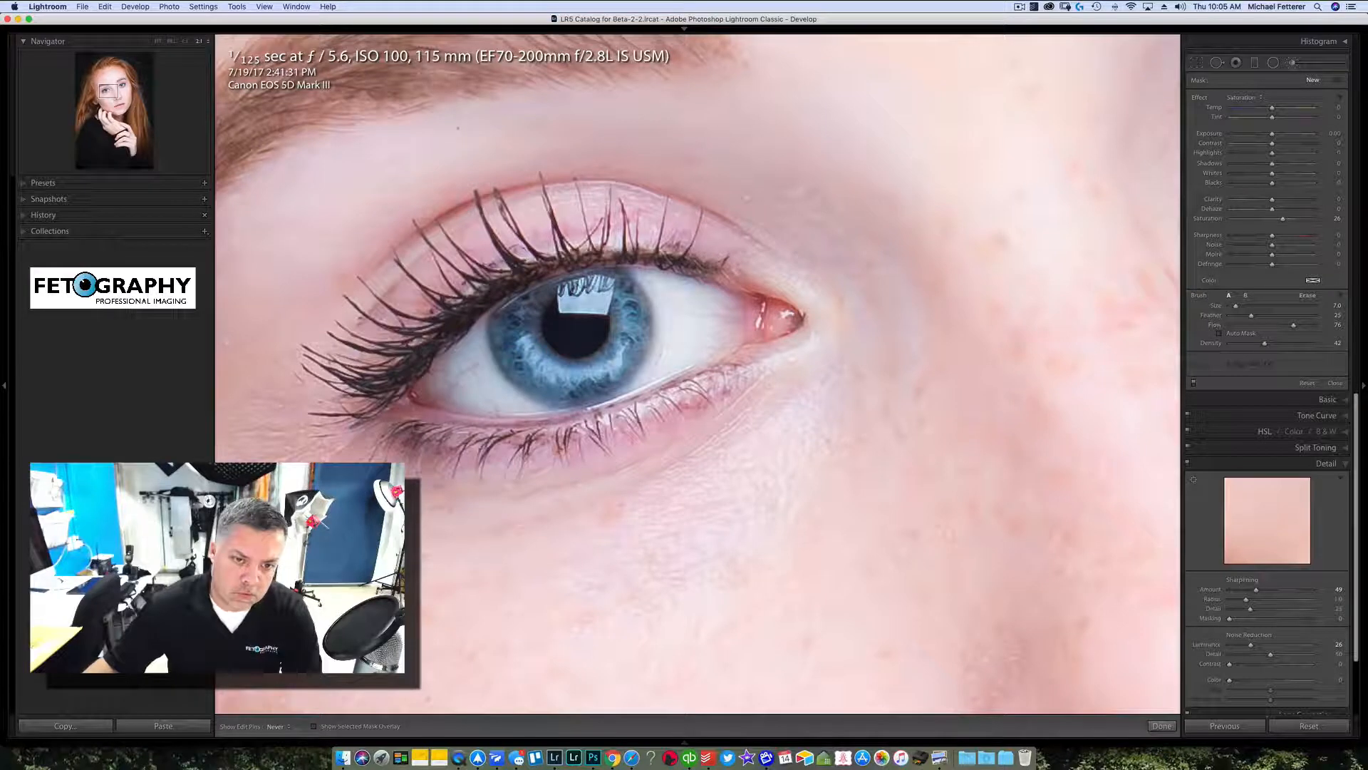
key(h)
drag(1118, 275, 579, 387)
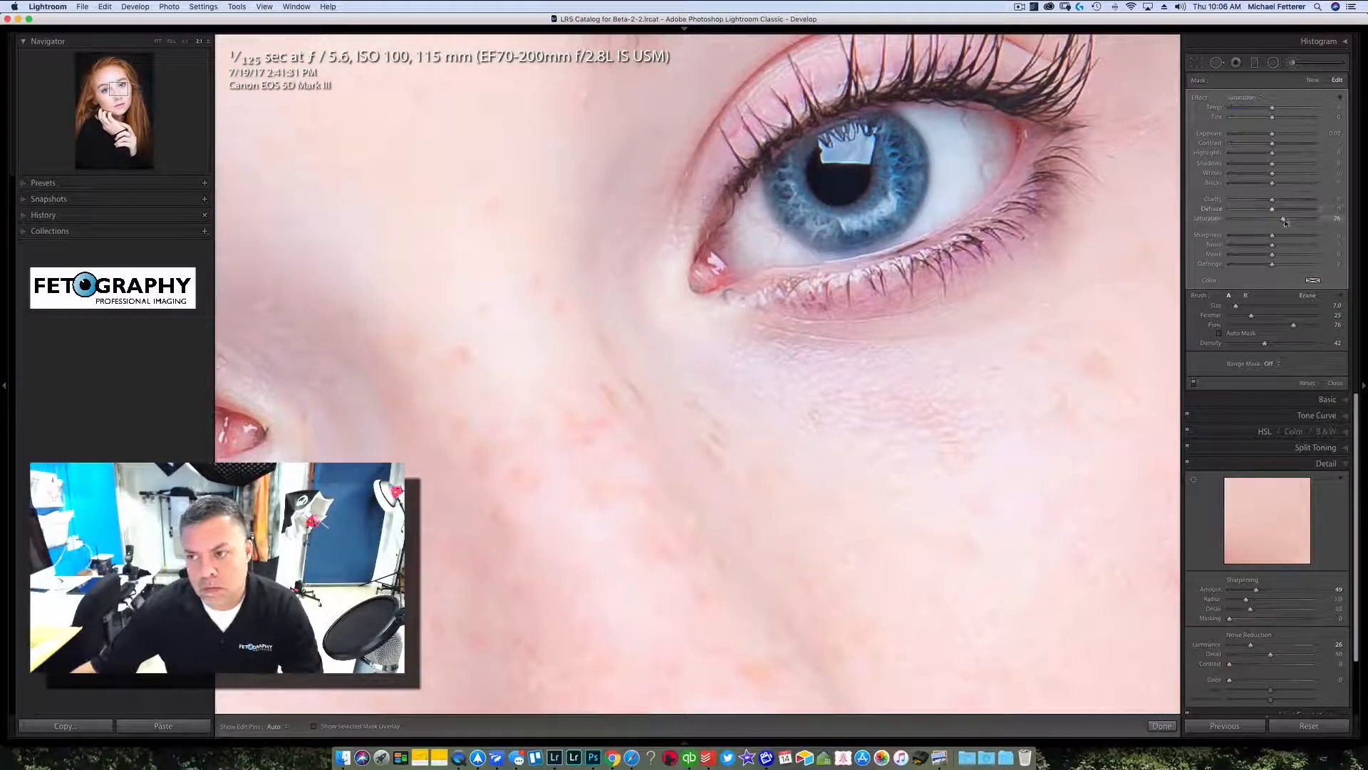
- Raise the iris brush adjustment's Saturation to 62 and close the Adjustment Brush with the whole portrait in view
drag(1285, 221, 1298, 221)
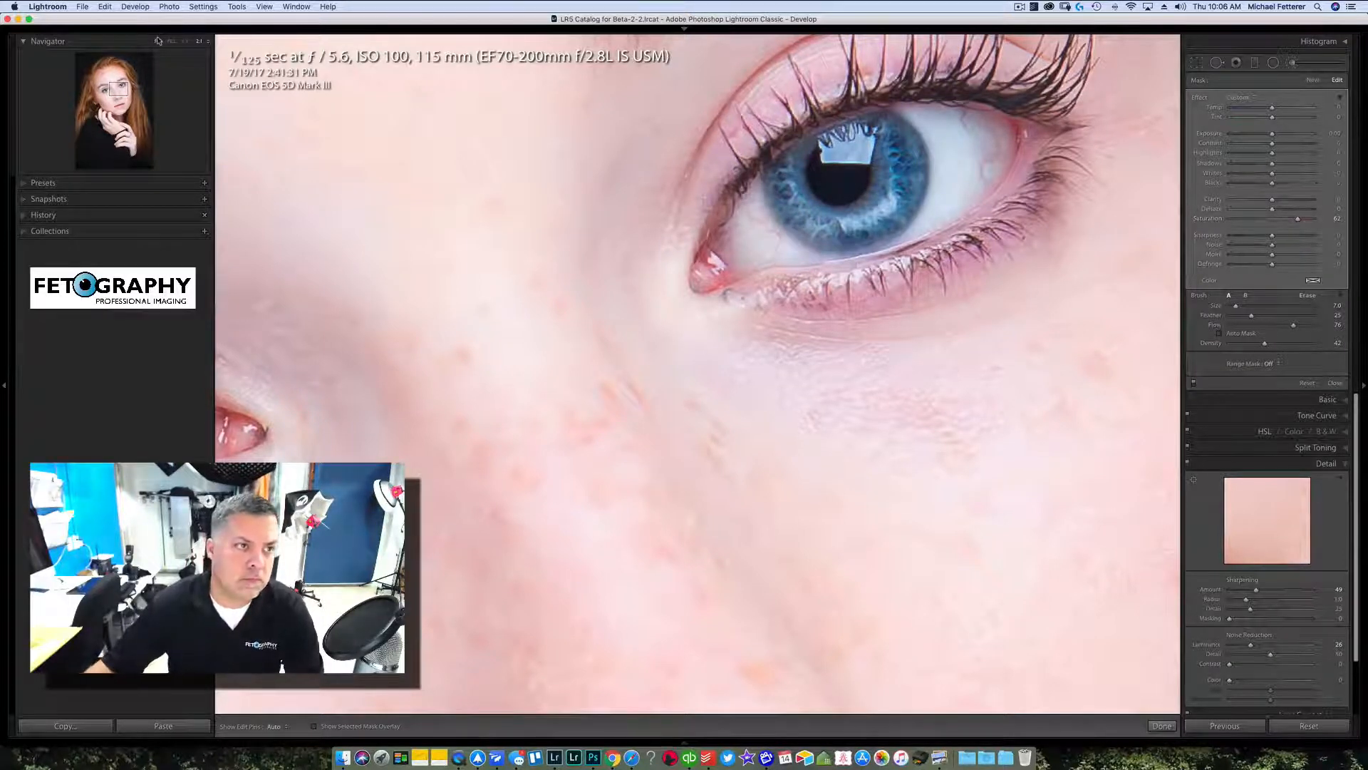
key(z)
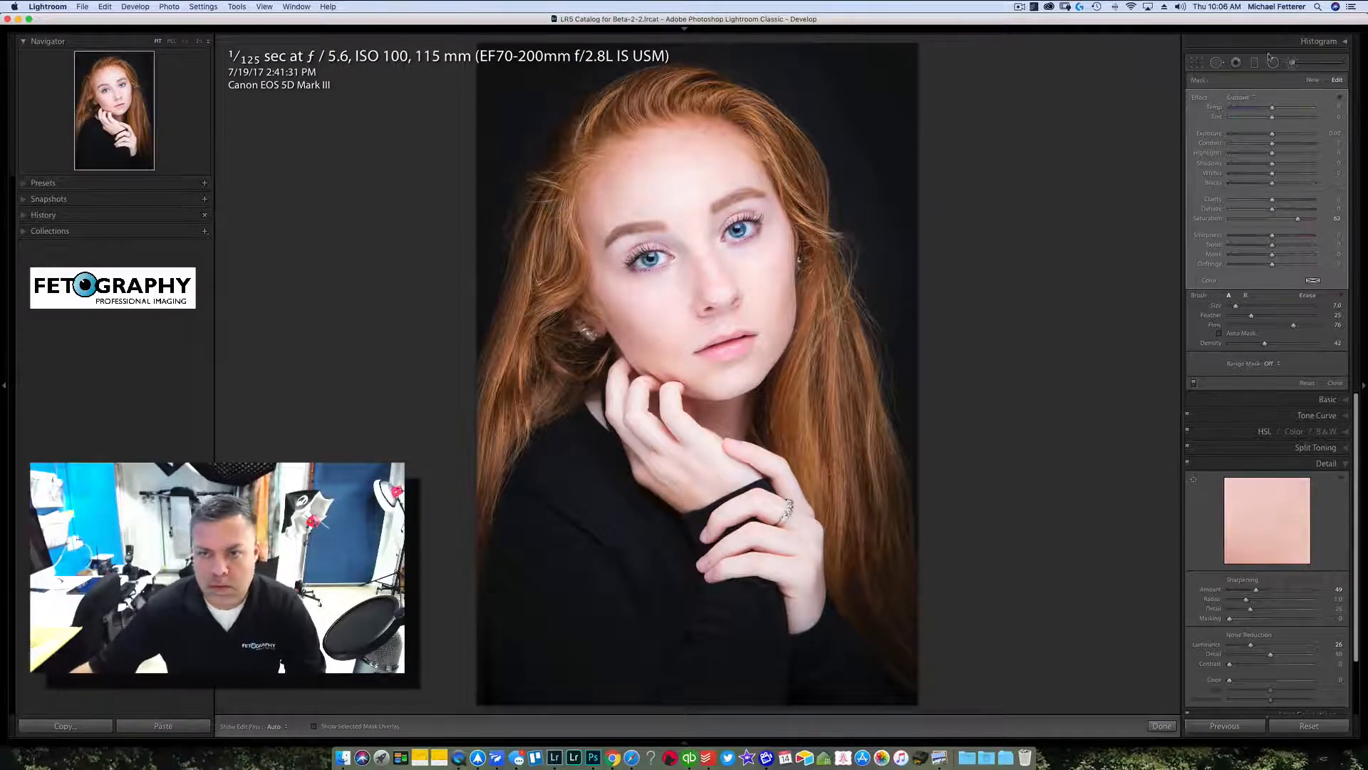
key(k)
- Compare the portrait's original and edited versions several times in the full-image view
key(backslash)
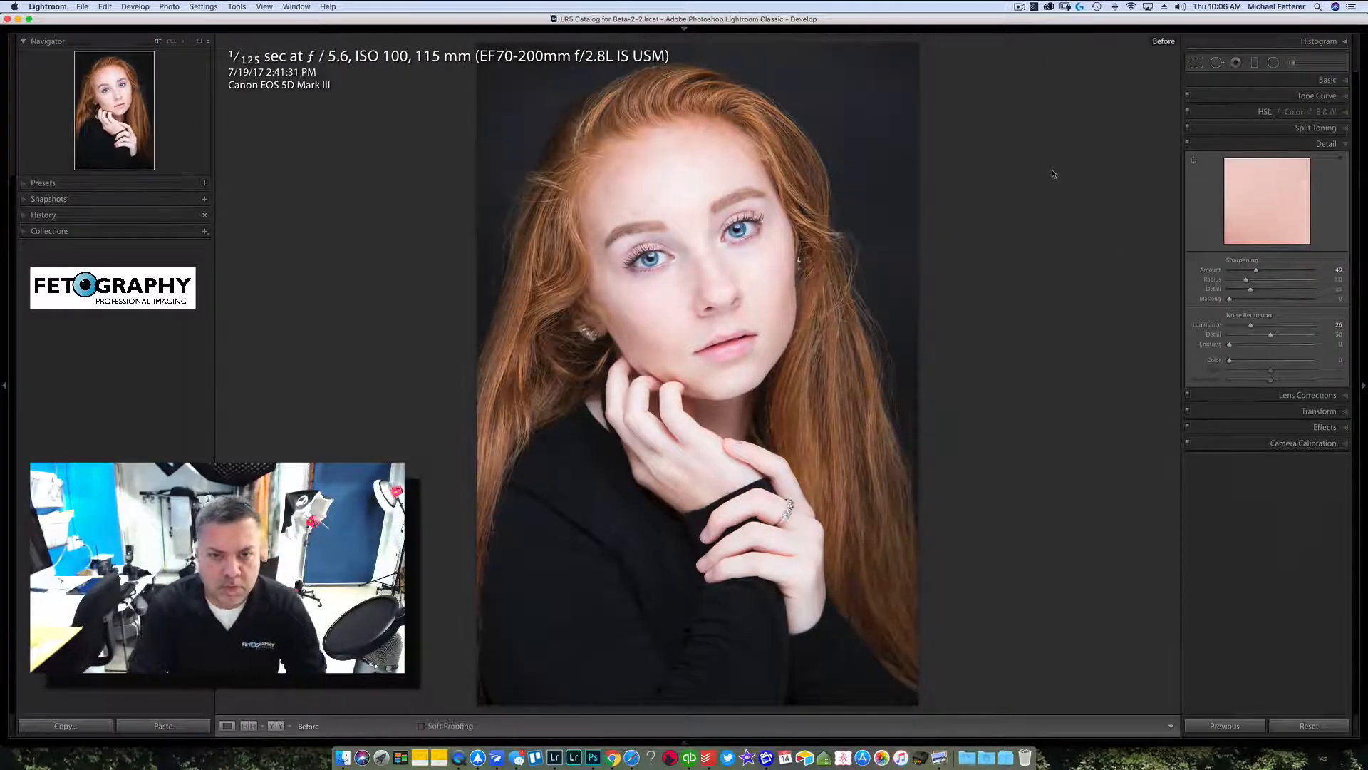
key(backslash)
key(backslash)
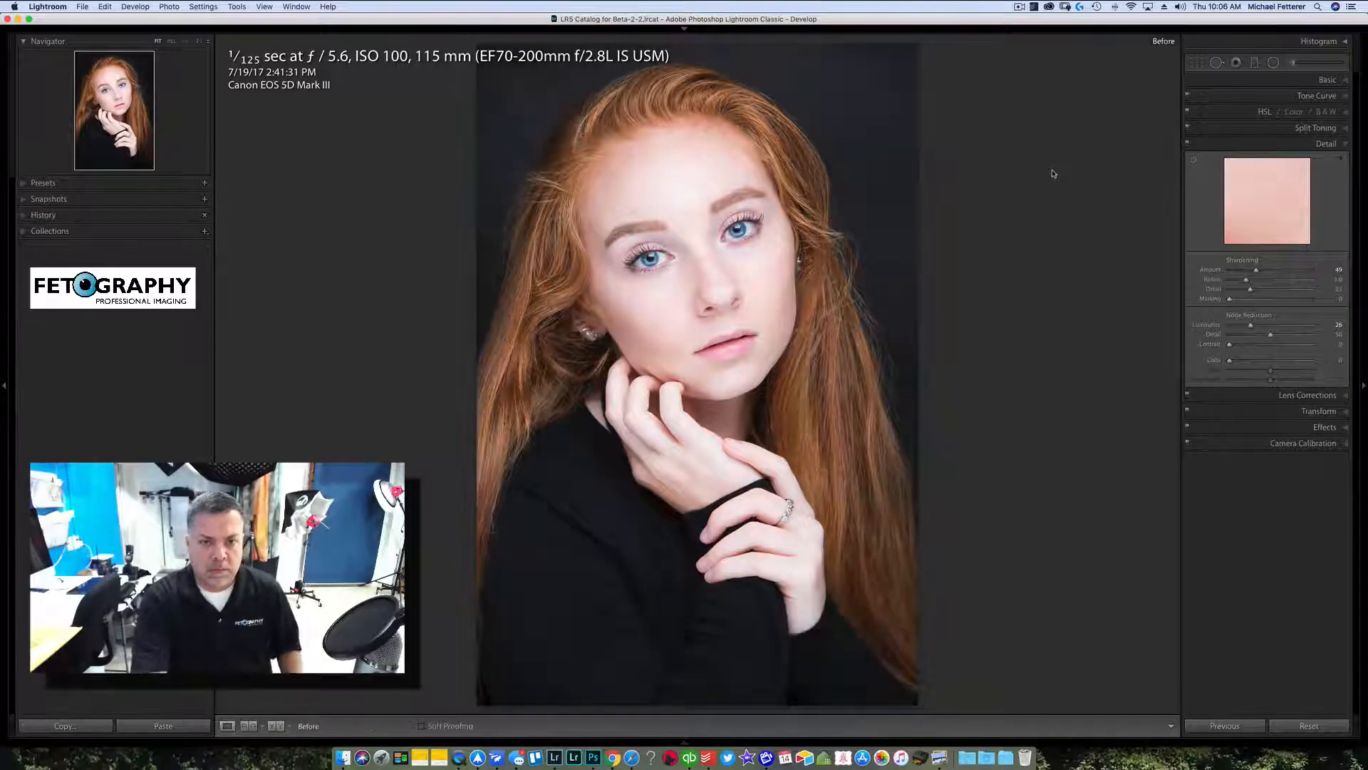
key(backslash)
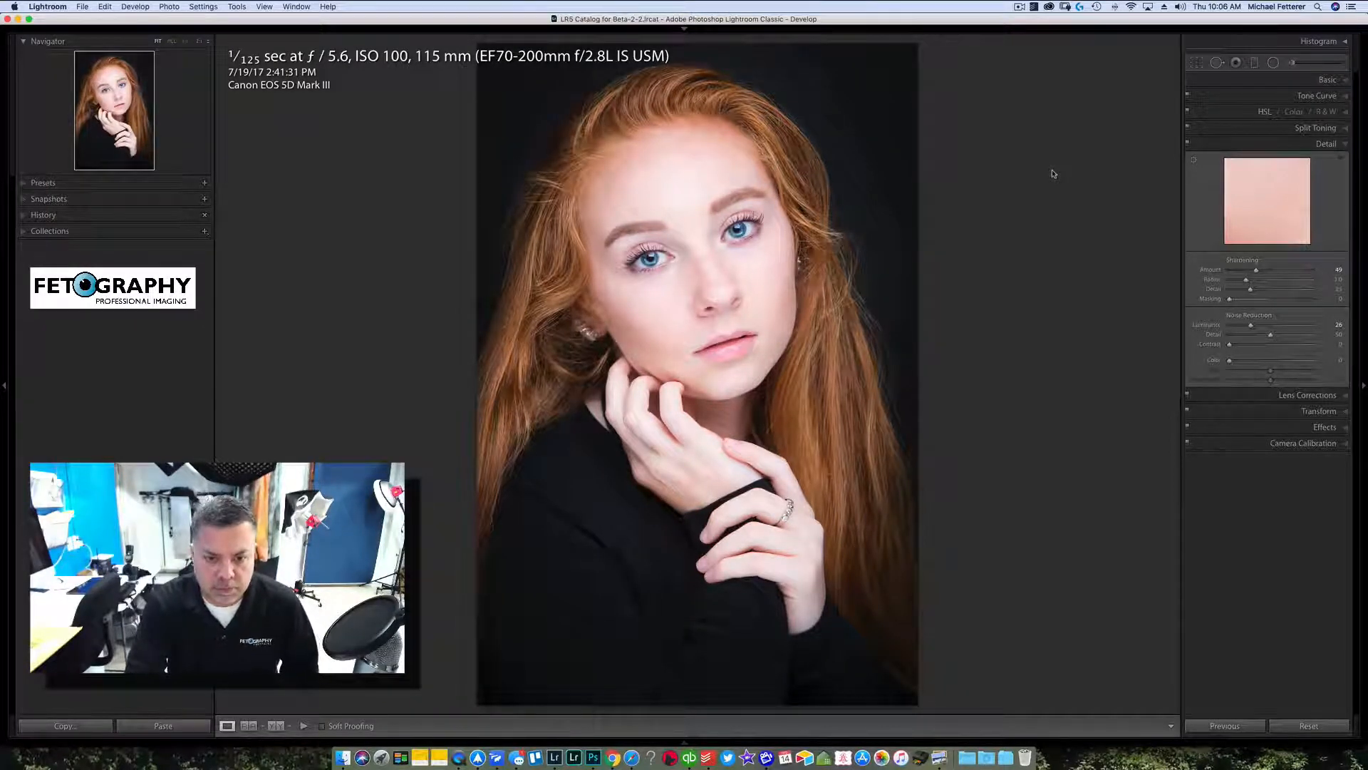
key(backslash)
key(backslash)
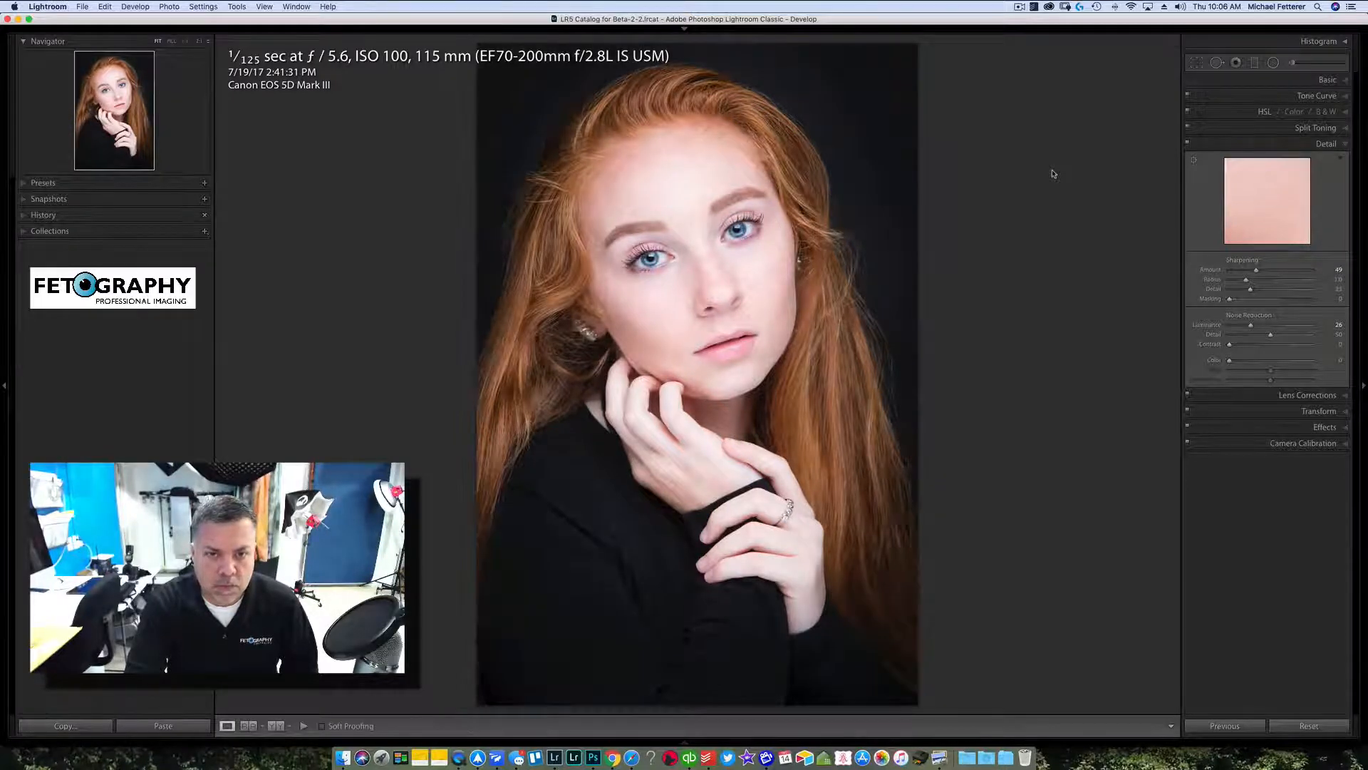
- Set up a new Adjustment Brush with the Clarity effect for a closer view of the face
click(734, 355)
click(171, 42)
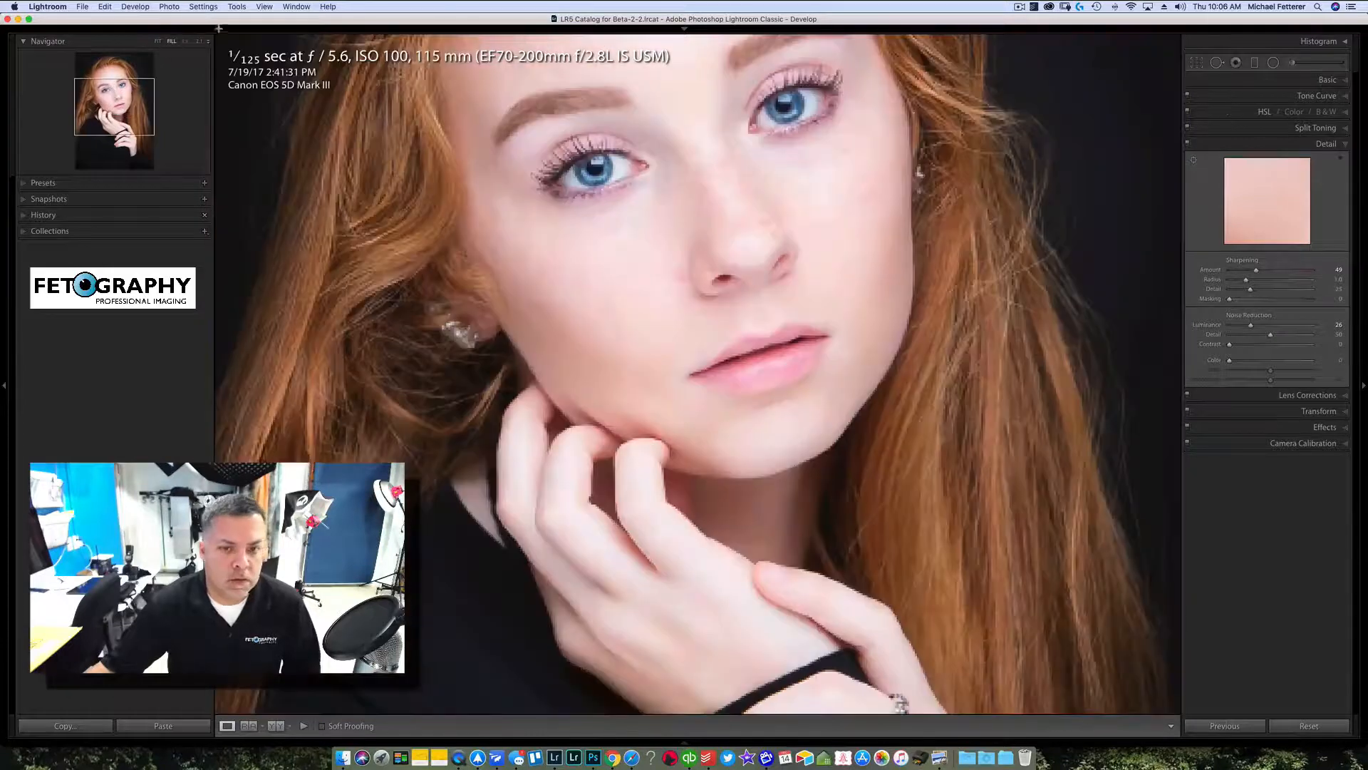
click(1293, 64)
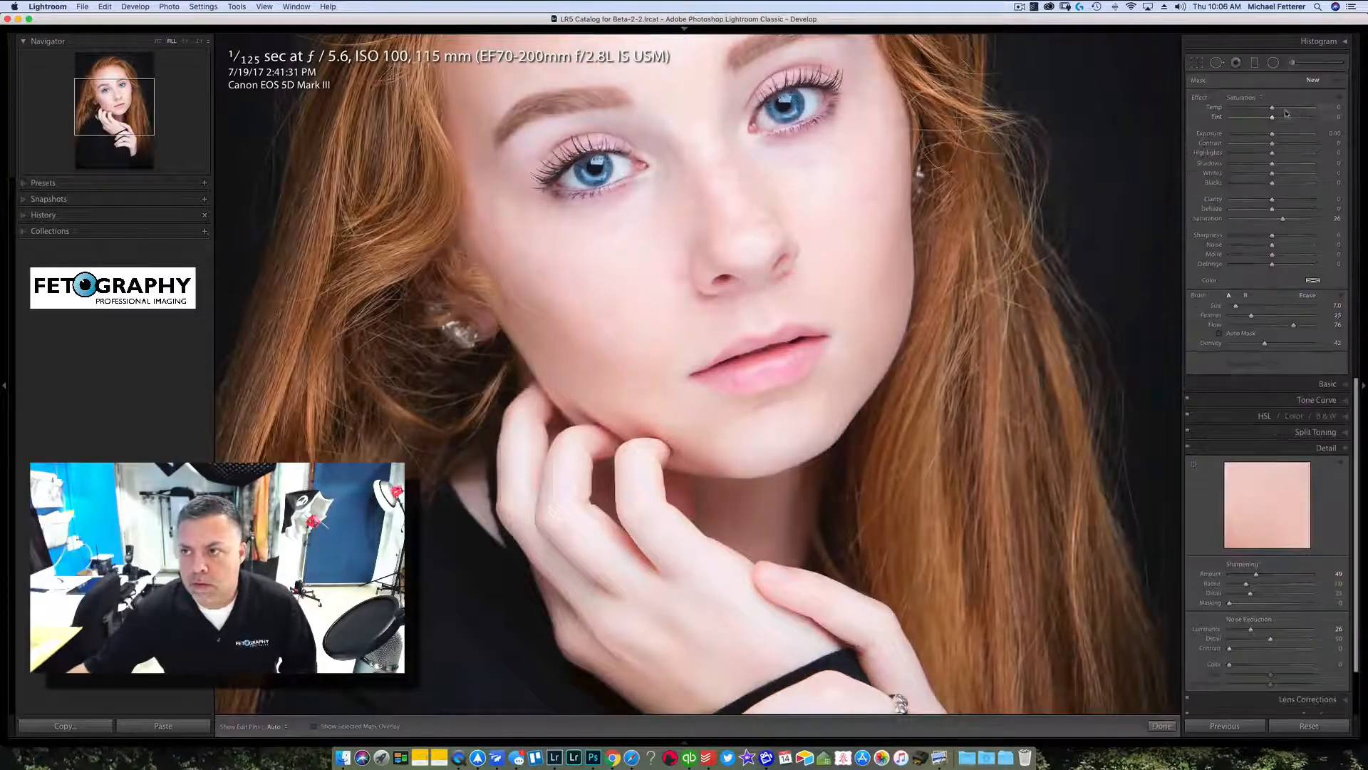
click(1246, 101)
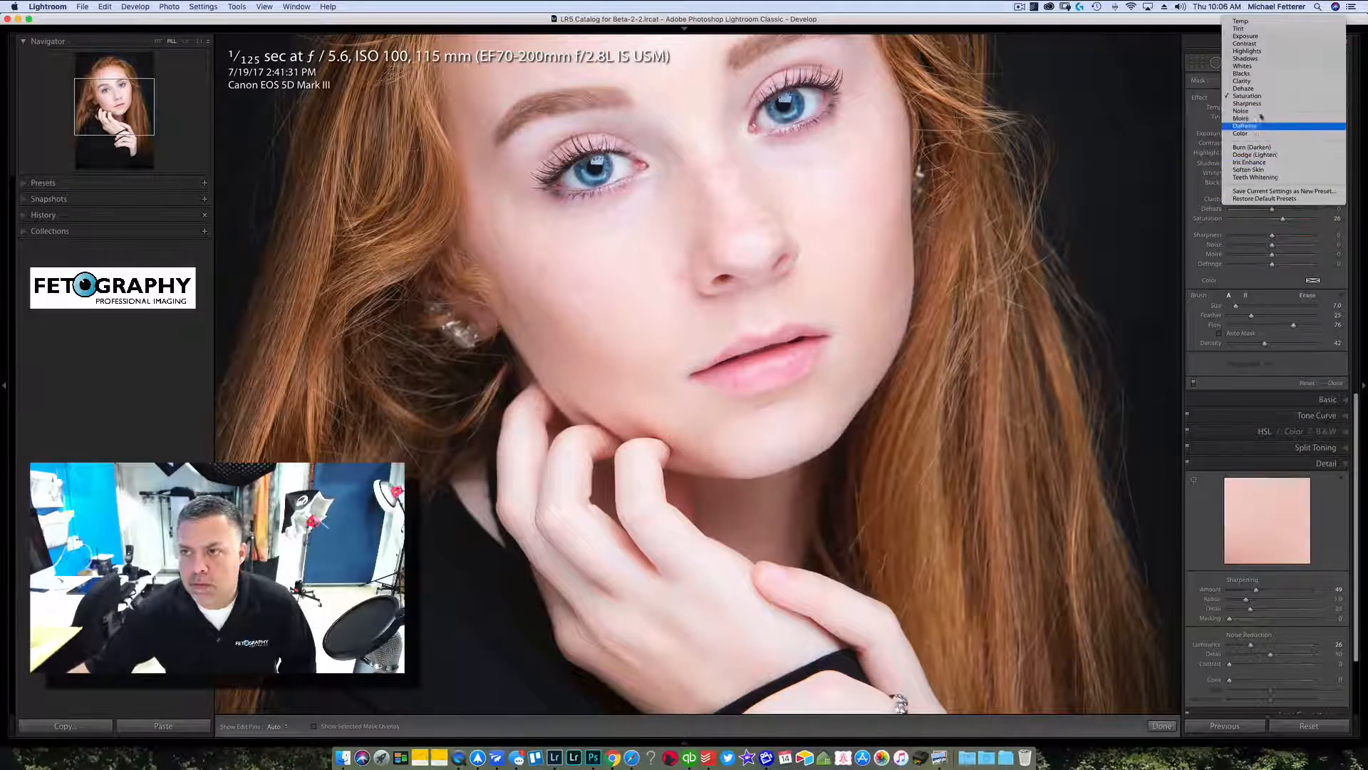
click(1243, 91)
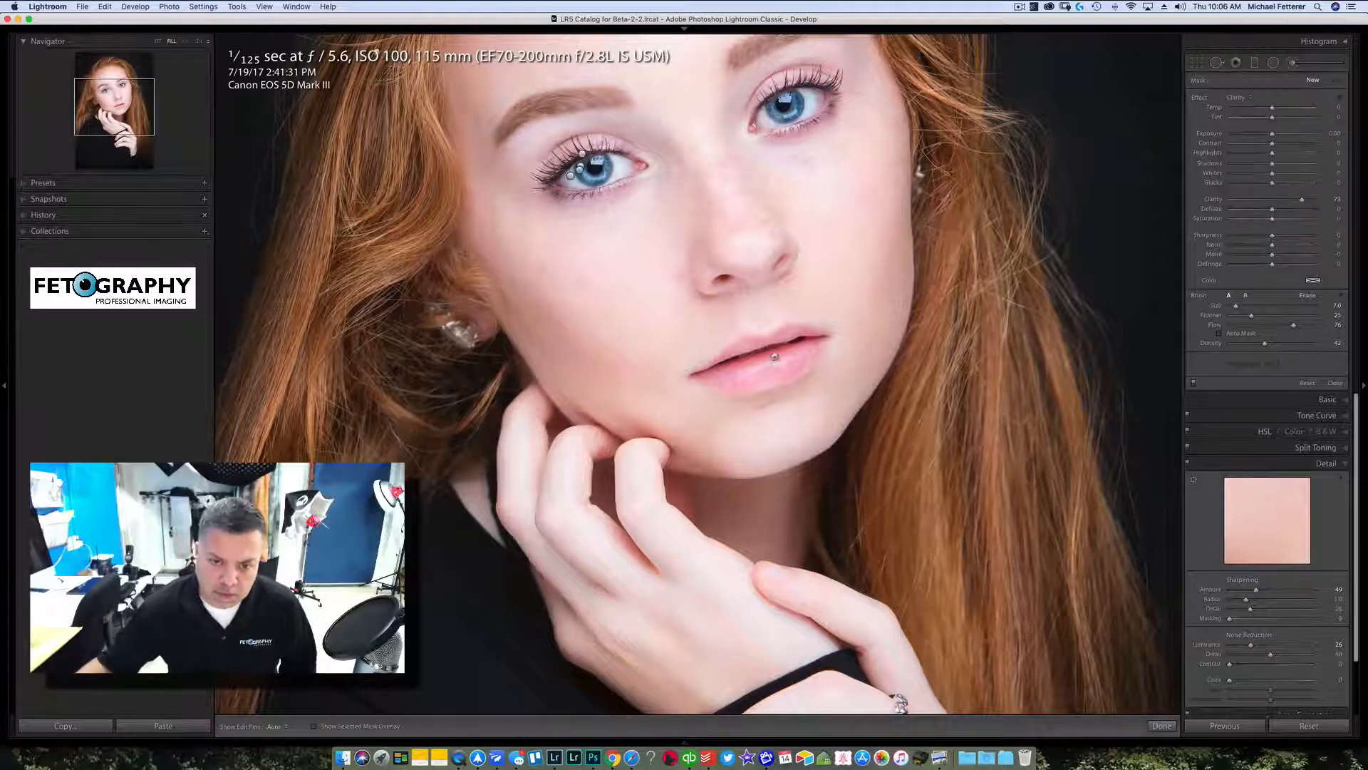
- Paint the clarity boost over the lips with the brush reduced to size 4, checking it with the edit pins hidden
click(771, 366)
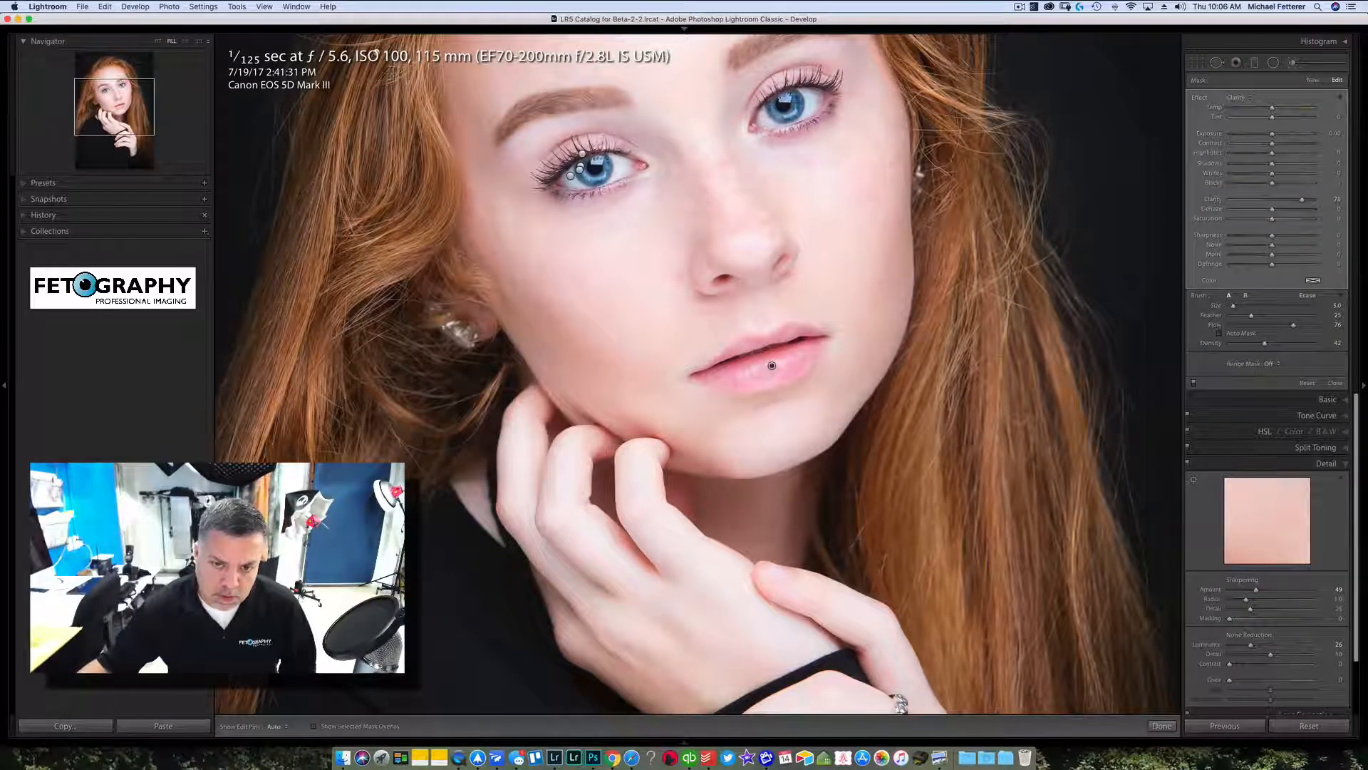
key(bracketleft)
key(bracketleft)
key(bracketleft)
key(h)
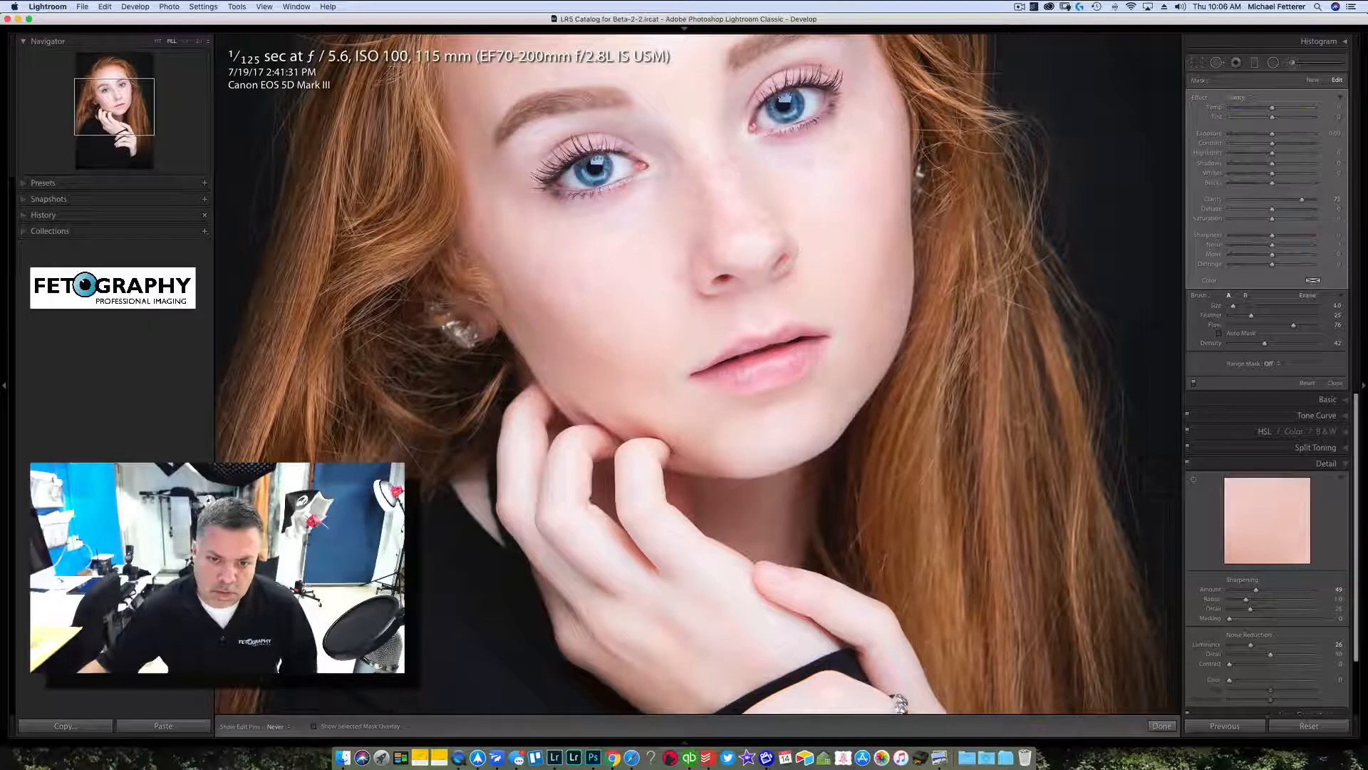
key(h)
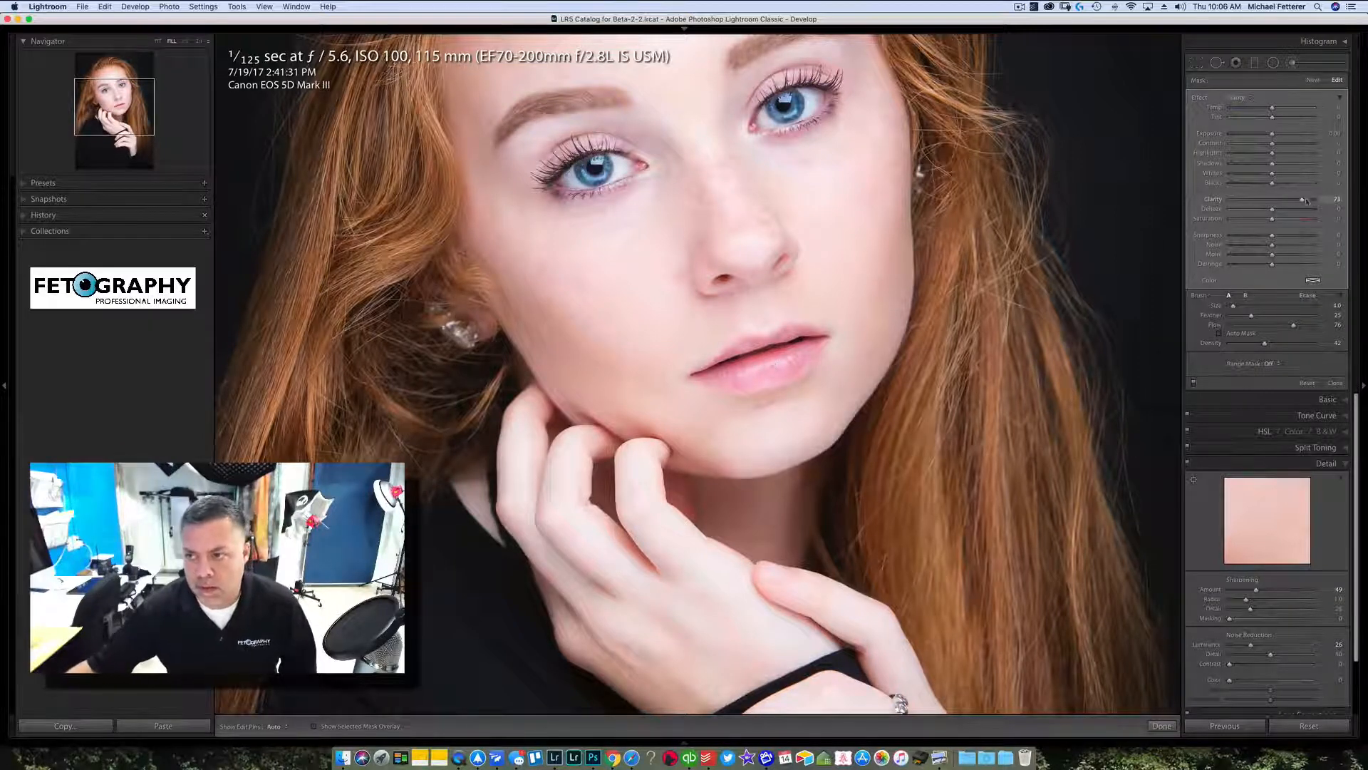
- Raise the lip adjustment's Clarity to about 89, close the brush and check the lips up close
drag(1304, 200, 1310, 200)
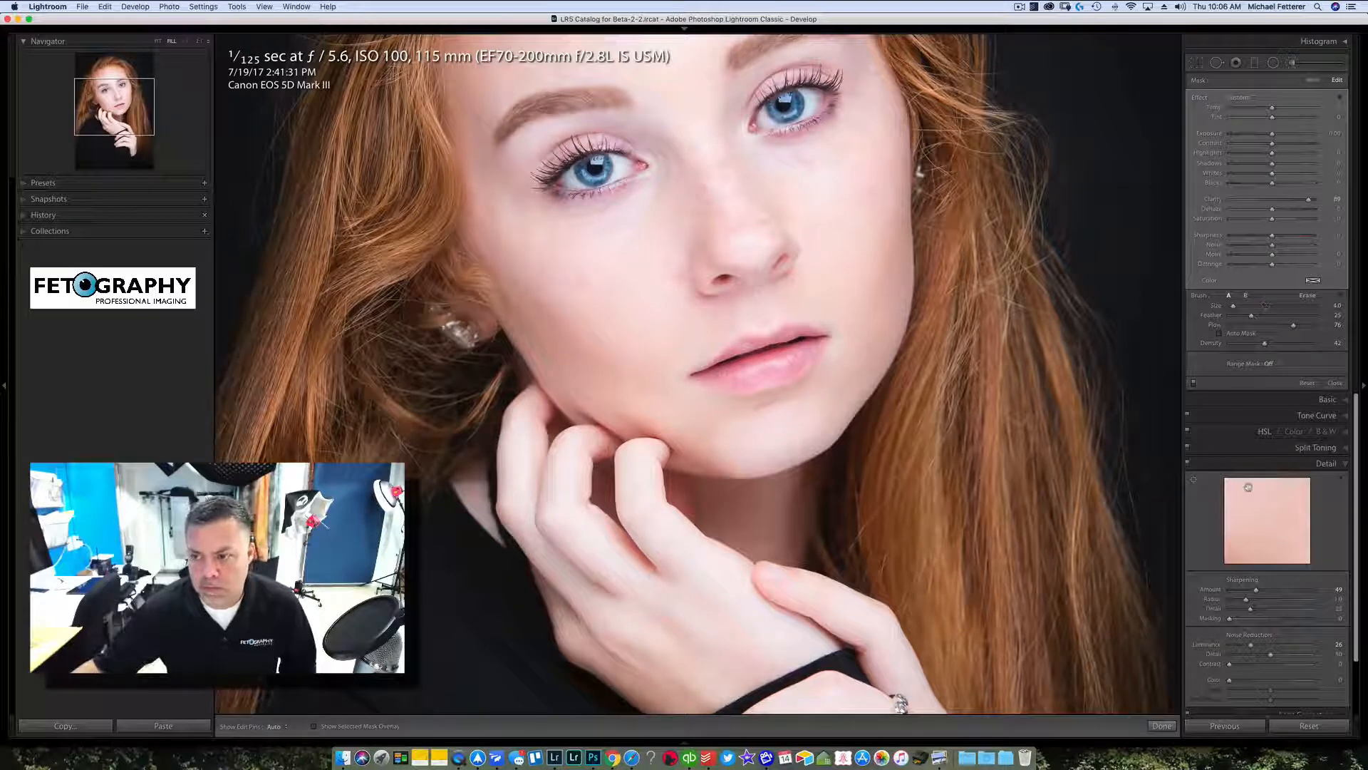
click(1322, 464)
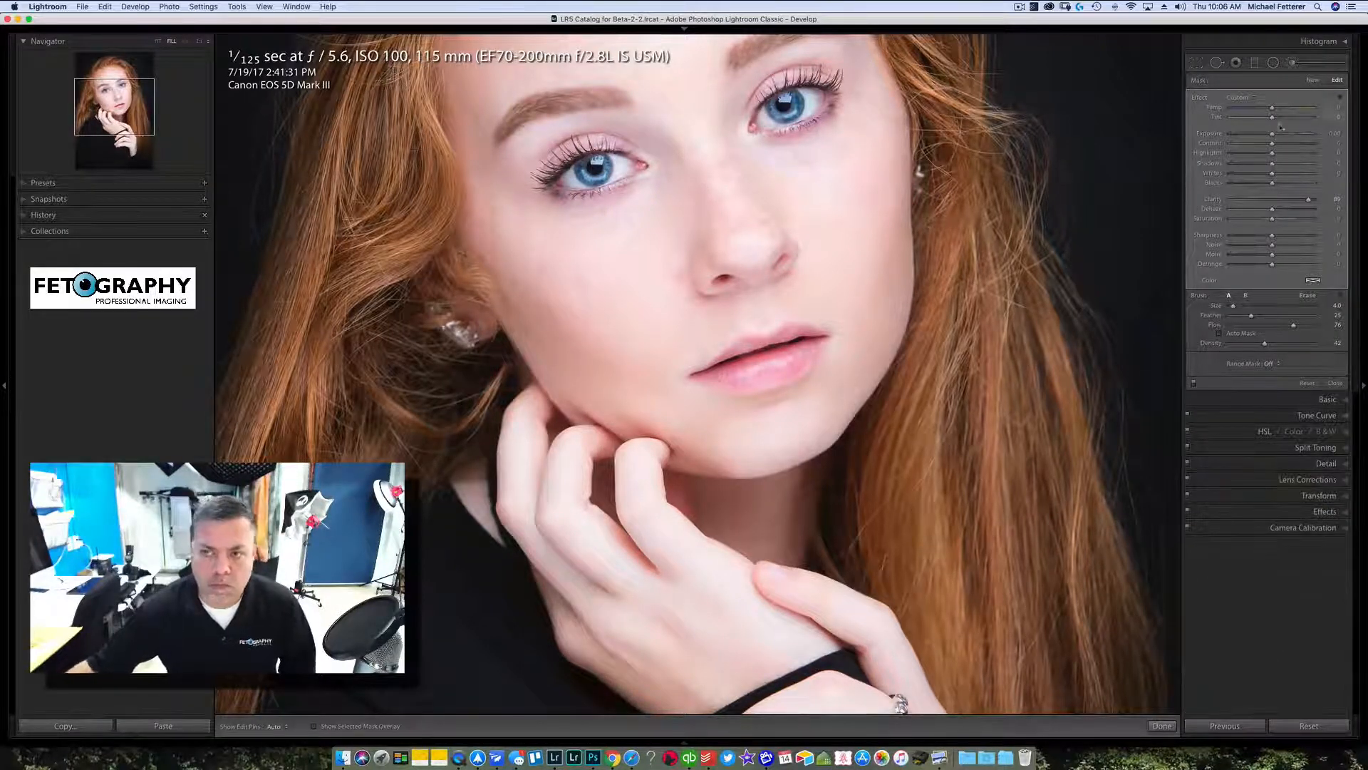
click(1294, 62)
click(816, 318)
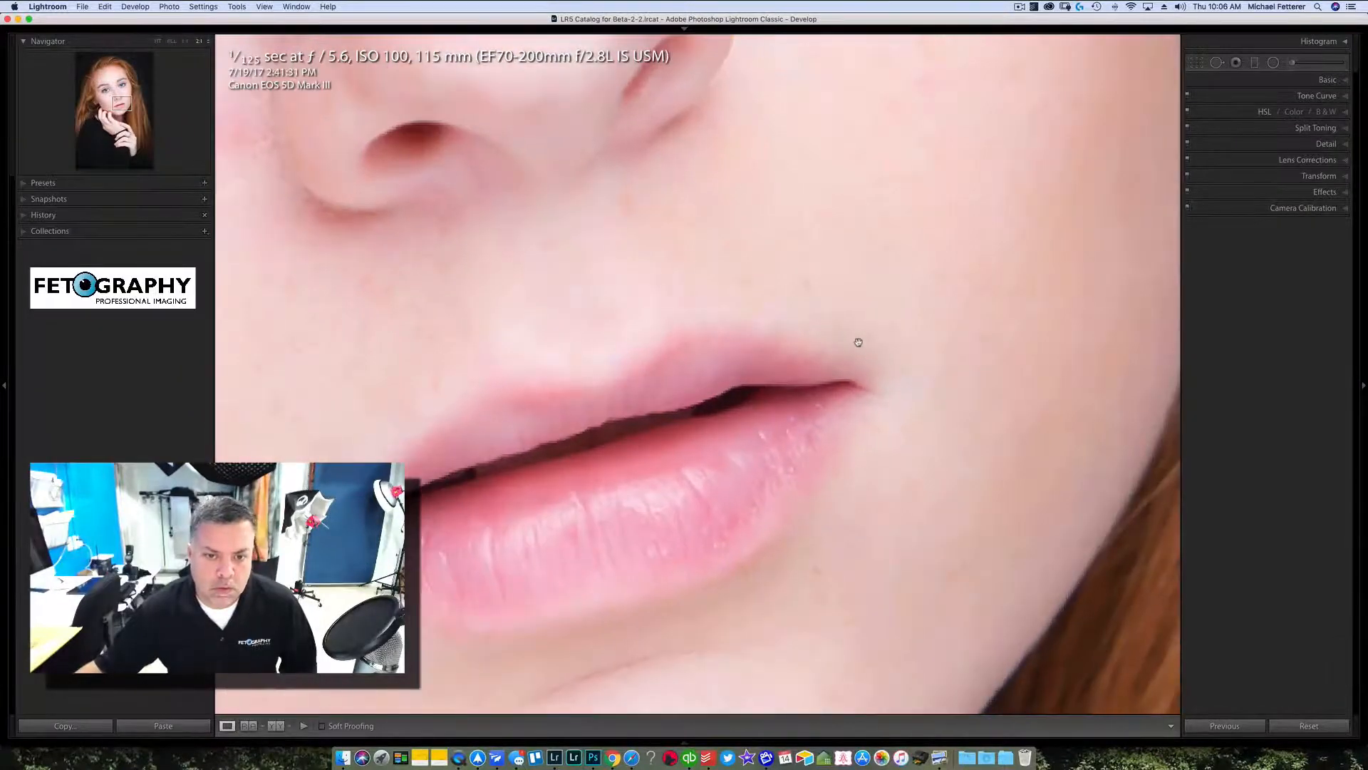
click(812, 194)
click(158, 41)
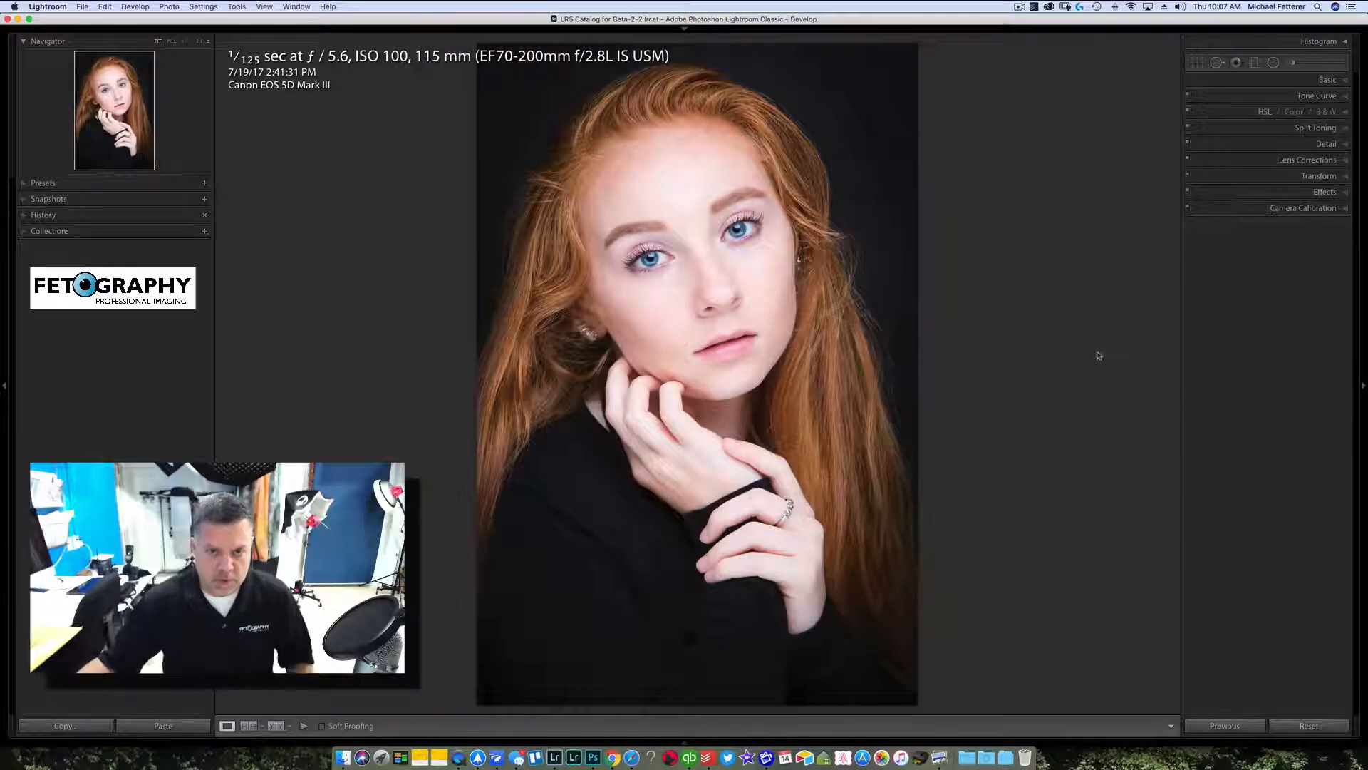
- Set the portrait's basic Contrast to +15 and Blacks to -37
click(1324, 81)
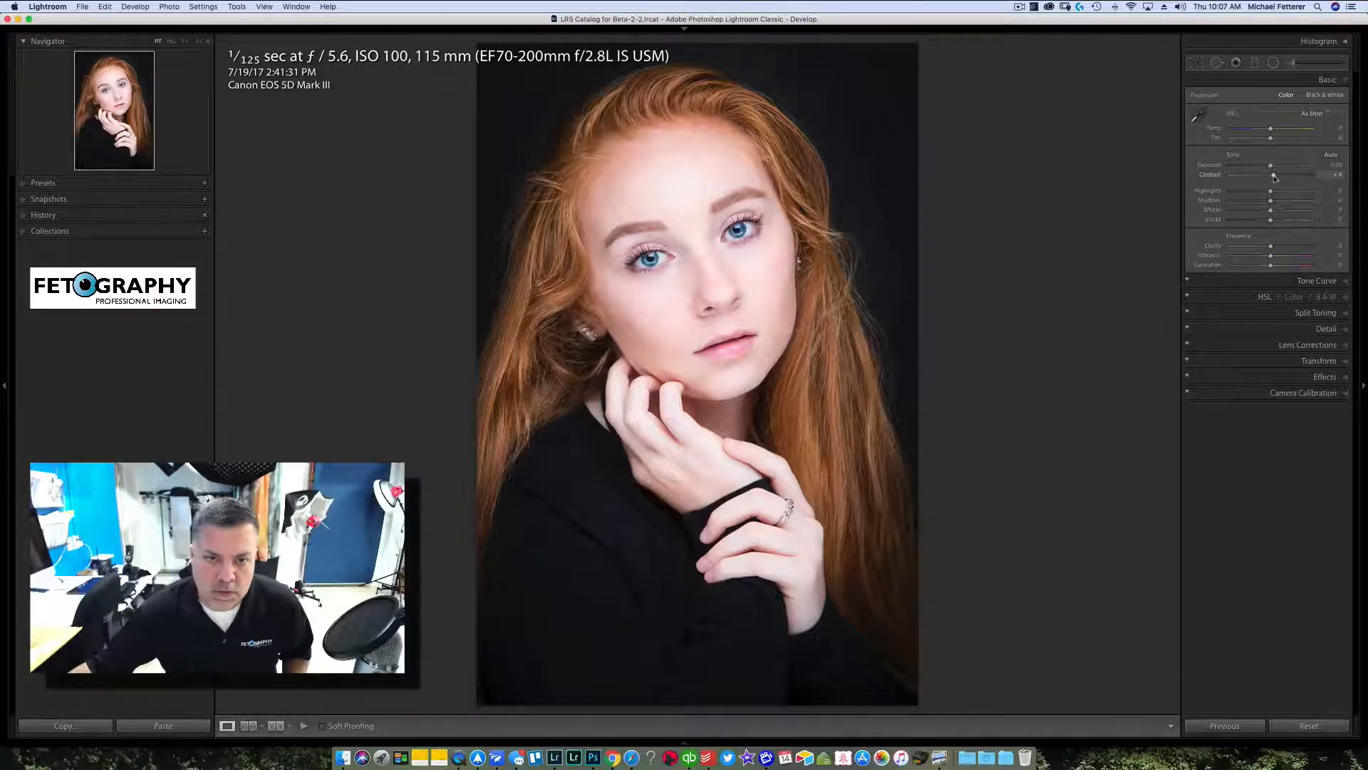
drag(1275, 177, 1278, 179)
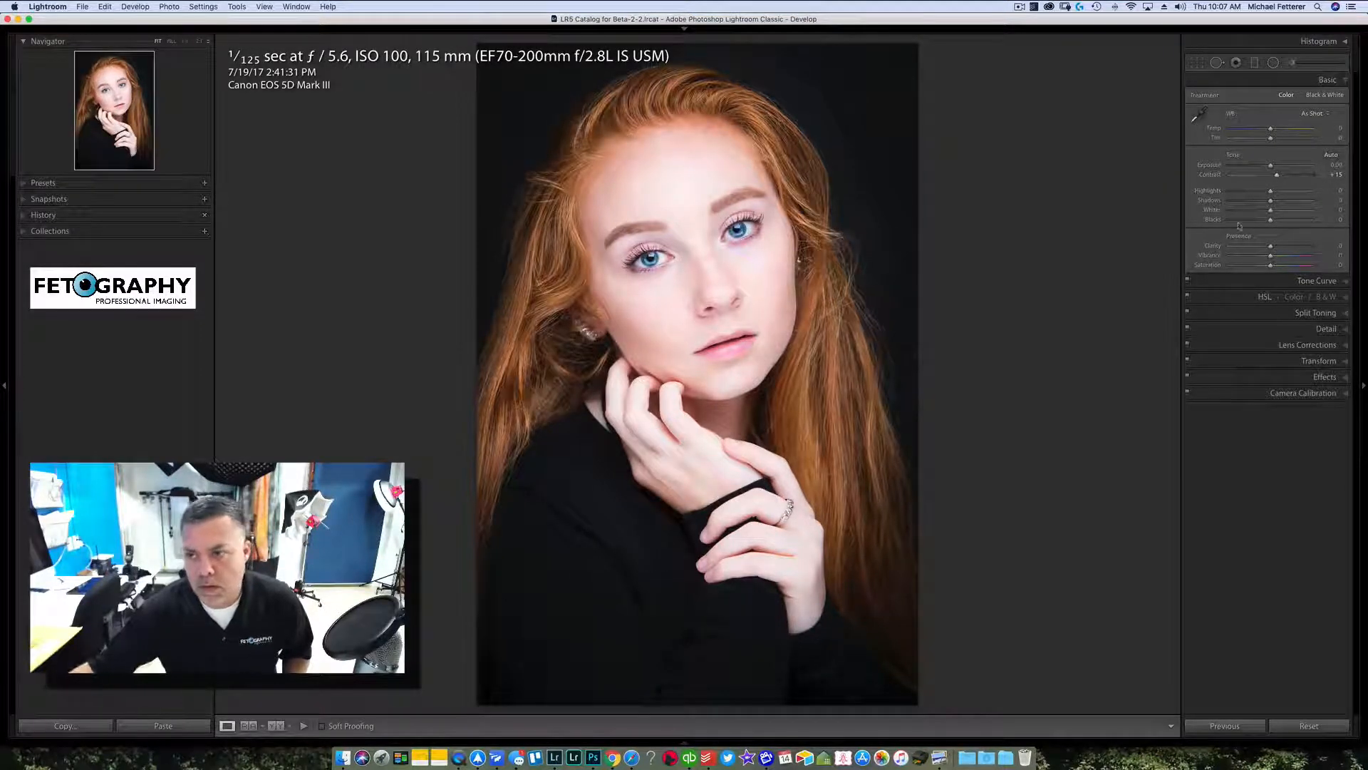
drag(1271, 220, 1255, 224)
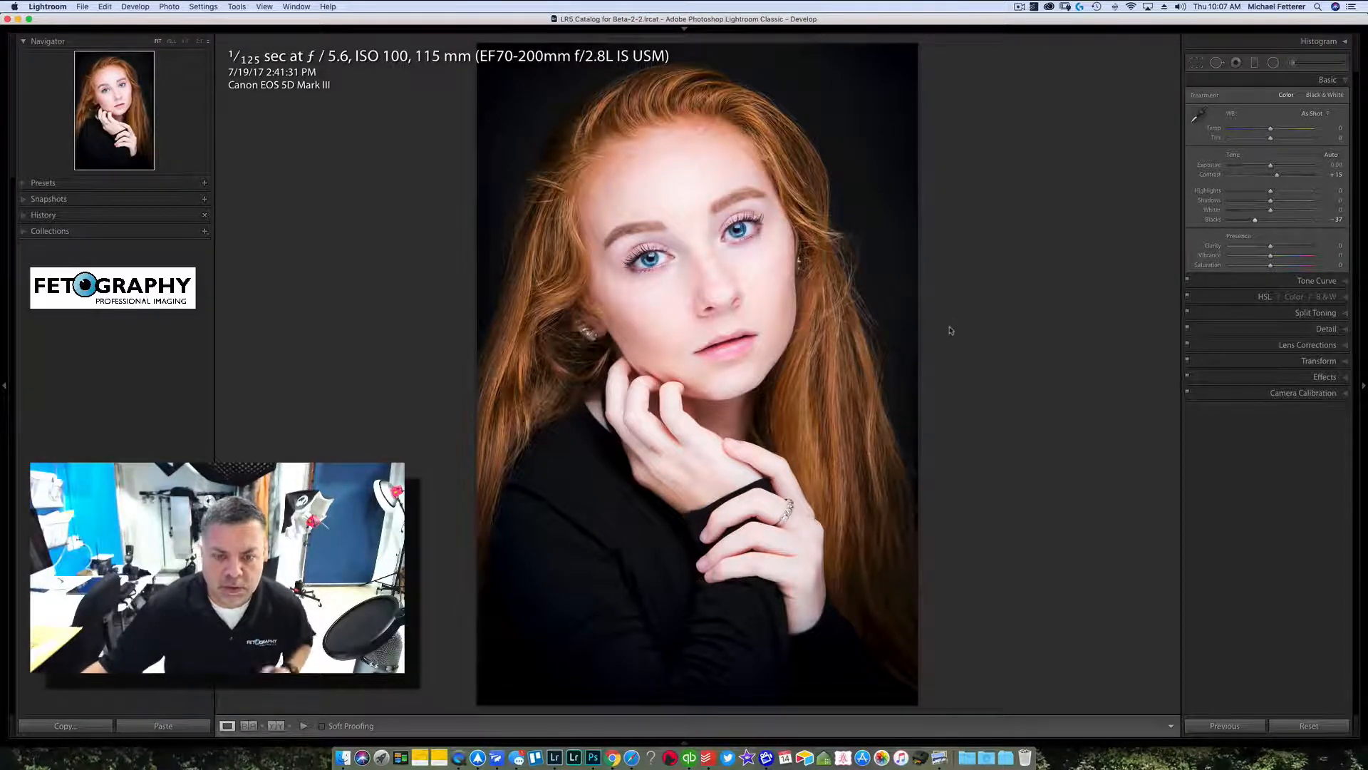
- Review the portrait in full-screen preview and compare it with the original version
key(f)
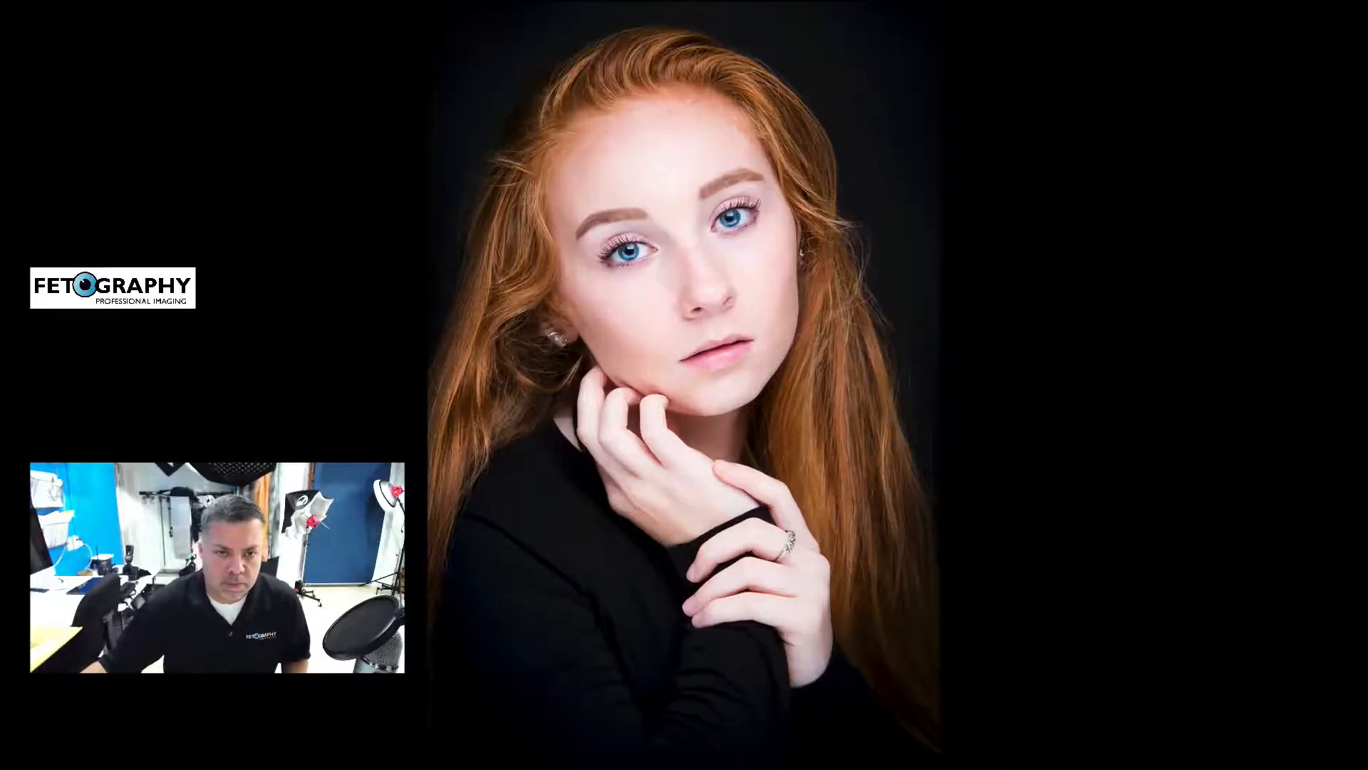
key(f)
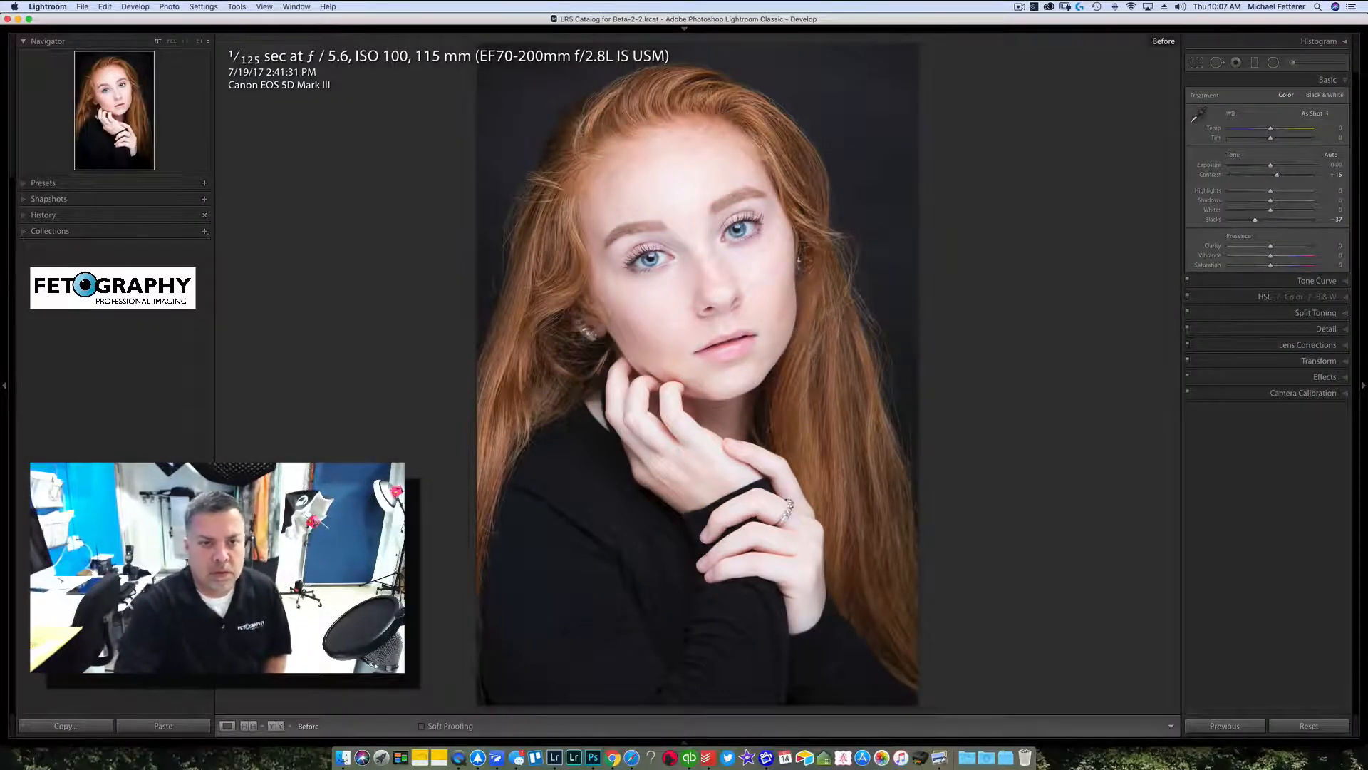
key(backslash)
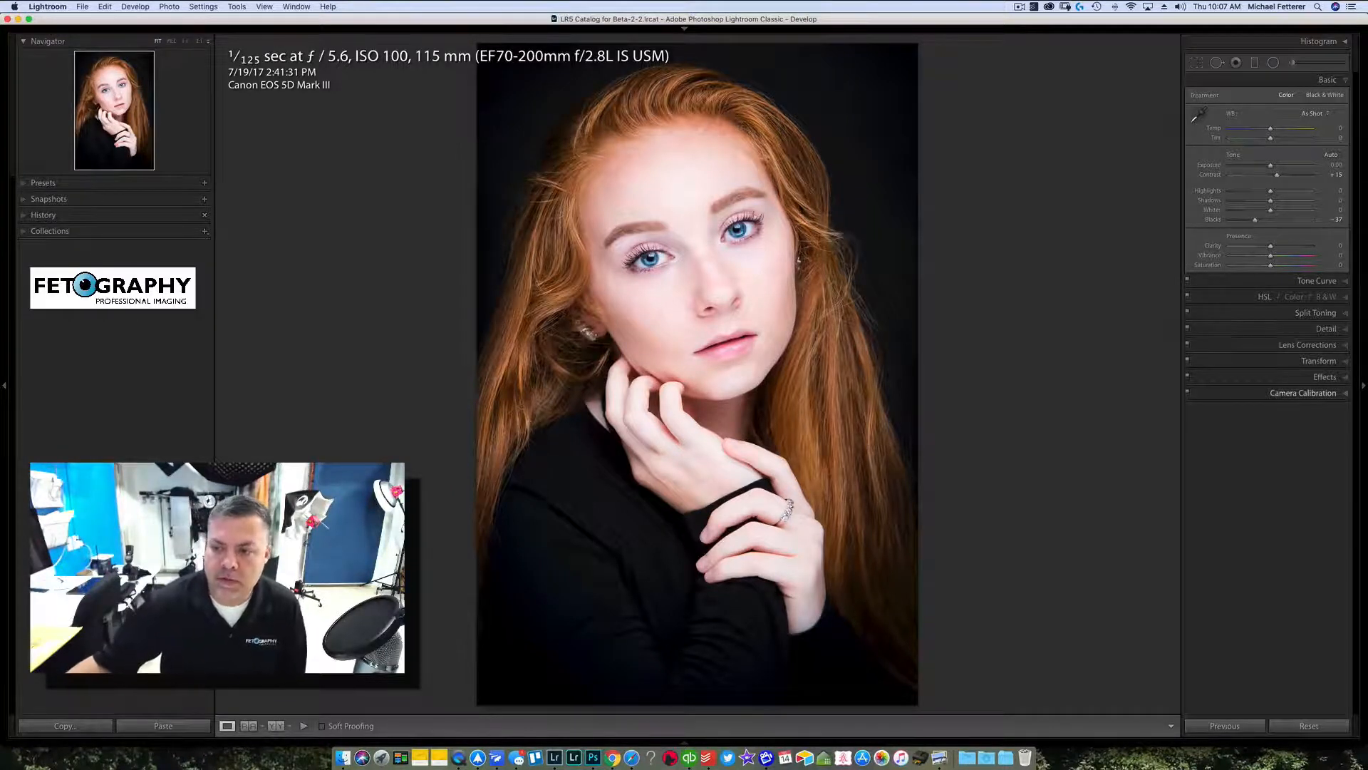
- Set the Blue Primary saturation in Camera Calibration to about +43 after testing extreme values and resetting it
click(1302, 393)
drag(1296, 371, 1286, 371)
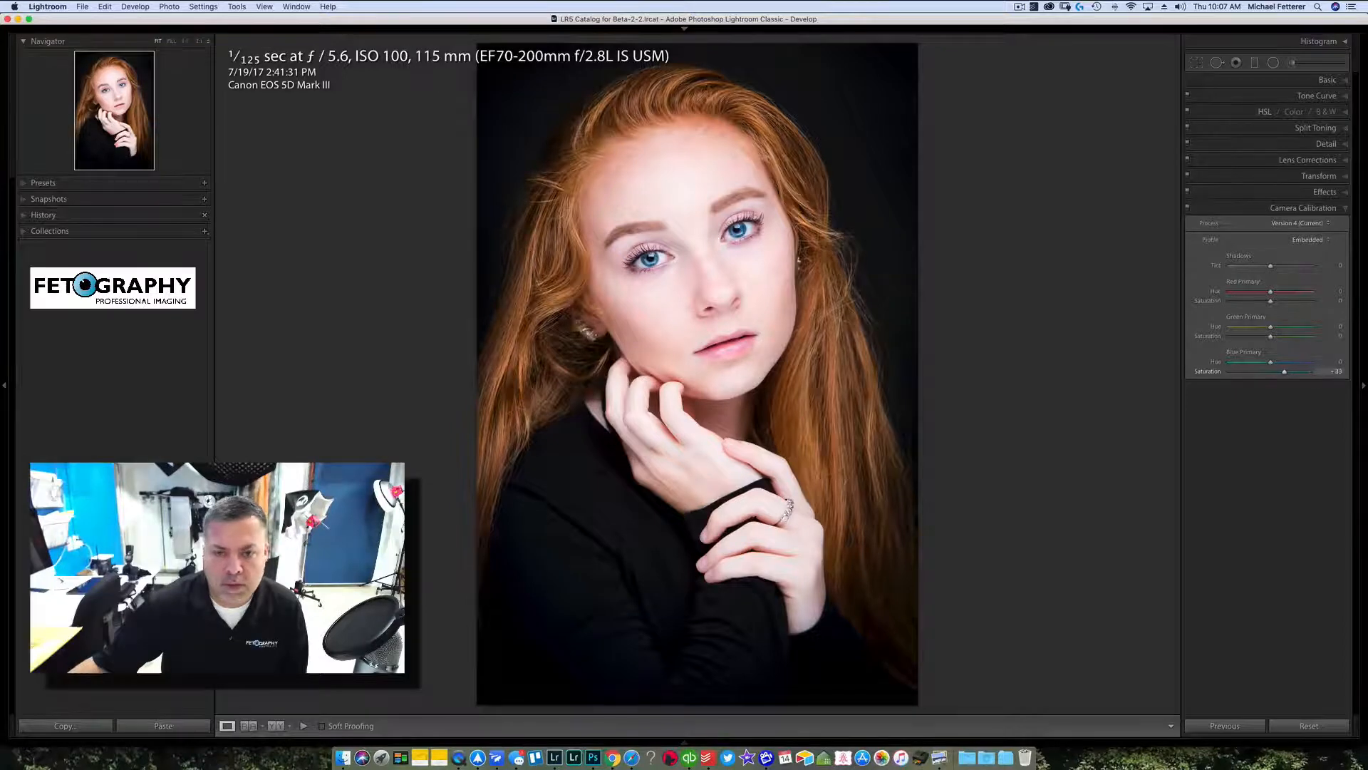
drag(1276, 371, 1245, 371)
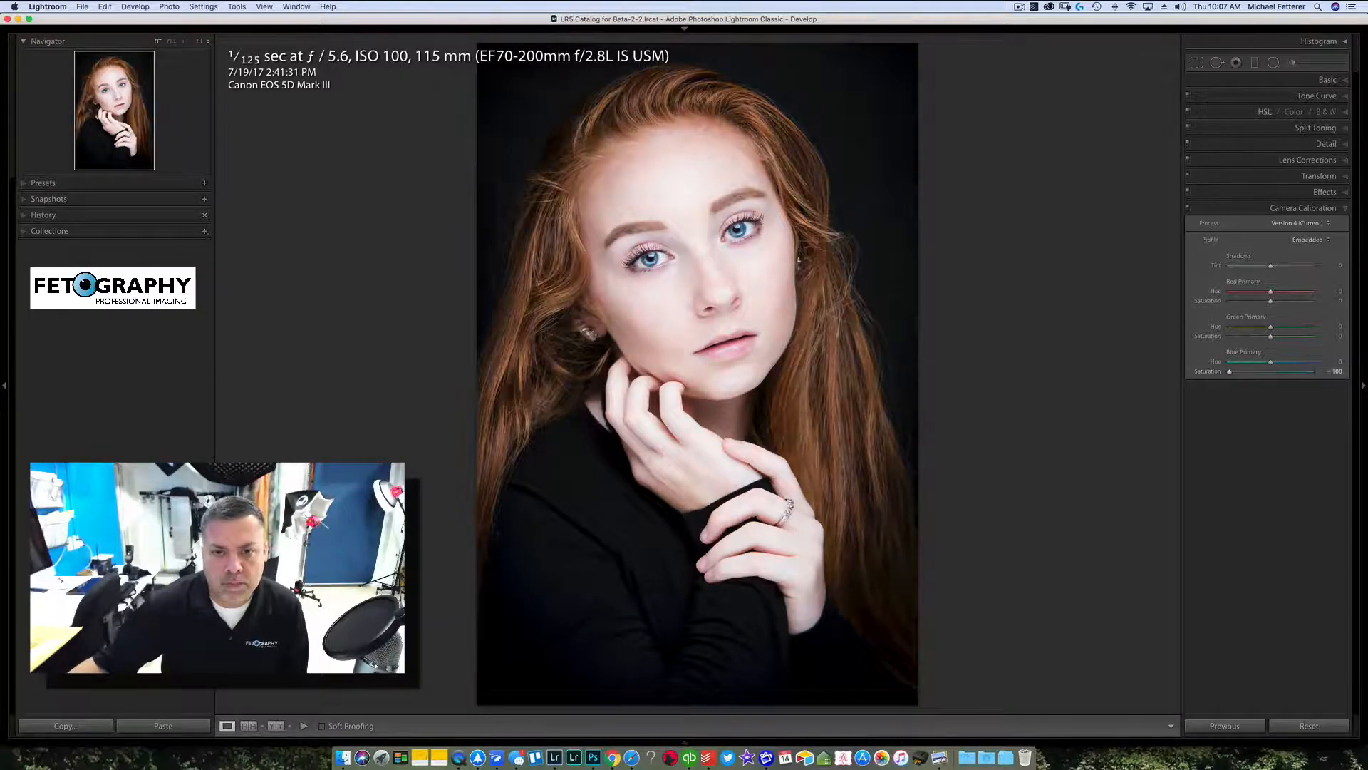
double_click(1208, 371)
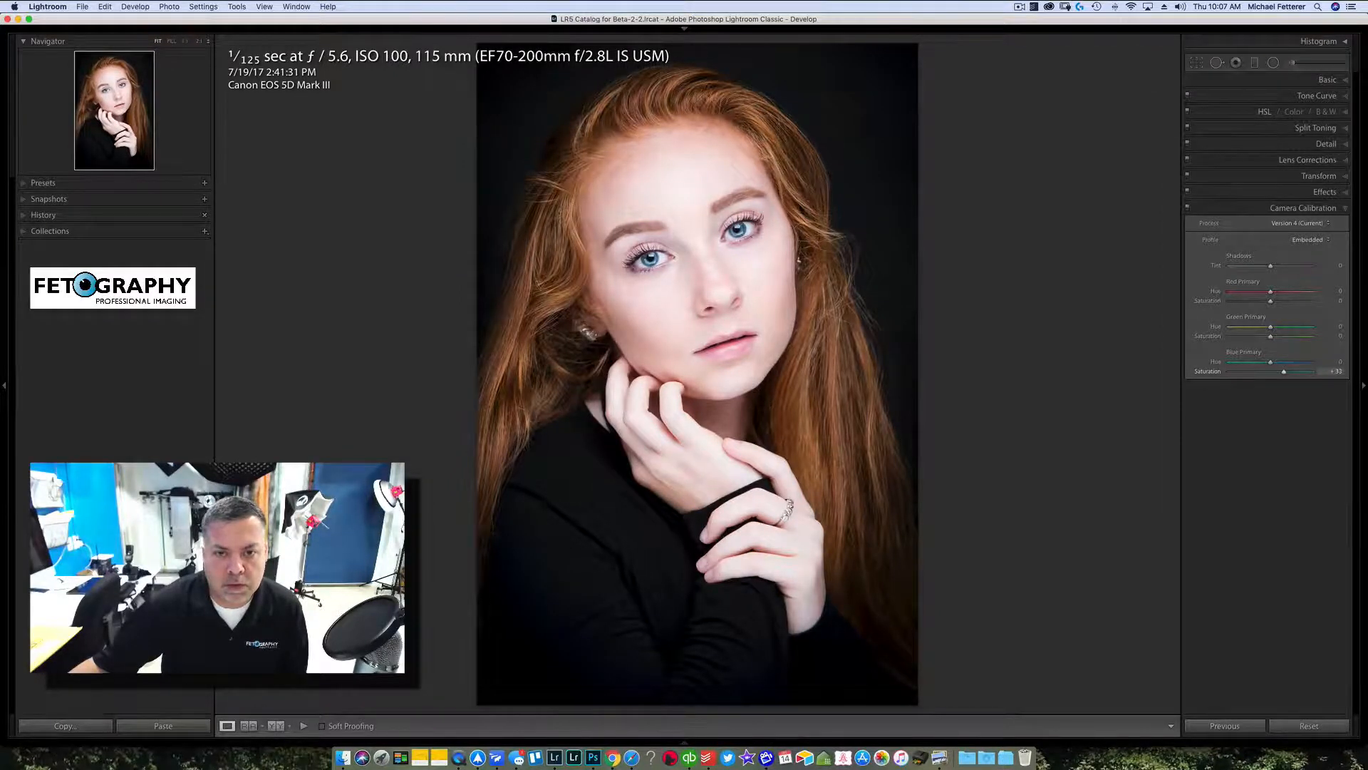
drag(1284, 372, 1289, 371)
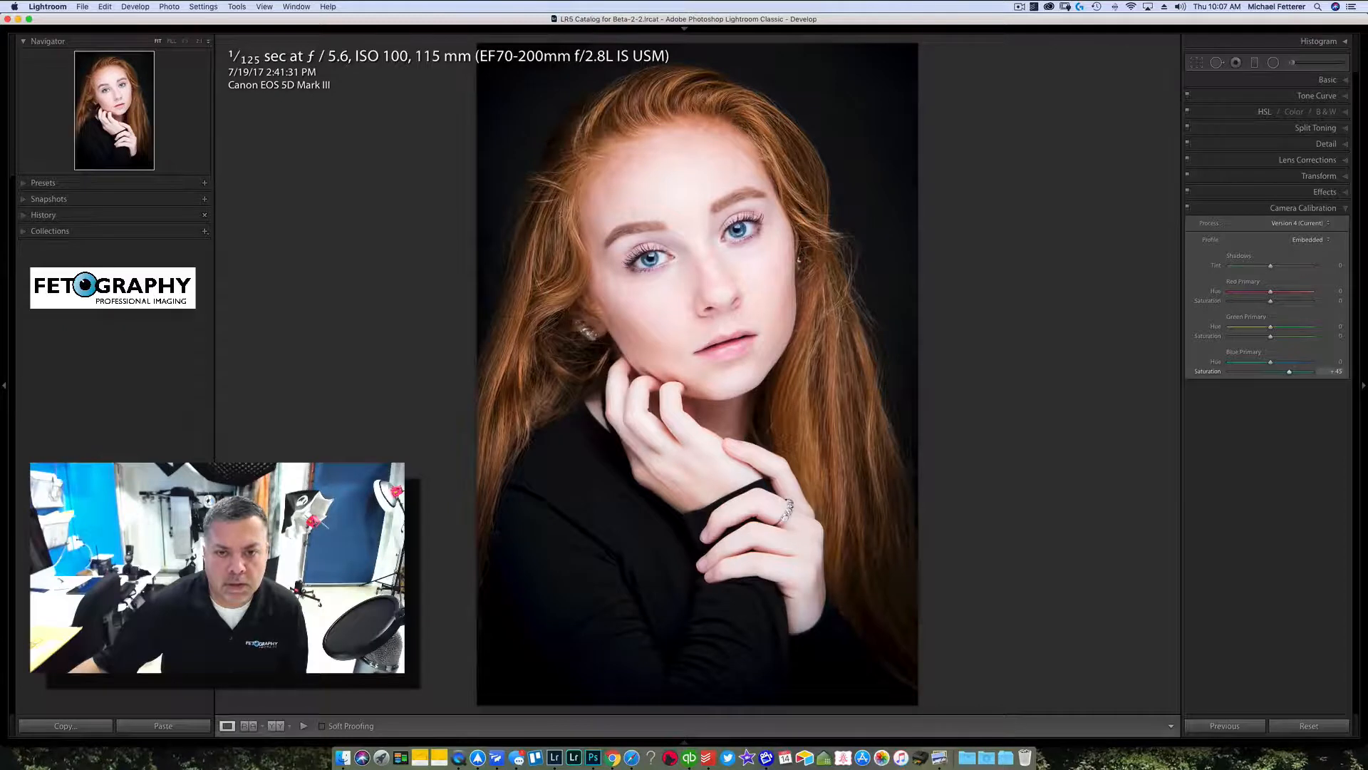